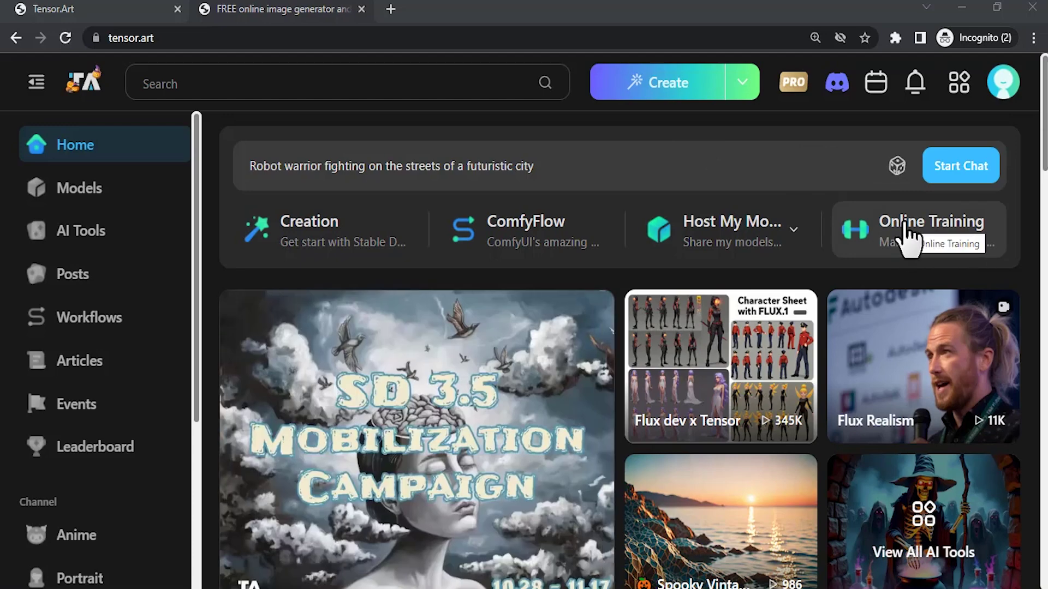
Open Online Training and choose the Custom model theme
left_click(907, 236)
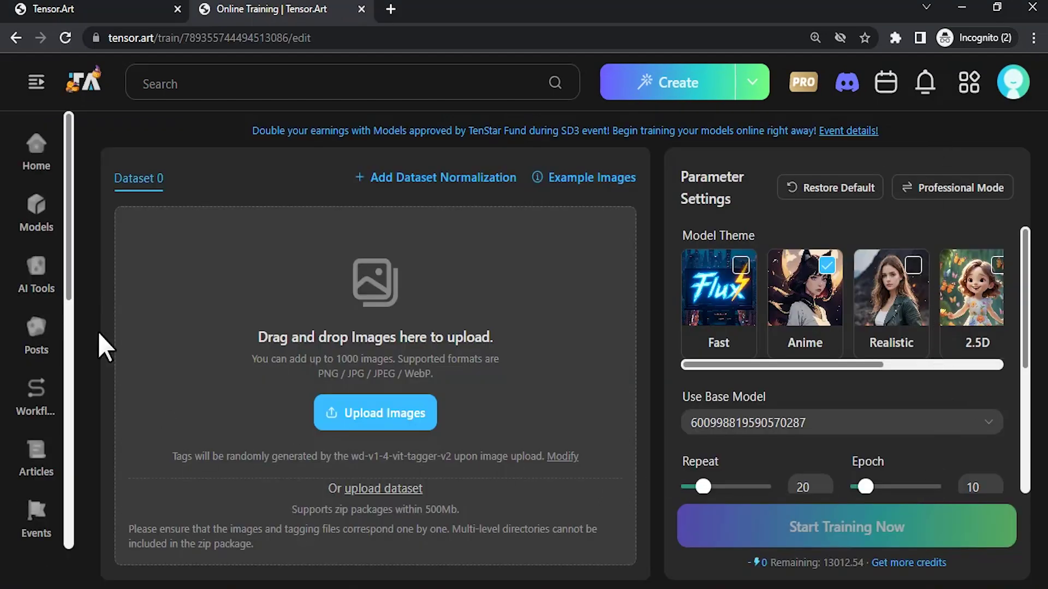
left_click_drag(843, 359, 986, 354)
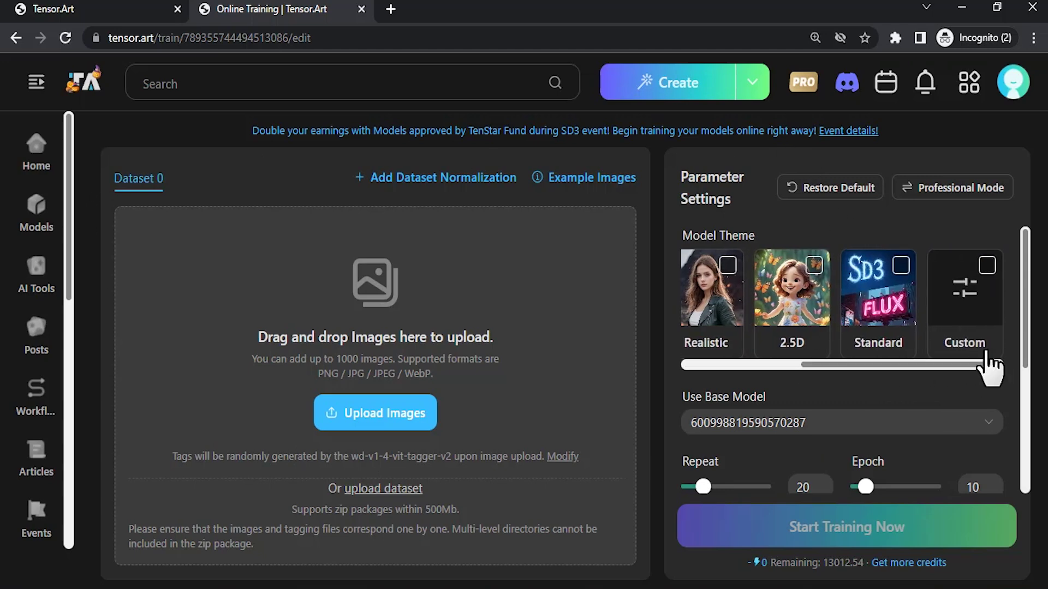
left_click(977, 297)
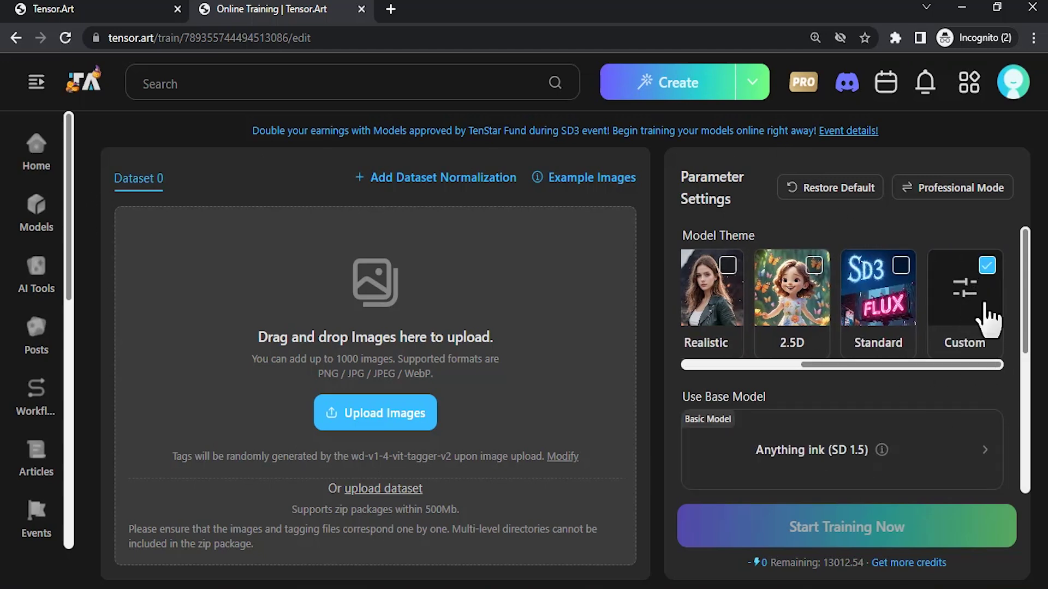
Set FLUX.1 dev-fp8 as the training base model
left_click(826, 458)
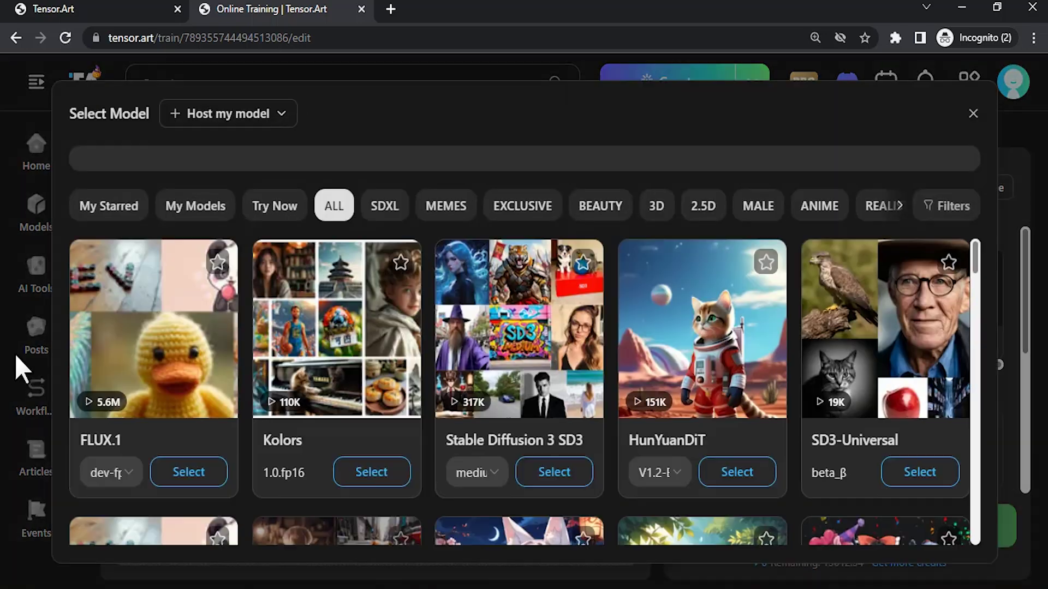
left_click(188, 472)
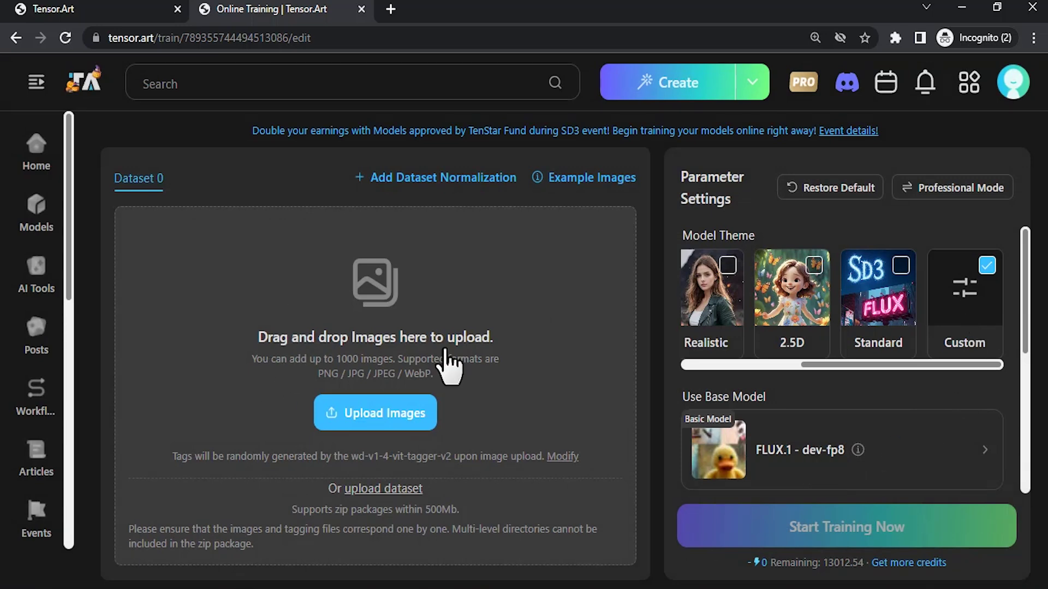
left_click(977, 311)
left_click(126, 473)
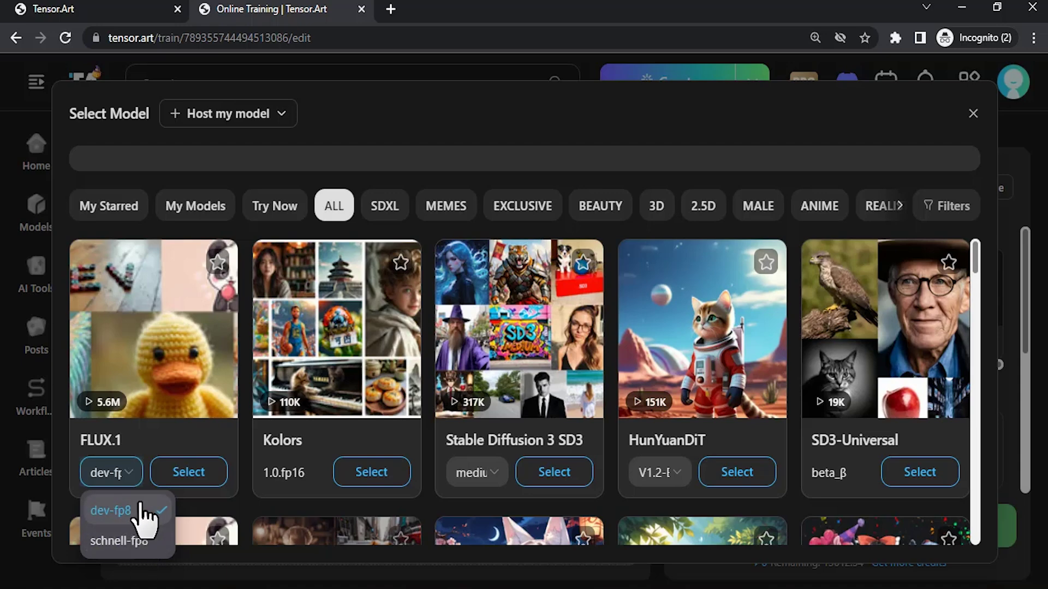
left_click(139, 512)
left_click(191, 473)
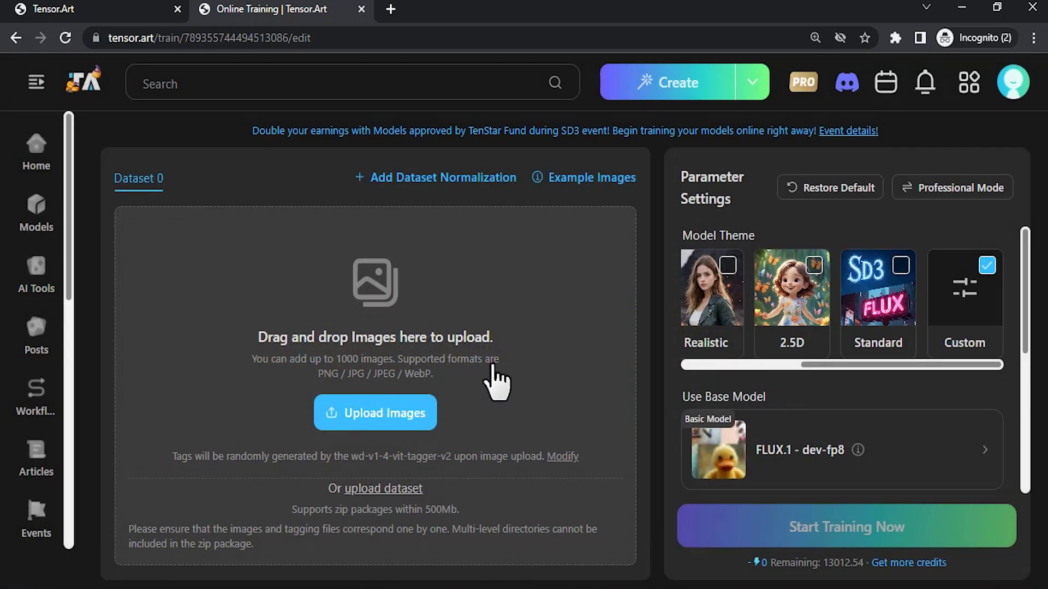
Upload all 14 PSD Art Style folder images as the dataset and review their auto-generated tags
left_click(384, 420)
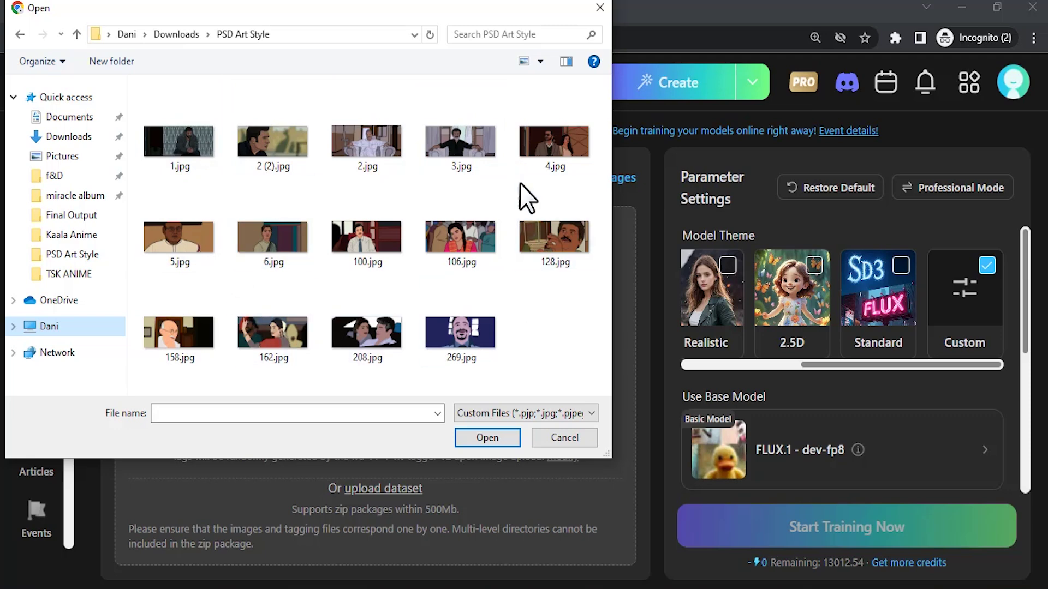
key("ctrl+a")
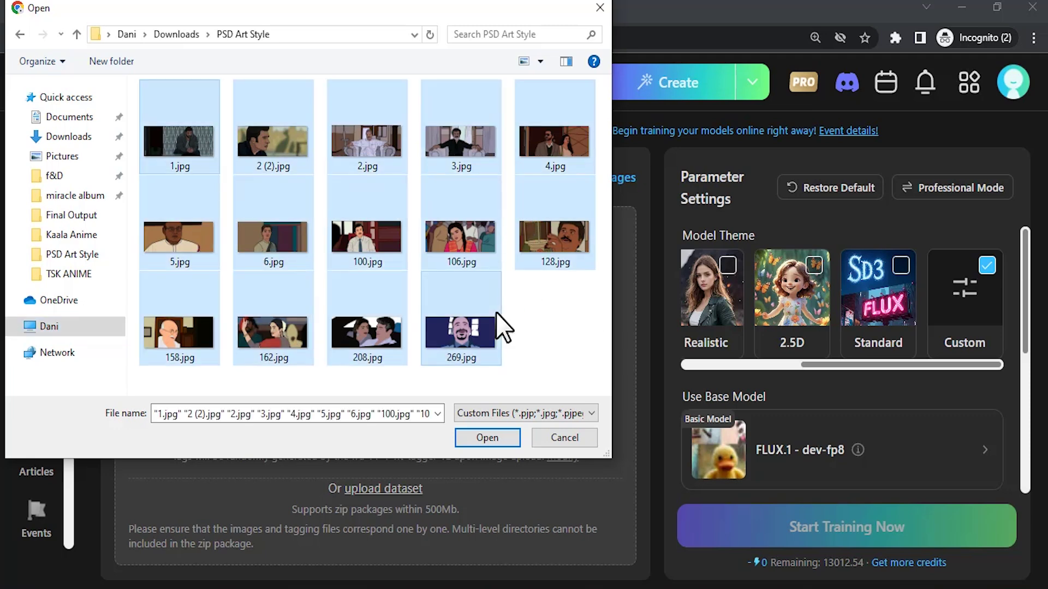
left_click(496, 439)
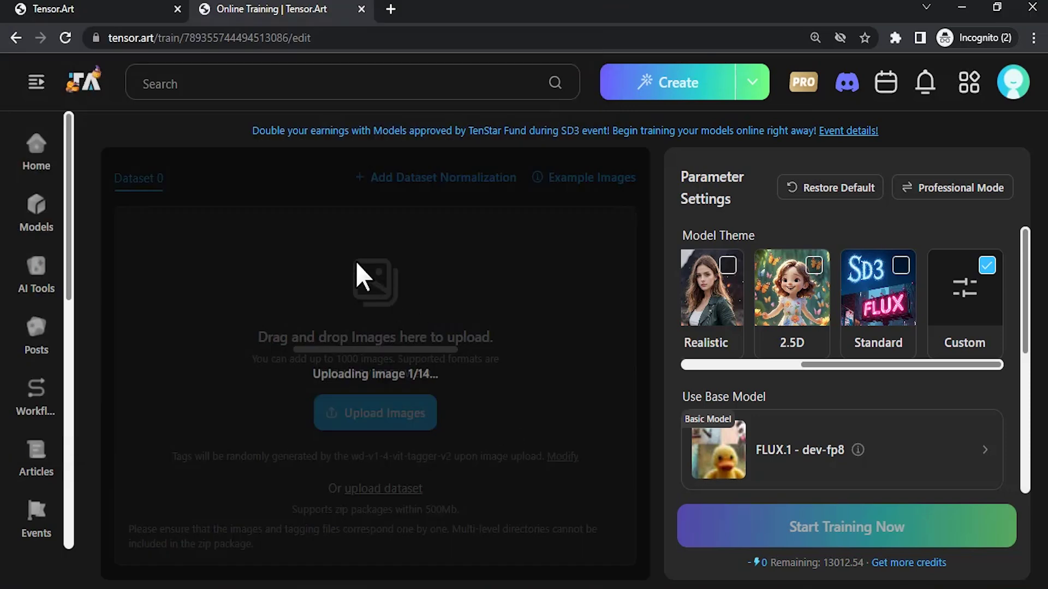
left_click_drag(430, 375, 396, 380)
scroll(682, 480, "down", 2)
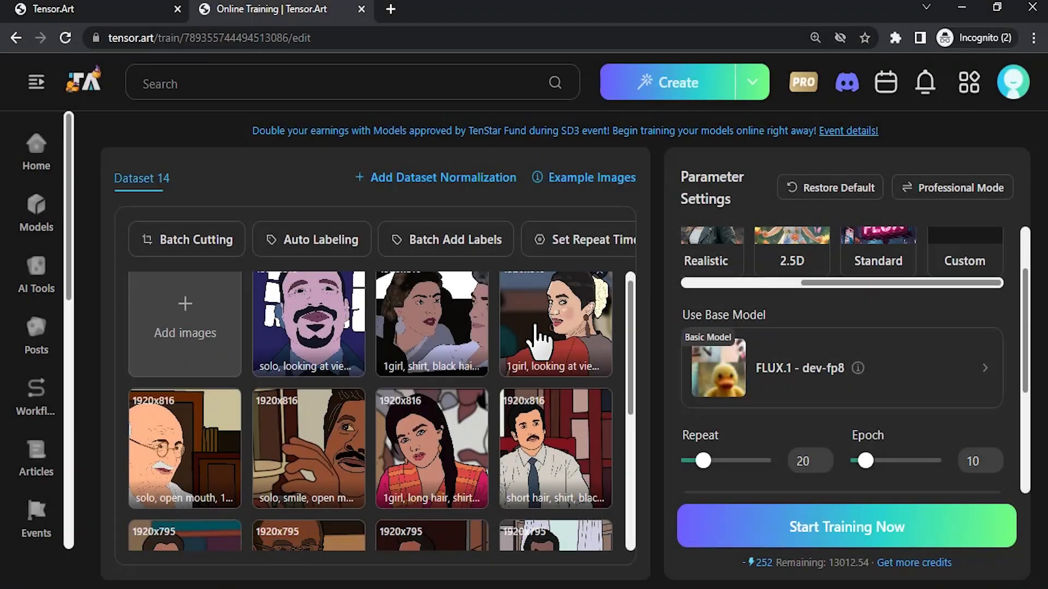
scroll(533, 355, "down", 5)
scroll(303, 464, "up", 4)
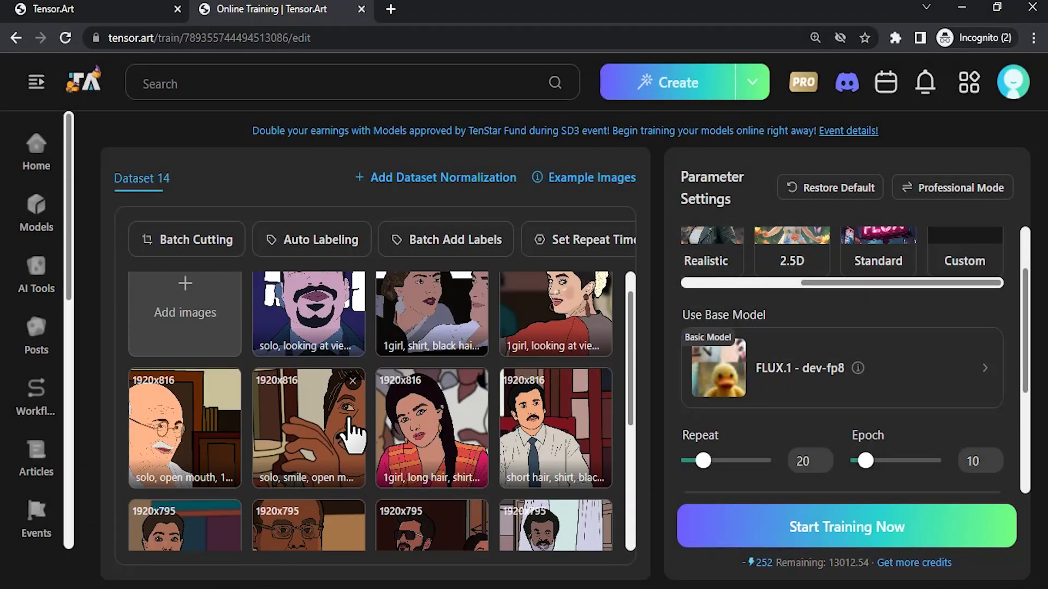
scroll(440, 371, "up", 1)
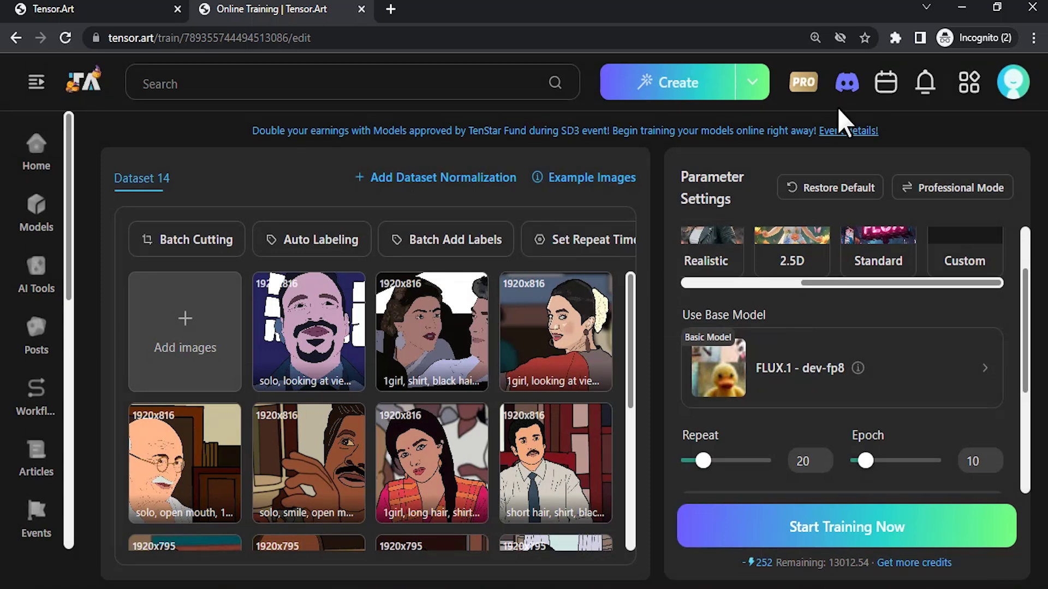
Look over the Pro membership plans, then dismiss them
left_click(811, 86)
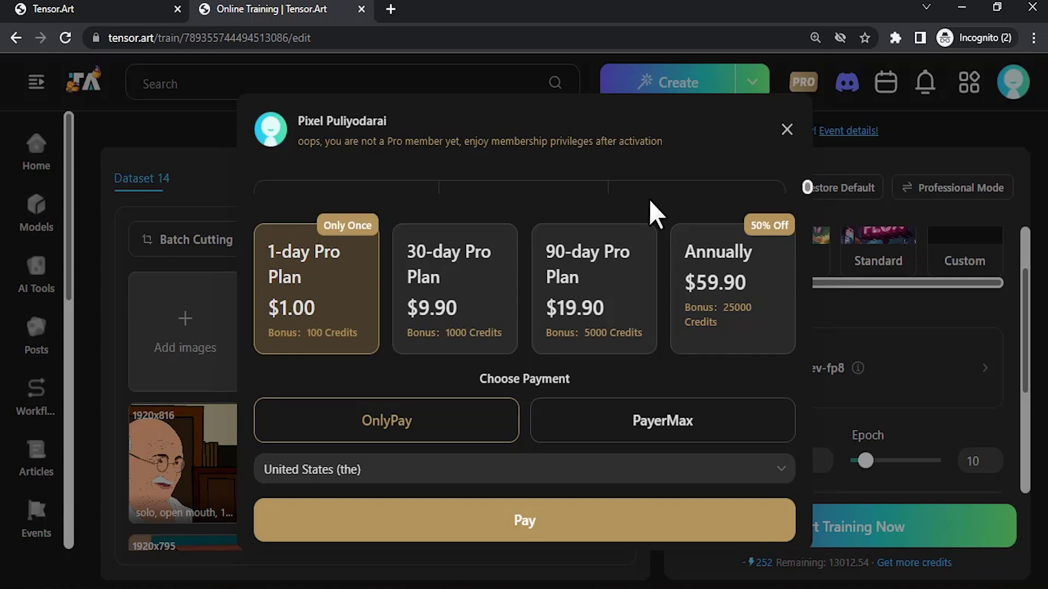
key("Escape")
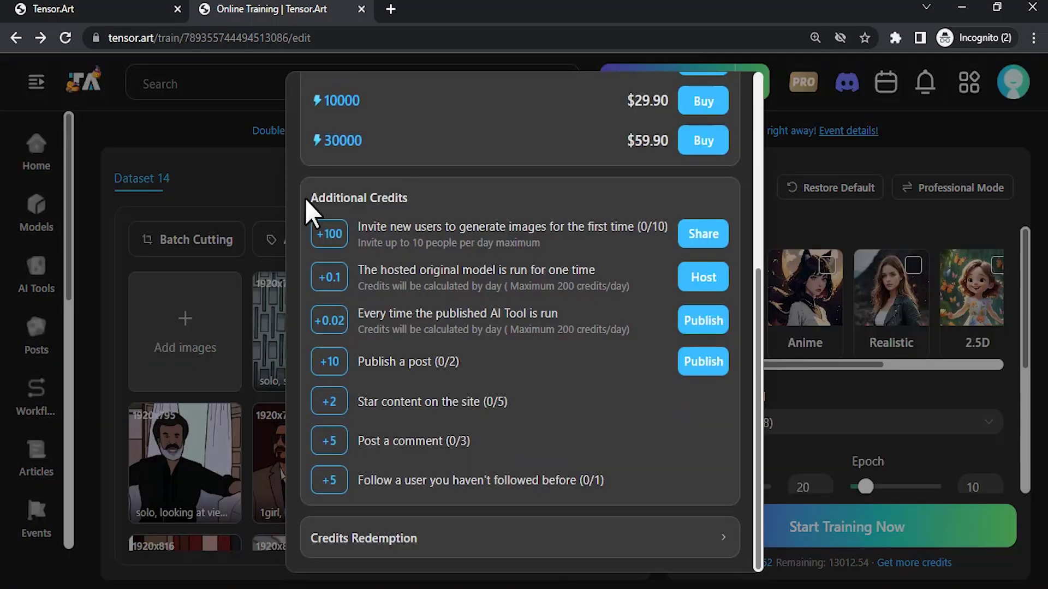
Review the My Credits earning options, such as publishing posts and starred content, then close the panel
left_click_drag(305, 199, 410, 199)
left_click(460, 360)
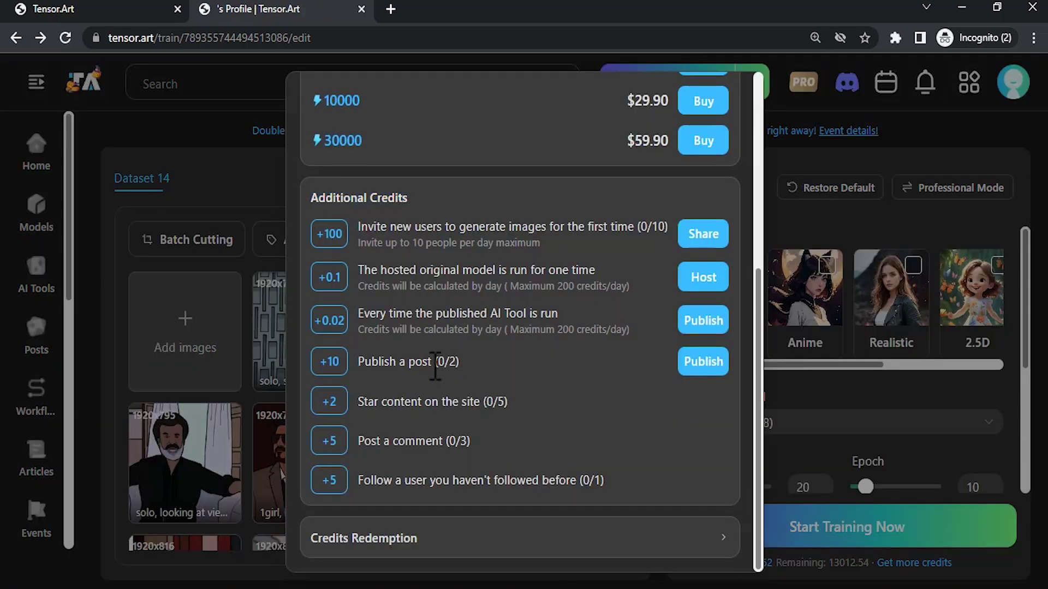
left_click_drag(435, 365, 461, 362)
left_click_drag(497, 402, 509, 402)
scroll(597, 361, "up", 5)
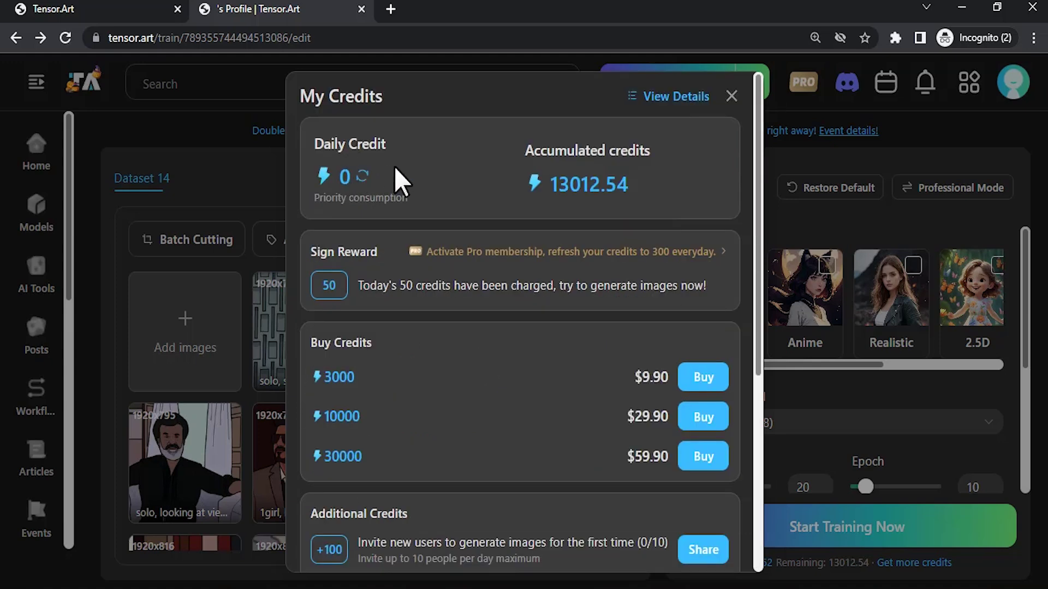
left_click(844, 444)
scroll(829, 426, "up", 3)
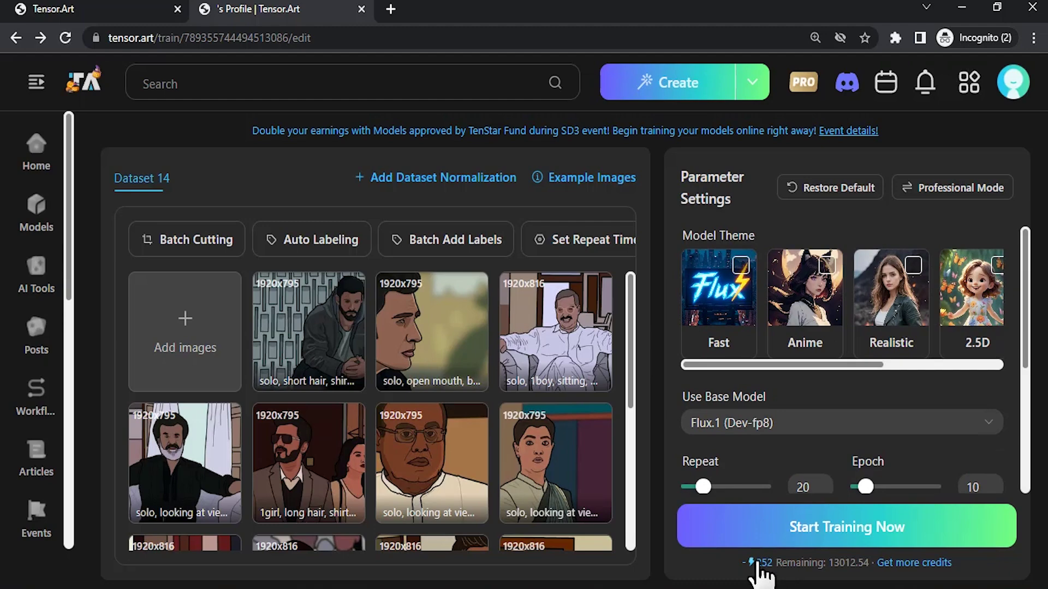
Check the 252-credit cost and delete two unwanted images from the dataset
double_click(764, 564)
left_click(788, 549)
scroll(736, 475, "down", 3)
scroll(561, 411, "down", 4)
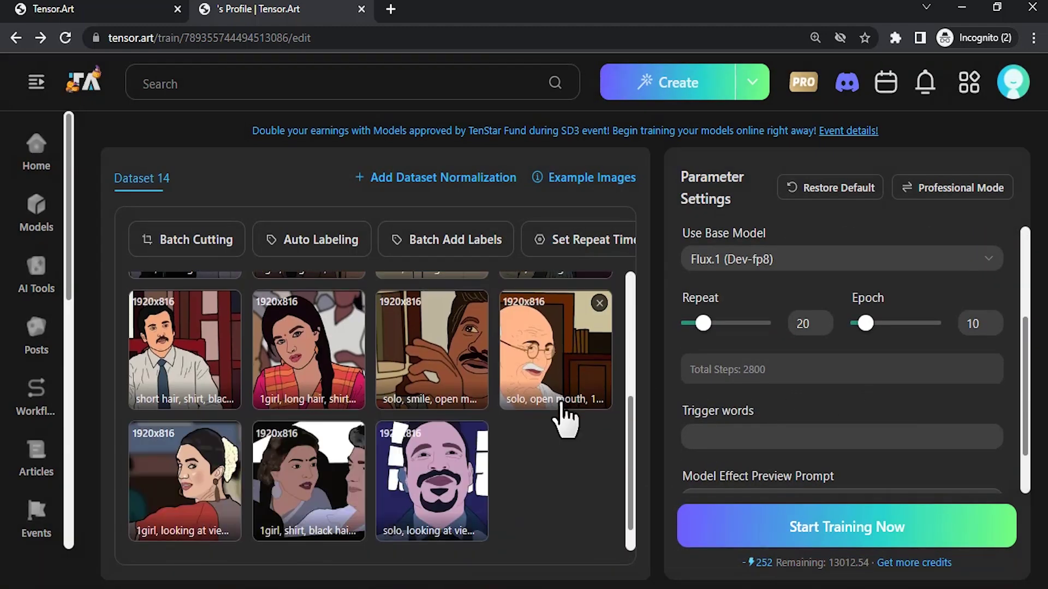
scroll(529, 431, "down", 2)
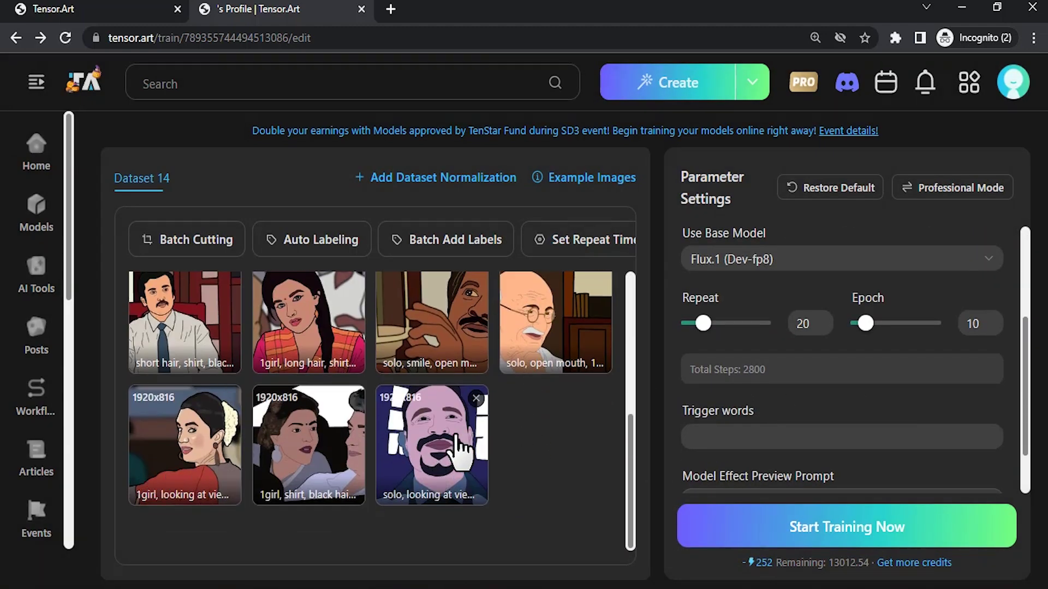
scroll(457, 473, "up", 6)
scroll(457, 469, "down", 5)
left_click(479, 433)
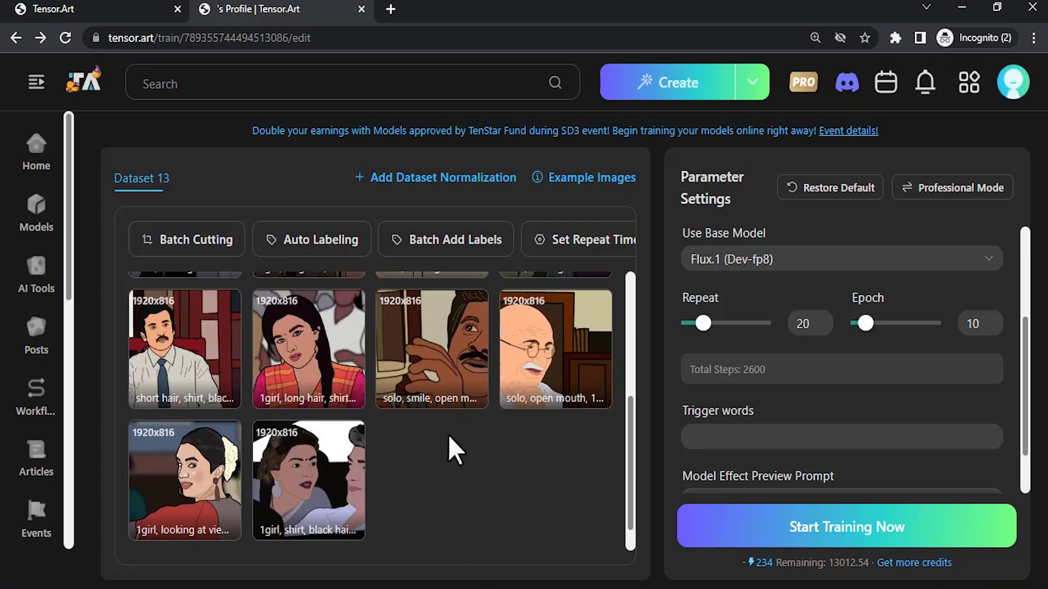
left_click(600, 302)
Set Epoch to 5 and Repeat to 25 for 1500 total steps
scroll(539, 480, "up", 3)
scroll(977, 306, "down", 1)
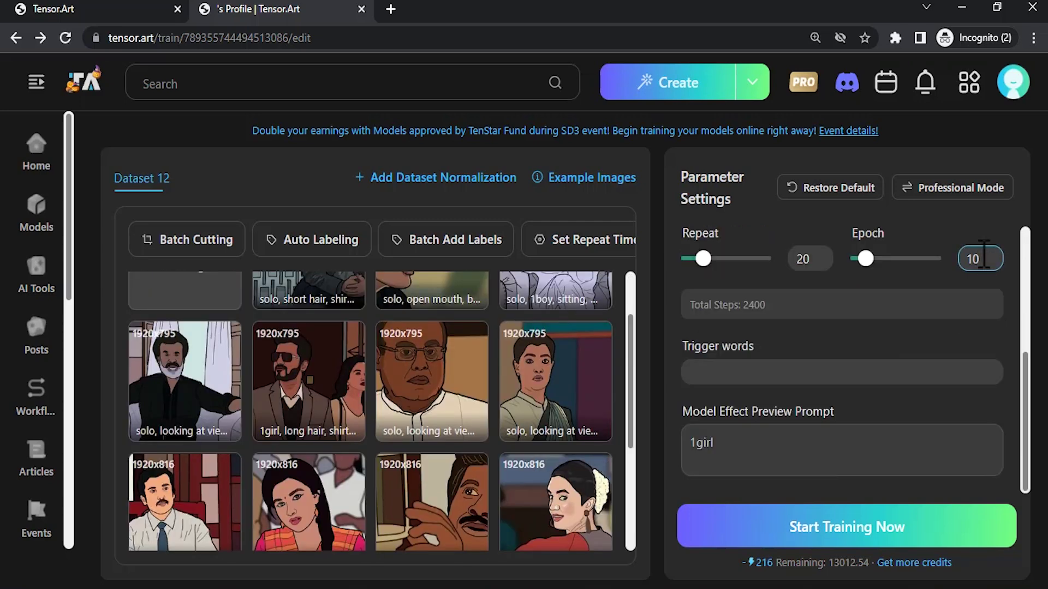
left_click(983, 259)
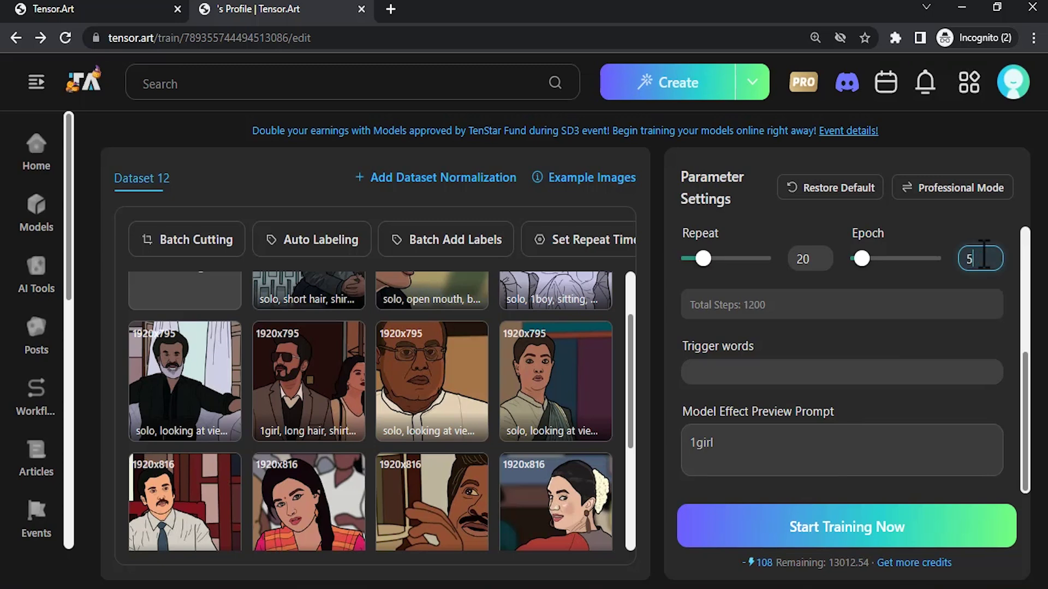
left_click_drag(745, 565, 769, 566)
left_click(817, 259)
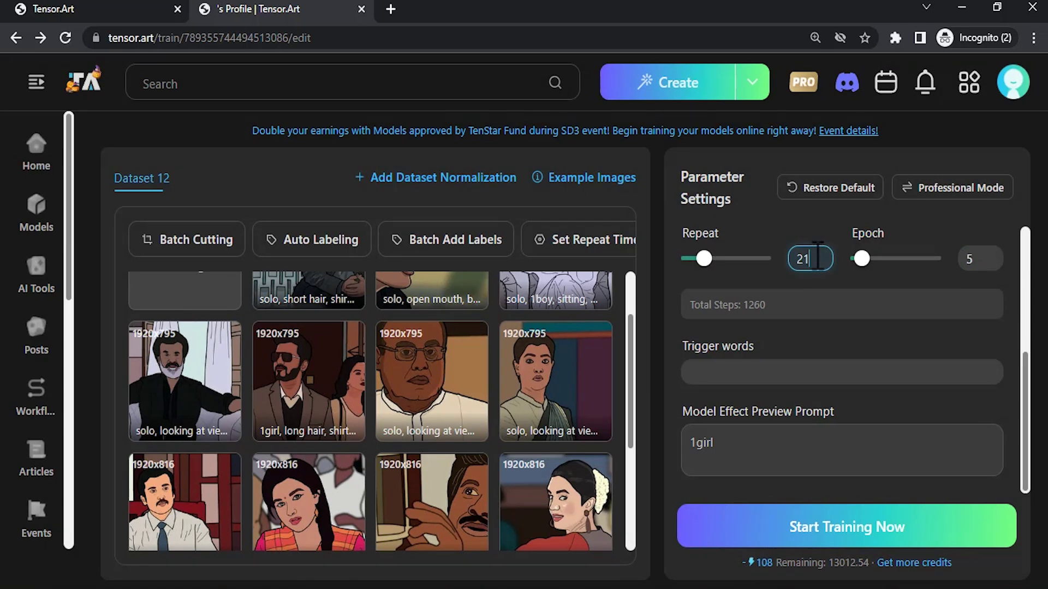
key("Up")
key("Up")
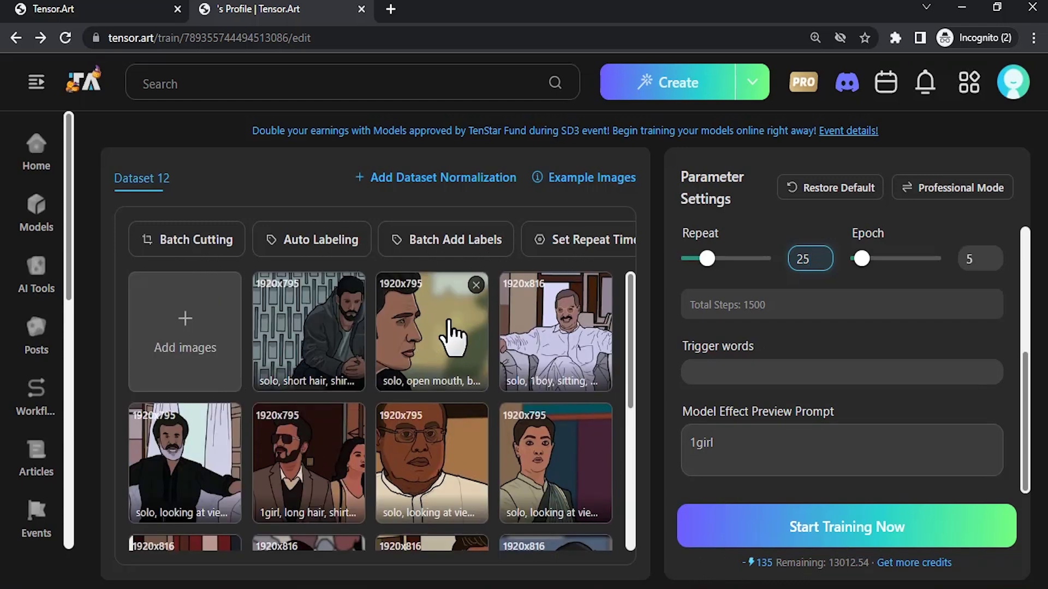
left_click(213, 256)
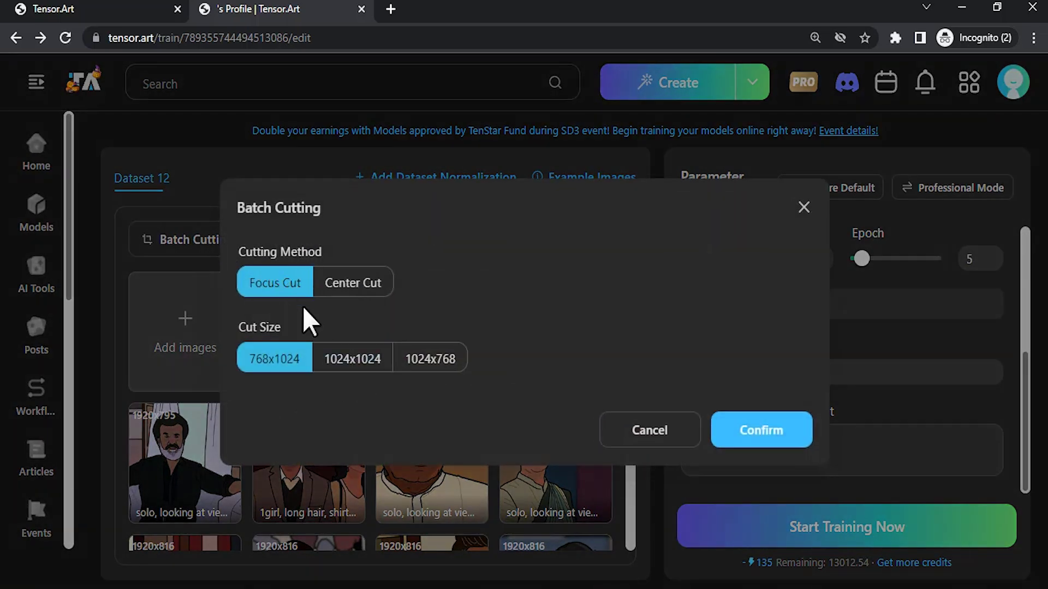
left_click(431, 364)
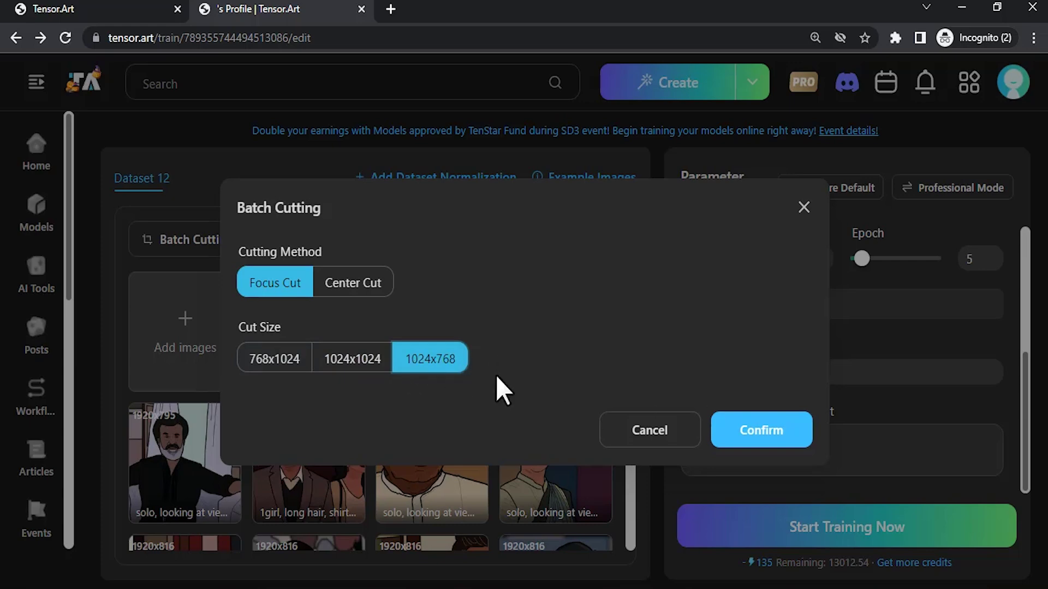
left_click(763, 437)
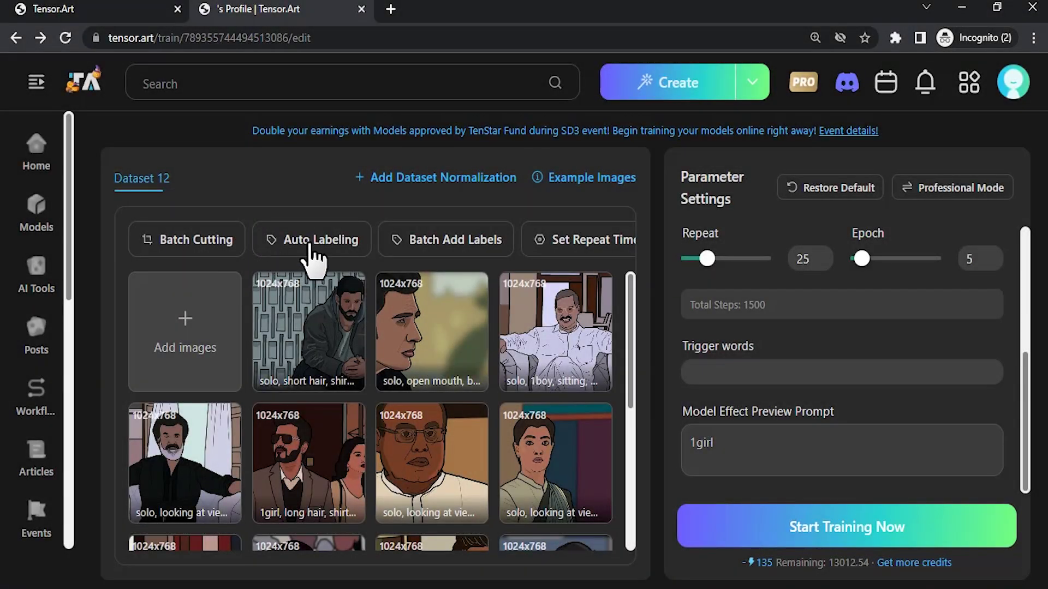
left_click(312, 241)
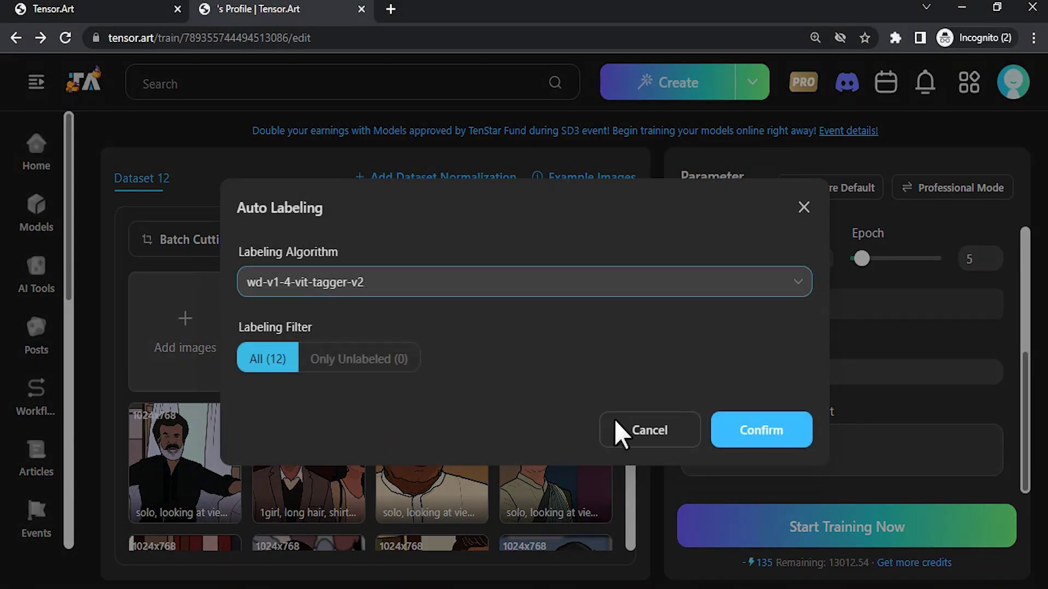
left_click(715, 436)
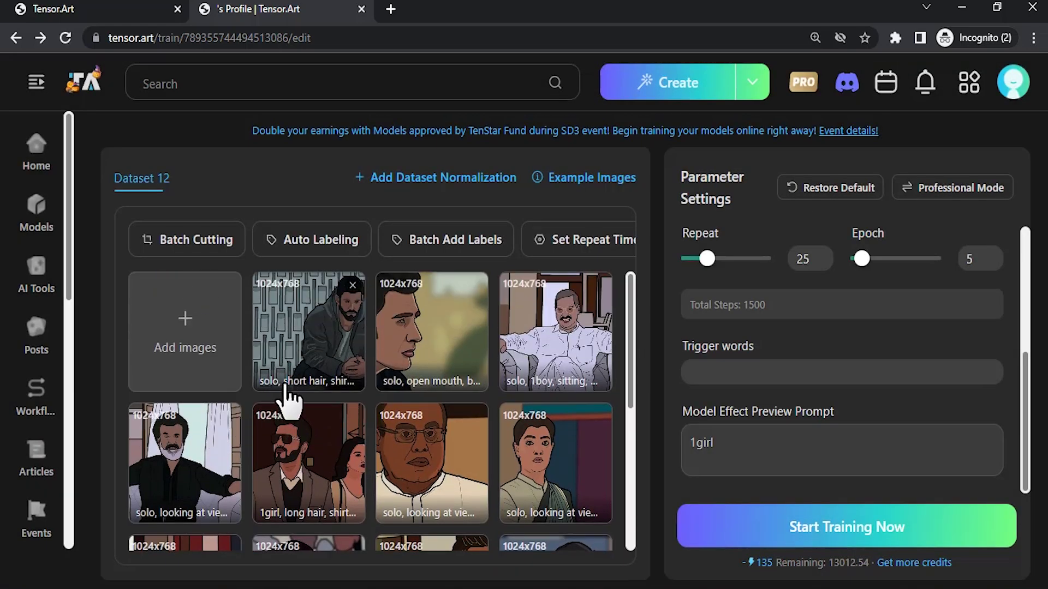
left_click(338, 367)
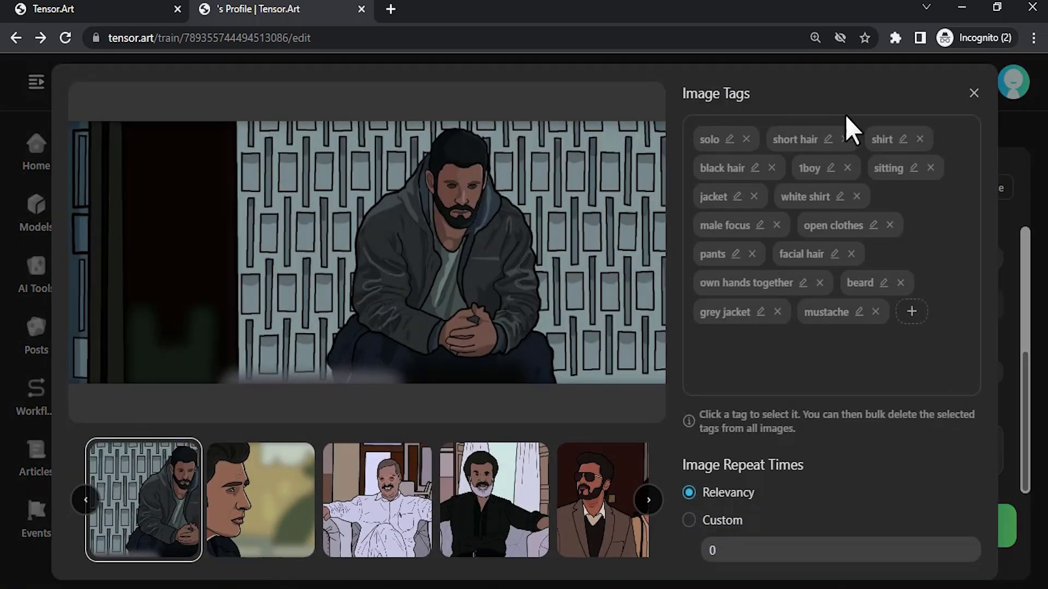
left_click(312, 519)
left_click(429, 474)
left_click(972, 94)
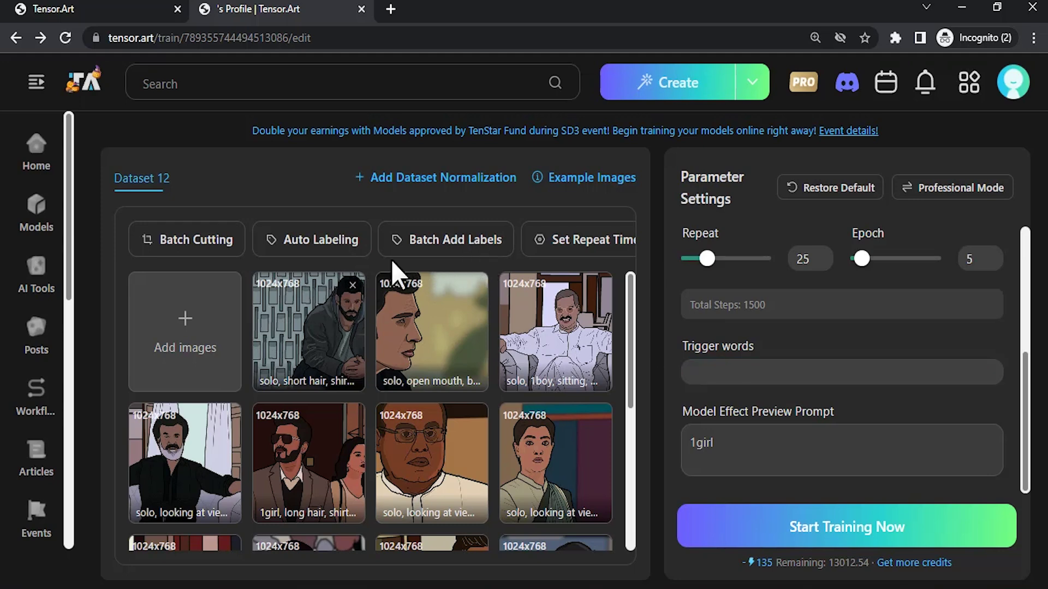
Enter psdartstyle as the trigger word and start a batch label for all images
left_click(764, 366)
scroll(764, 371, "up", 1)
scroll(762, 375, "down", 1)
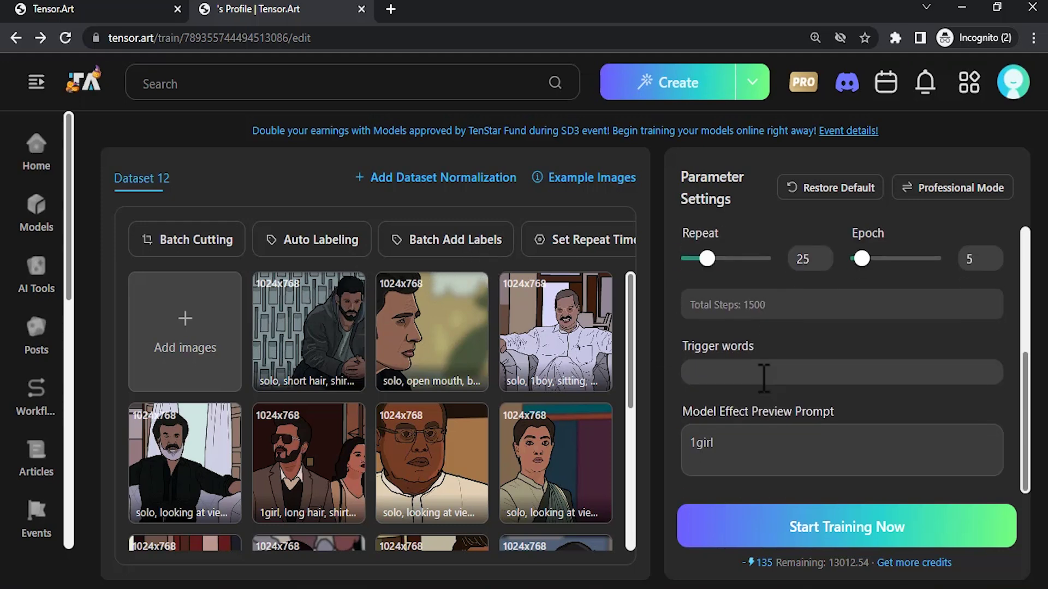
left_click(716, 370)
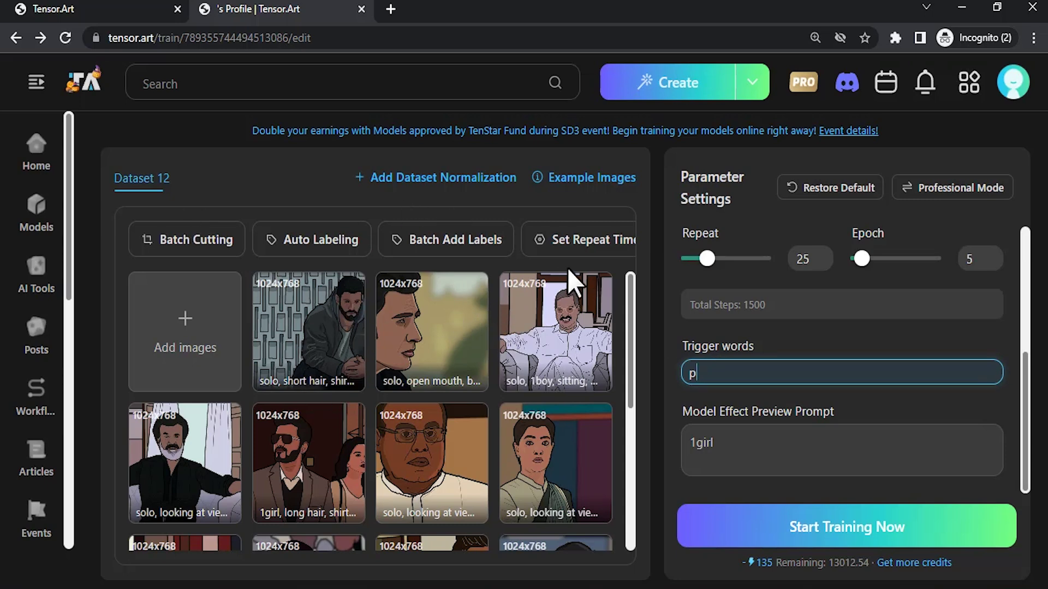
key("BackSpace")
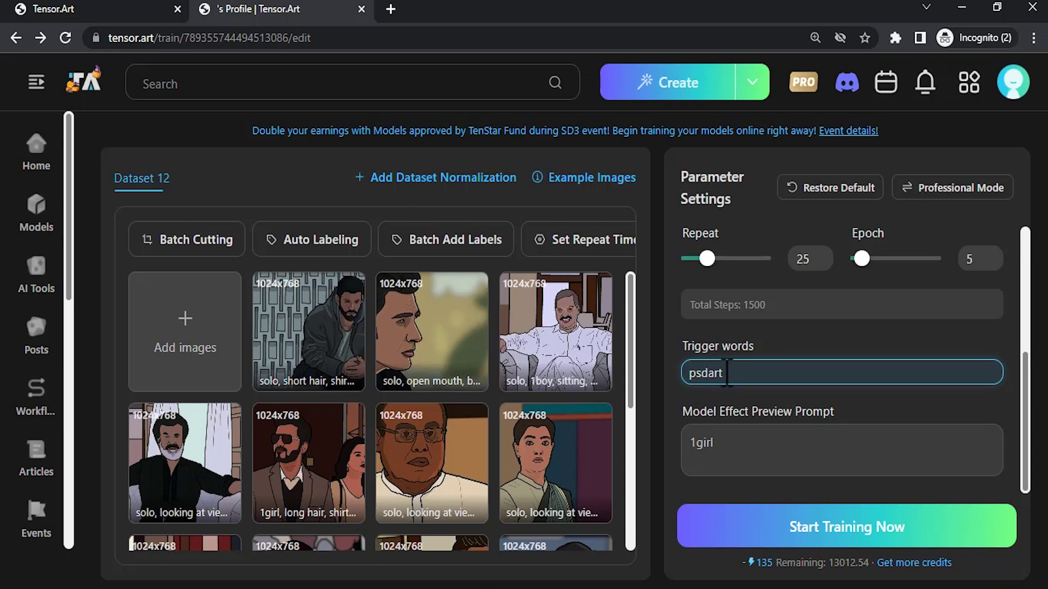
type("psdartstyle")
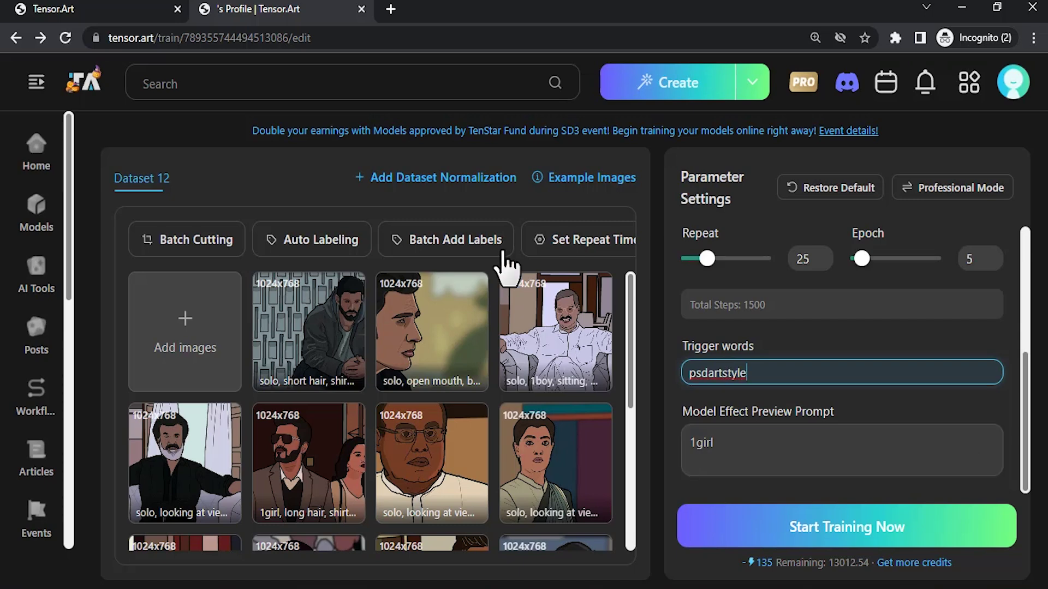
left_click(453, 244)
left_click(310, 280)
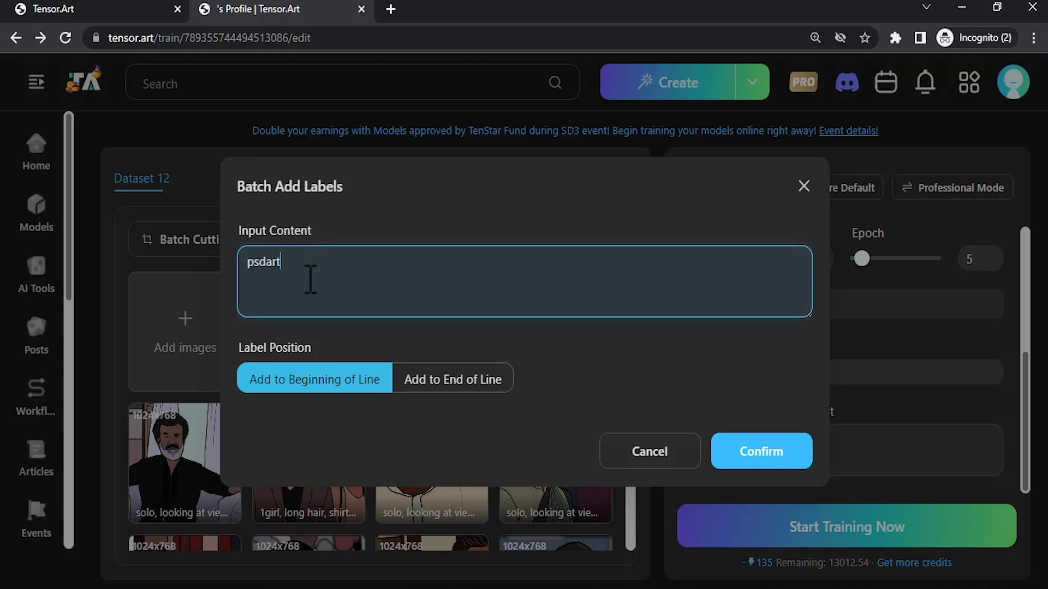
Prepend psdartstyle to every image's tags and spot-check three images, including the man in glasses
type("psdartstyle")
left_click(732, 457)
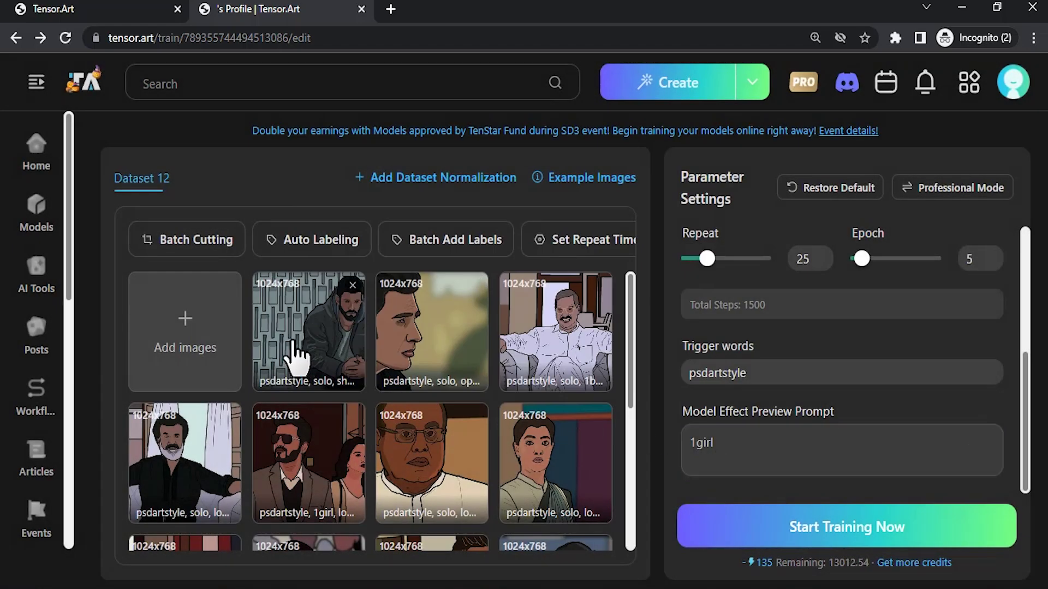
left_click(298, 354)
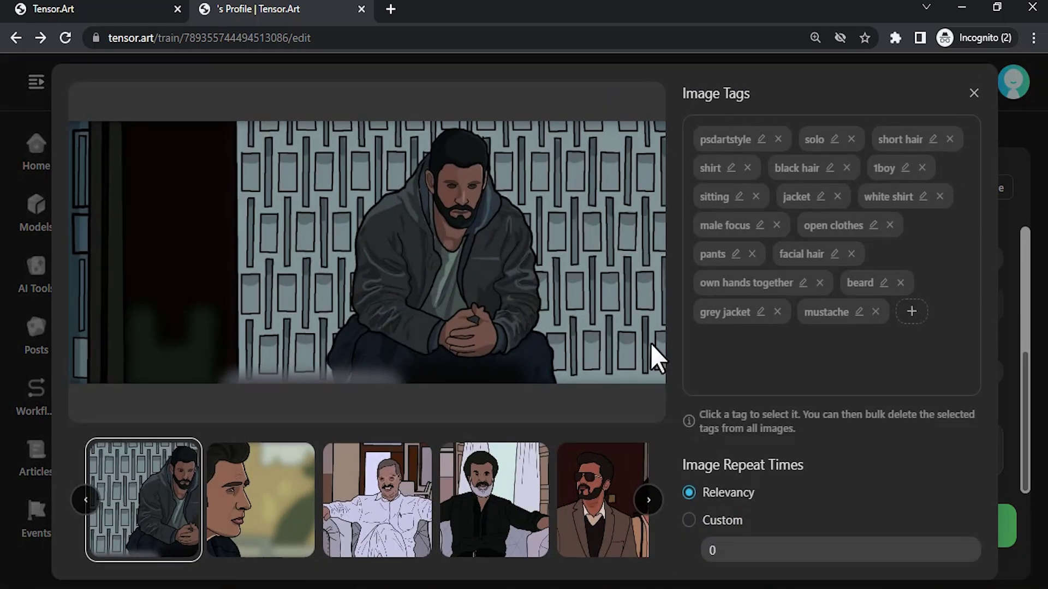
left_click(501, 508)
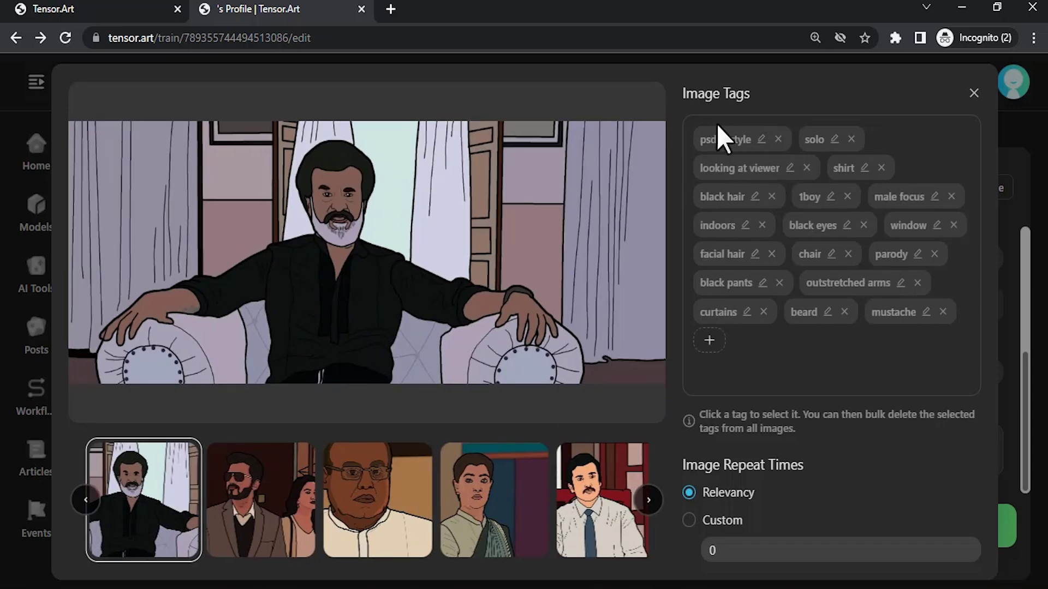
left_click(363, 532)
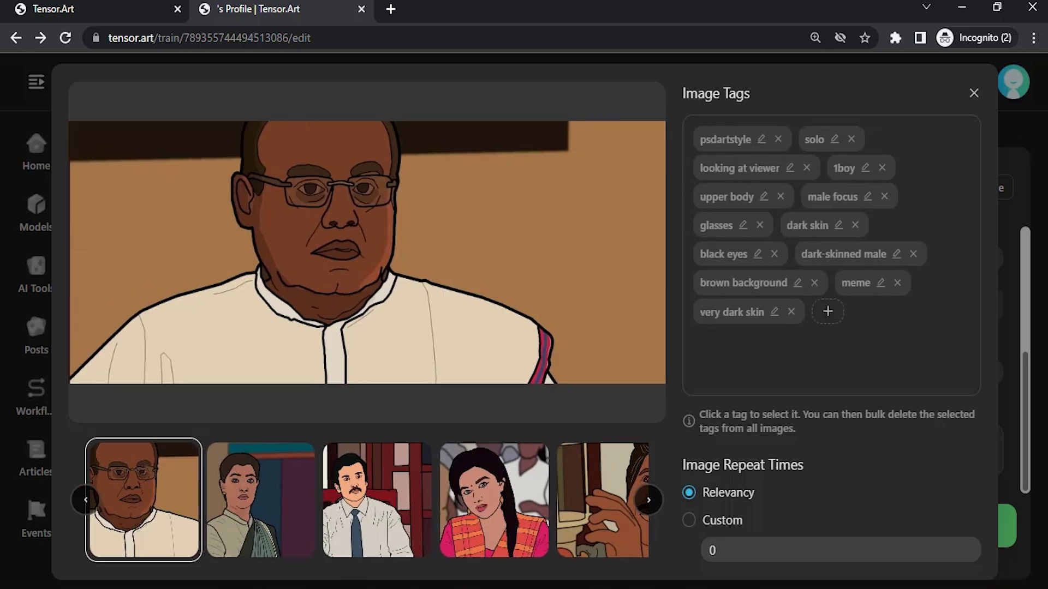
key("Escape")
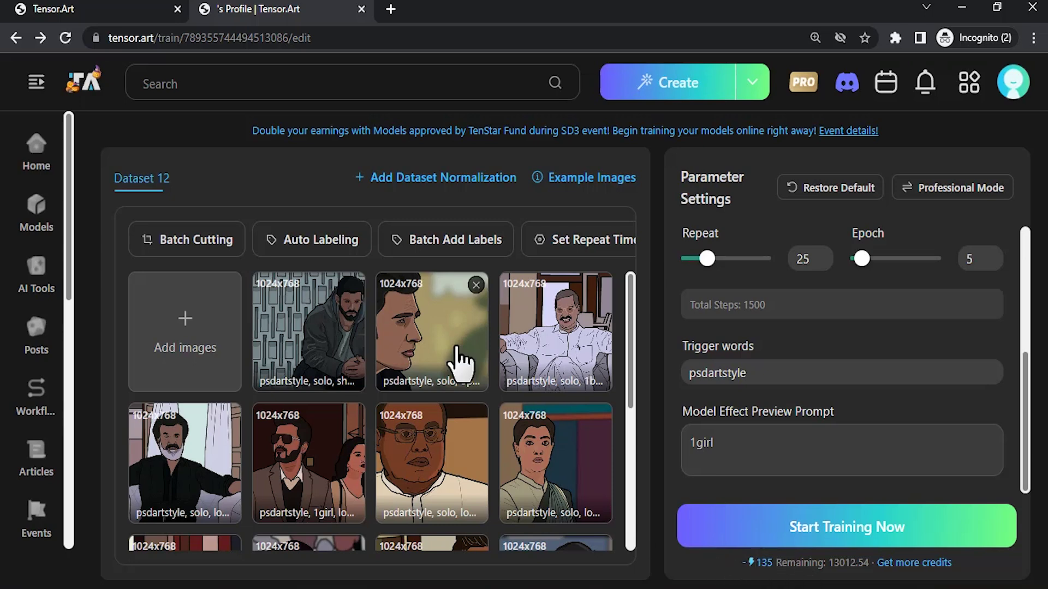
Scroll through the twelve-image dataset and review the Repeat value of 25
scroll(457, 361, "down", 2)
scroll(519, 542, "up", 2)
scroll(452, 339, "down", 6)
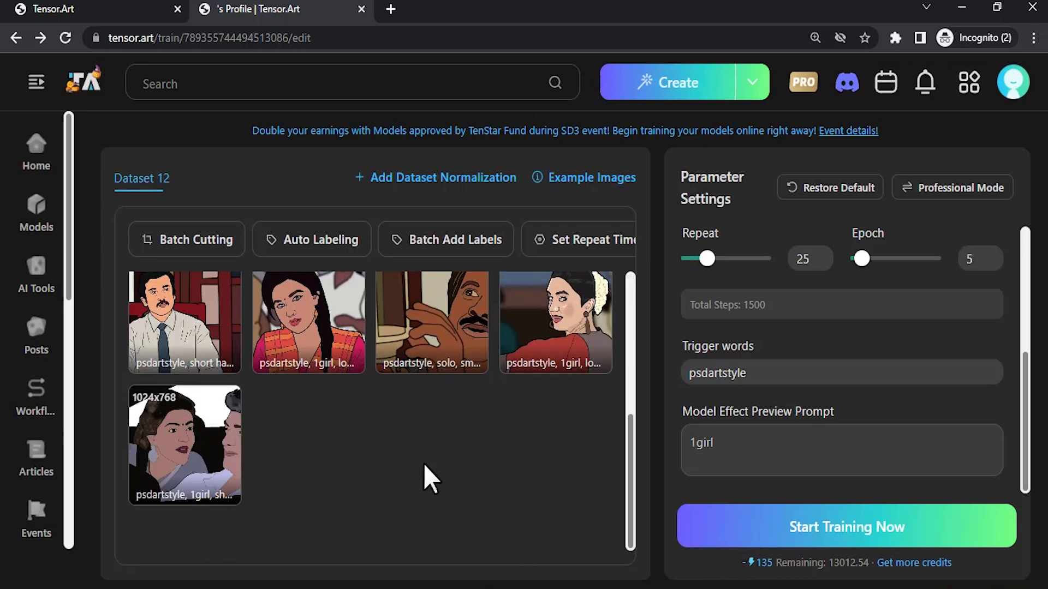
scroll(385, 404, "up", 3)
scroll(540, 404, "up", 2)
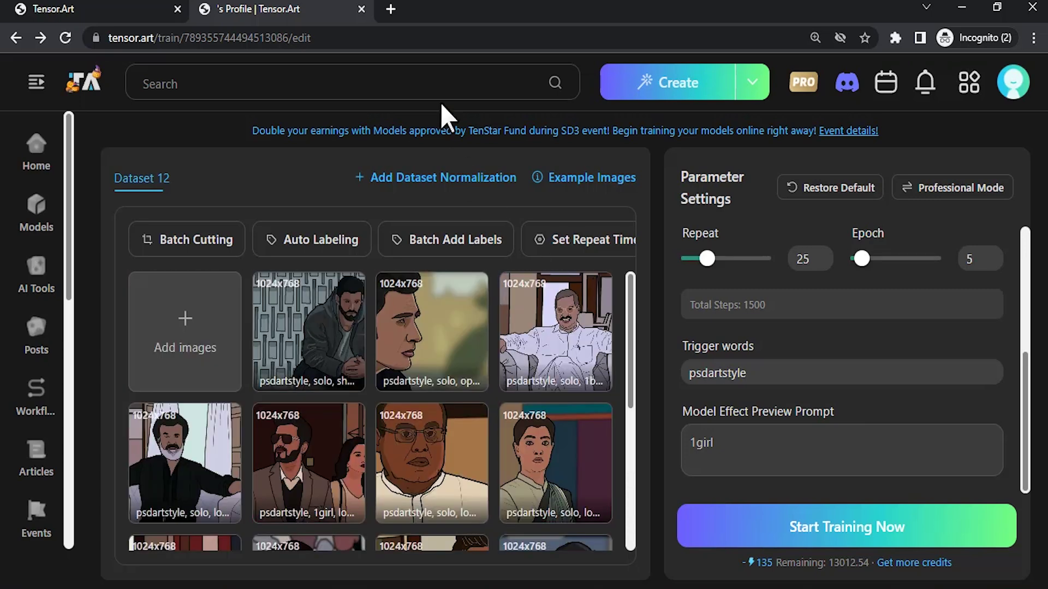
triple_click(172, 178)
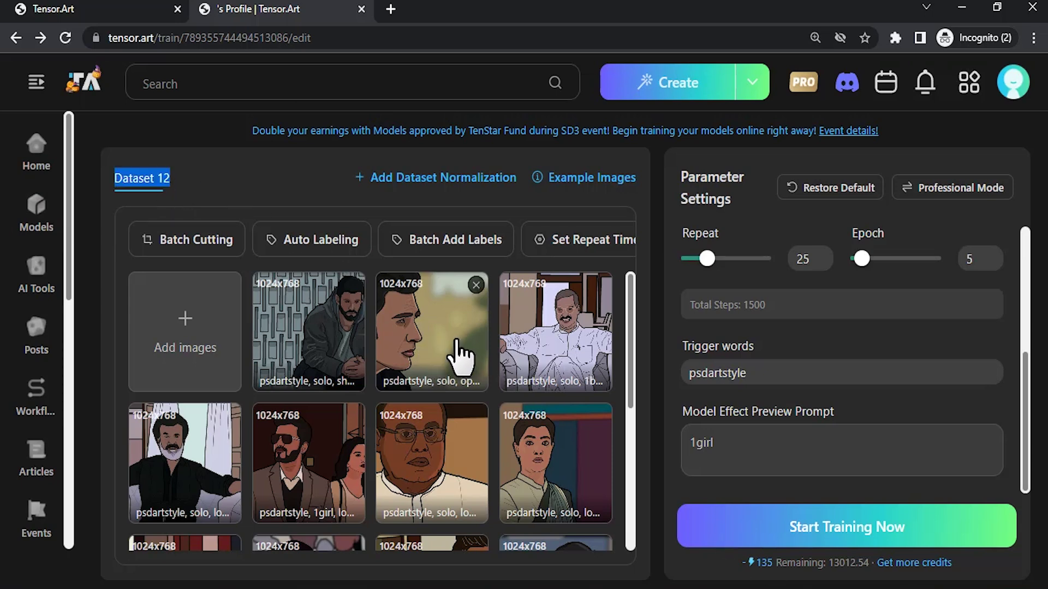
scroll(458, 352, "down", 5)
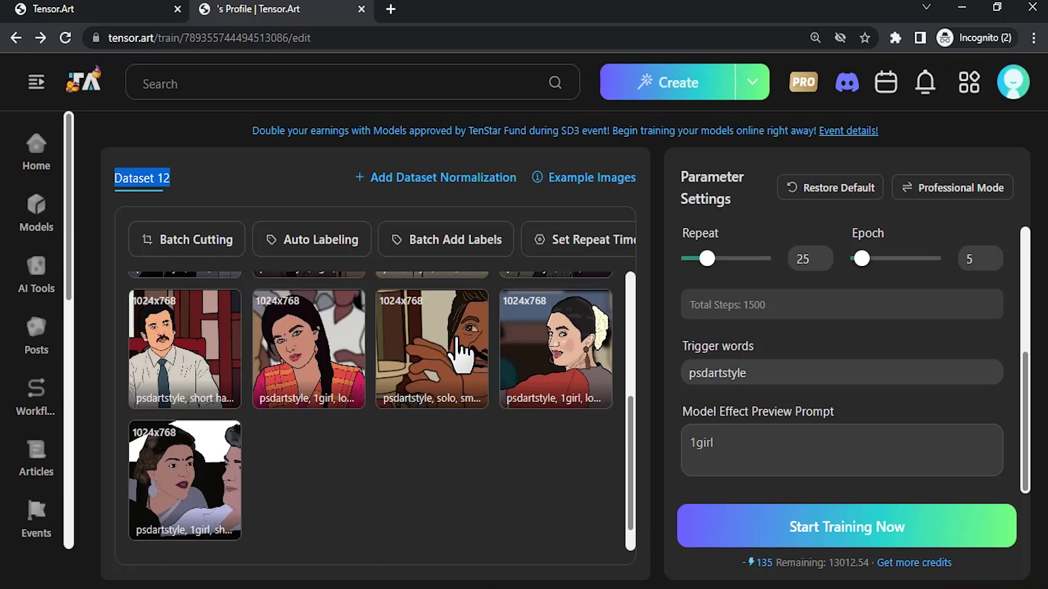
scroll(446, 393, "up", 3)
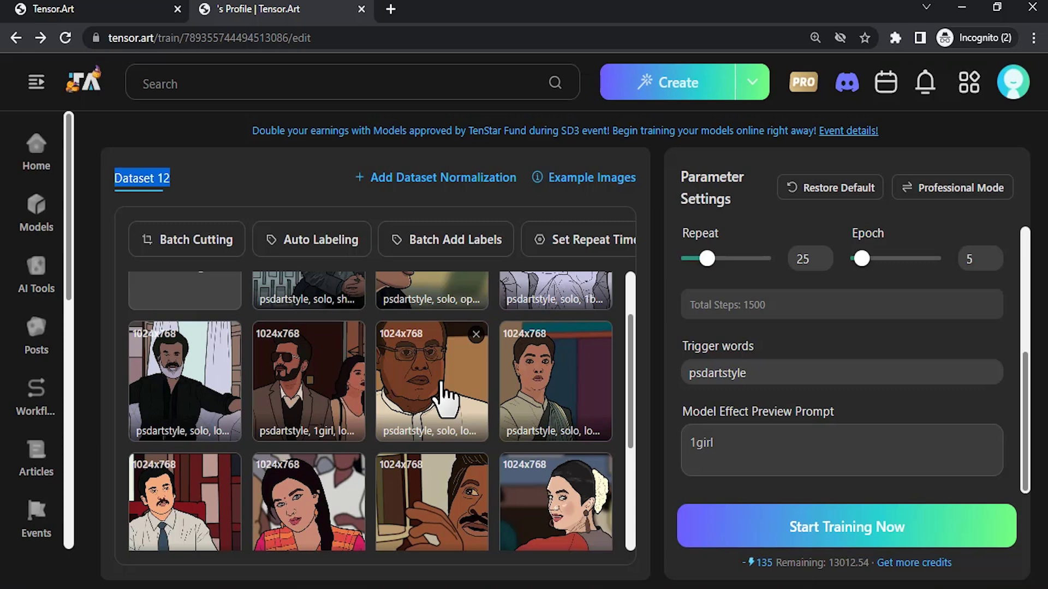
double_click(797, 258)
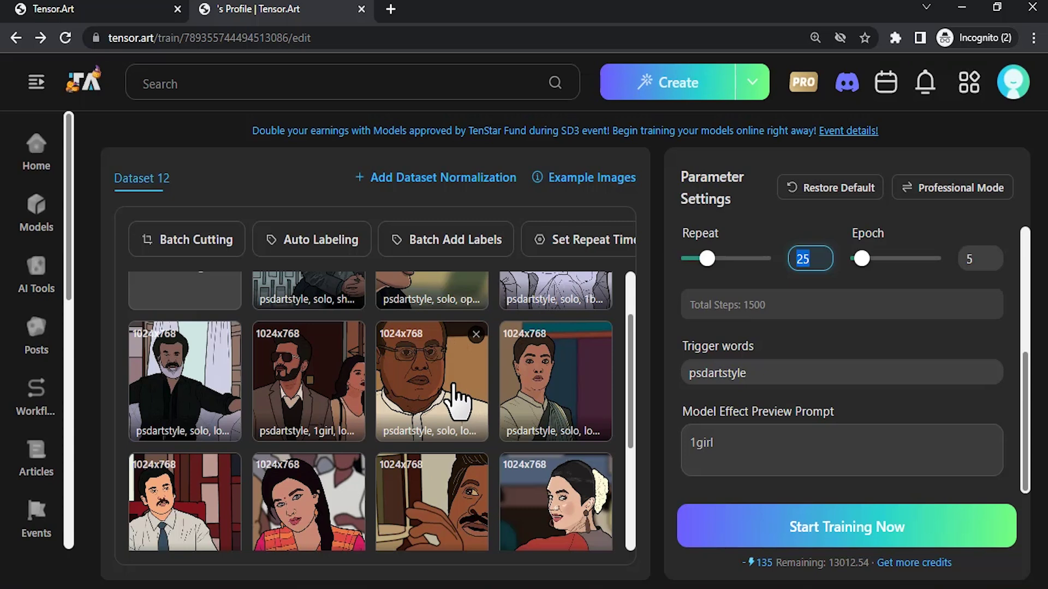
scroll(456, 393, "up", 2)
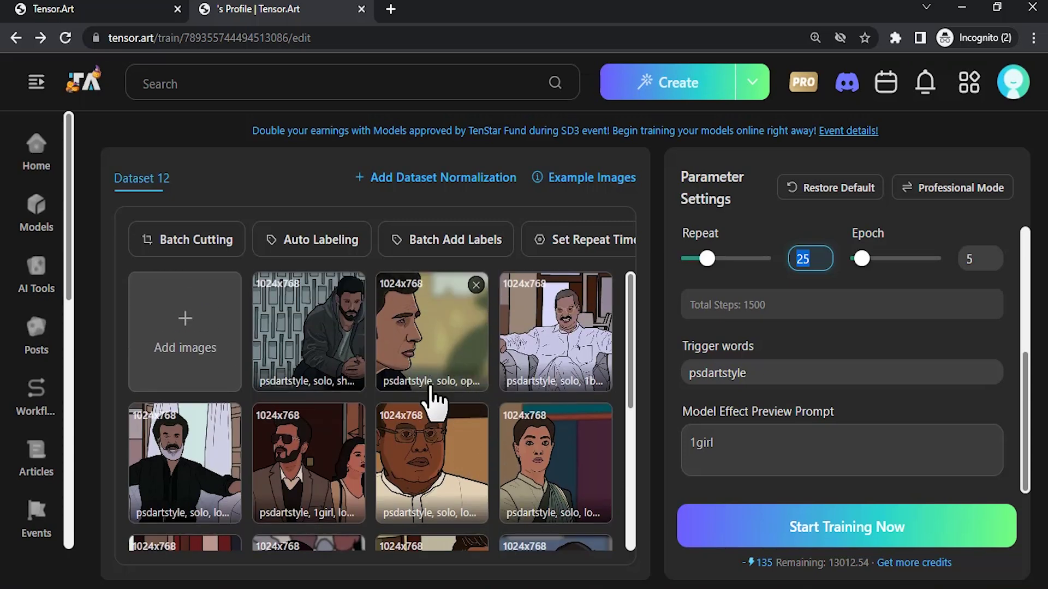
scroll(507, 388, "down", 10)
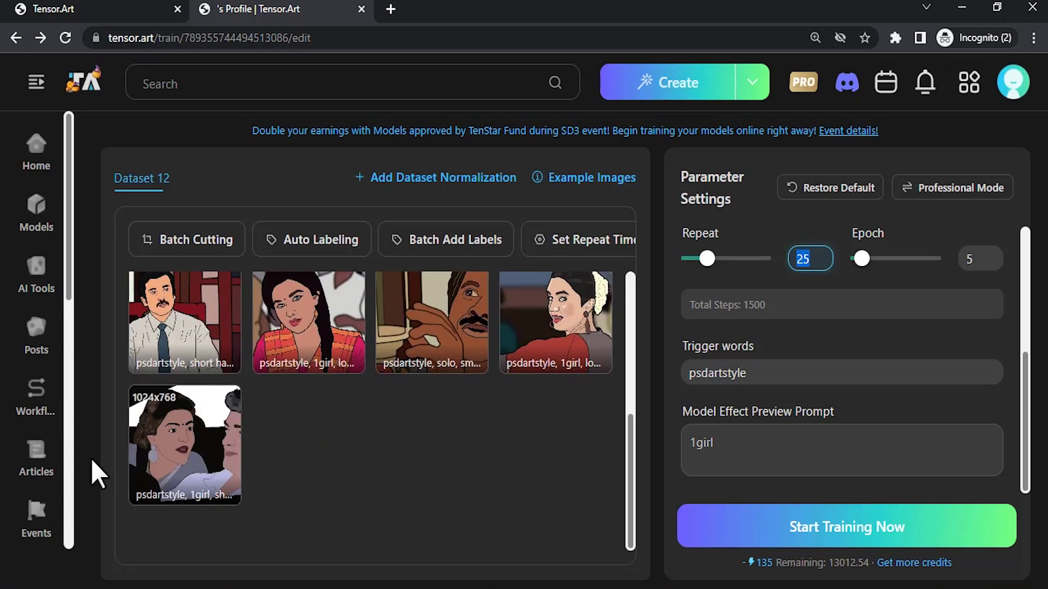
Give the couple-in-the-car image a custom repeat count and step through other images' settings
left_click(169, 453)
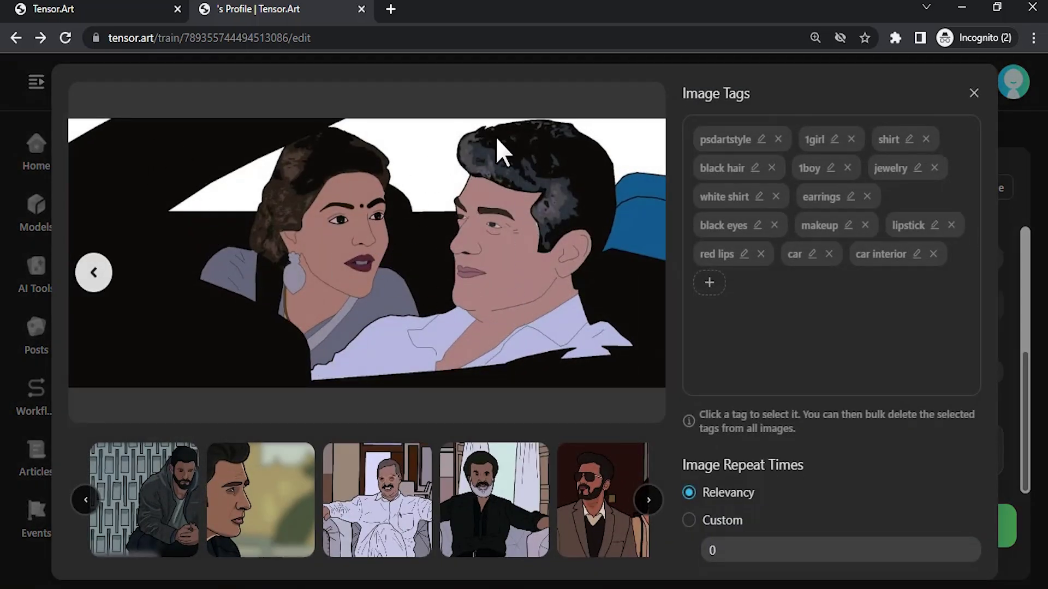
left_click(723, 549)
double_click(714, 549)
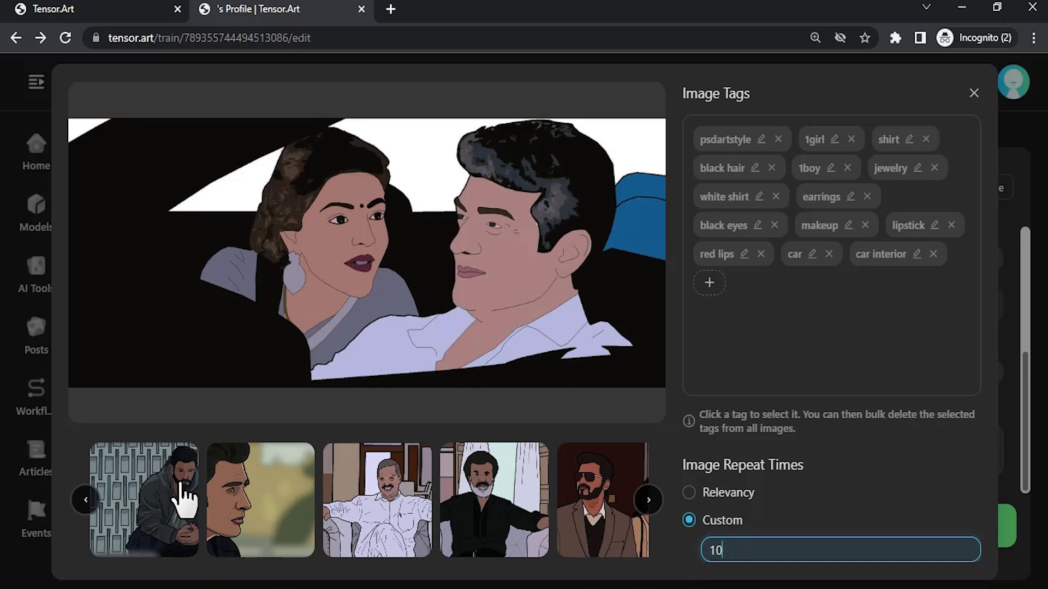
left_click(349, 504)
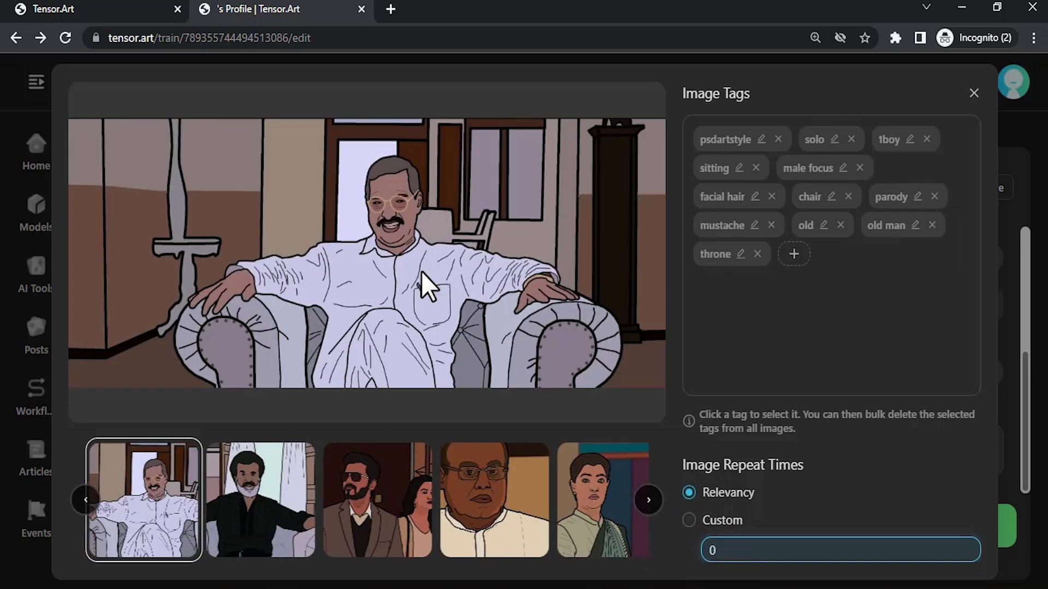
left_click(546, 538)
left_click_drag(761, 547, 677, 550)
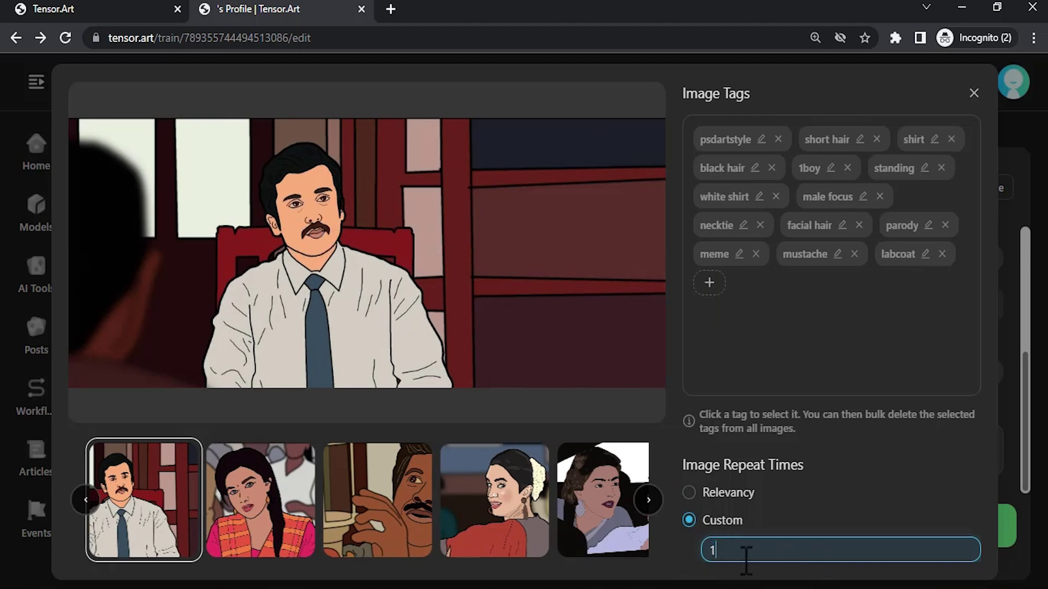
key("Return")
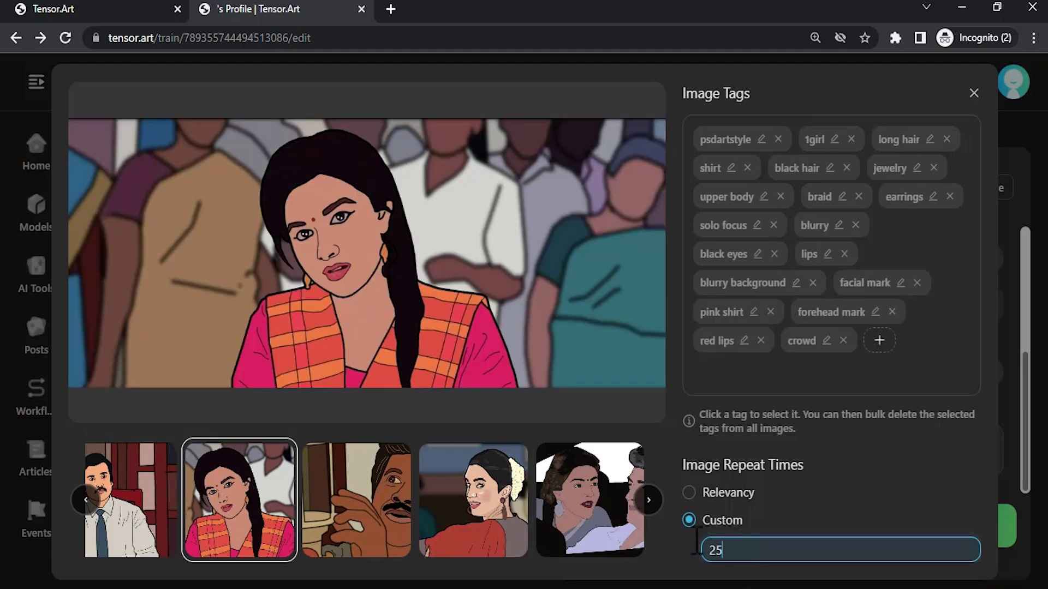
key("Return")
left_click(701, 523)
key("Return")
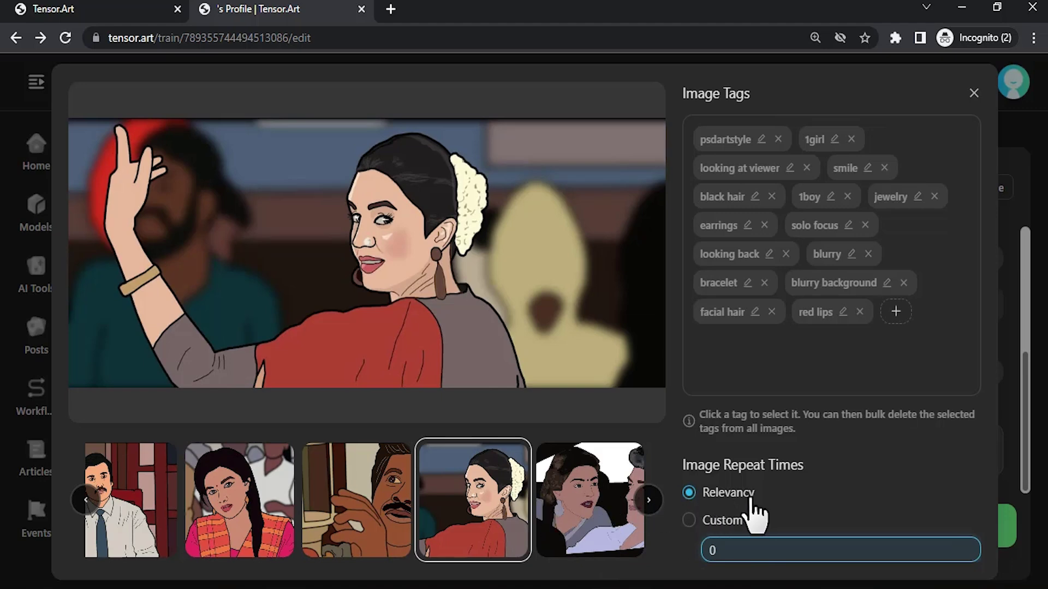
left_click(973, 93)
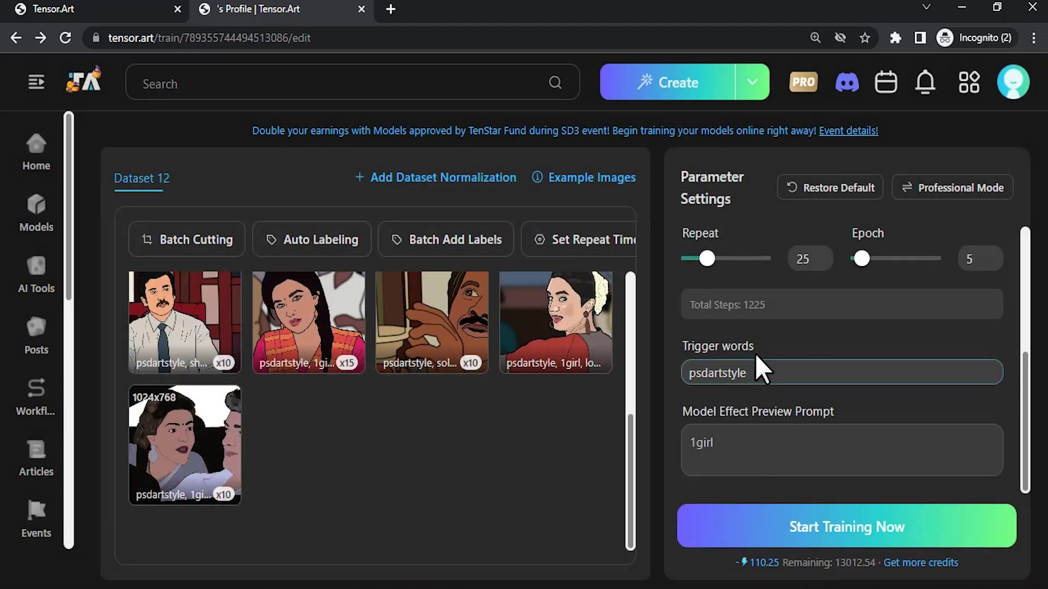
Set custom repeat counts of 15 on two dataset images
scroll(748, 362, "up", 3)
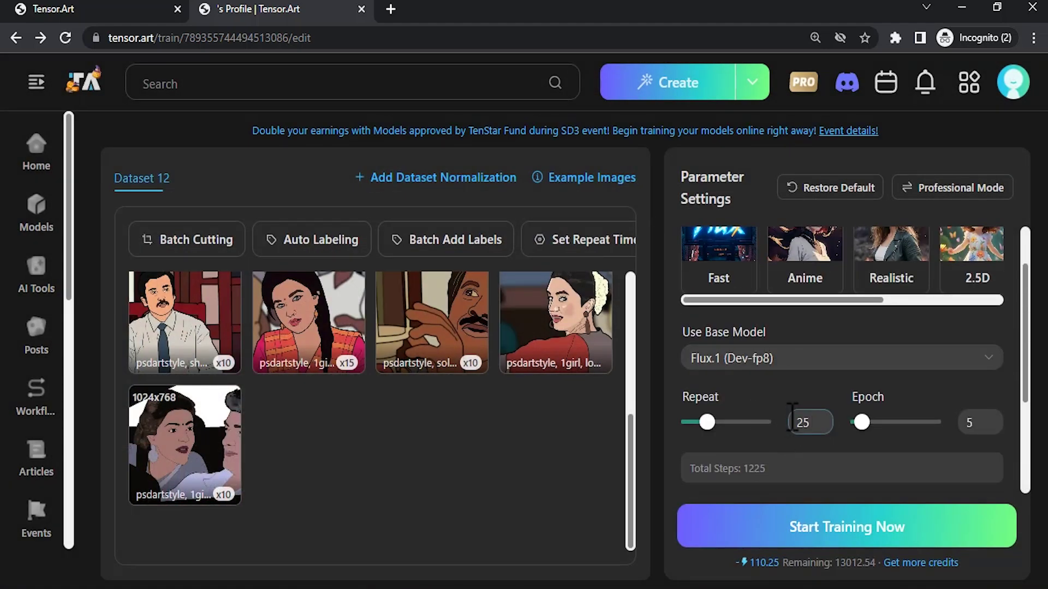
scroll(573, 355, "up", 2)
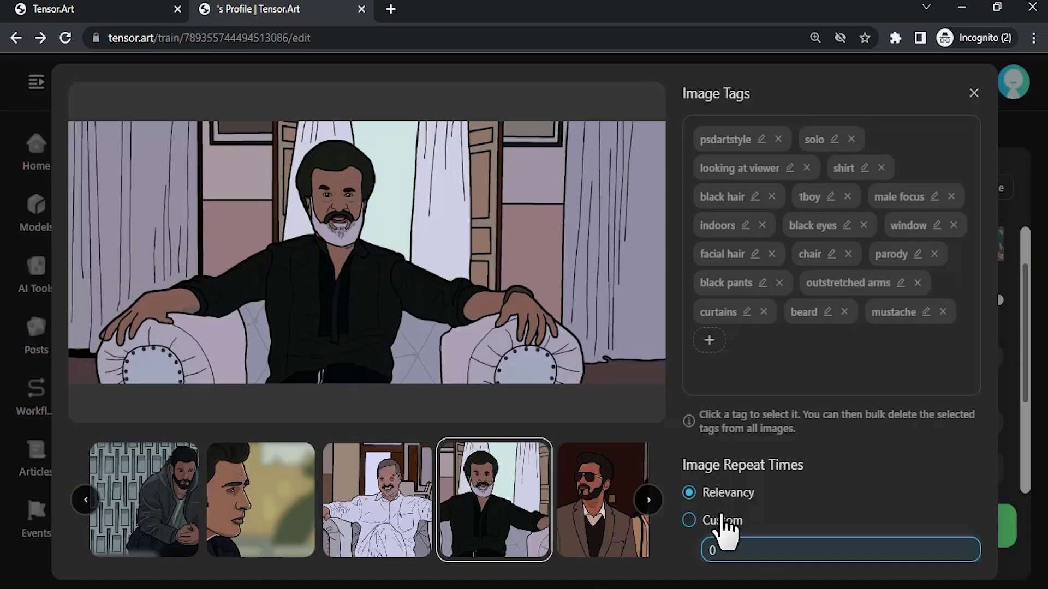
left_click(722, 521)
type("15")
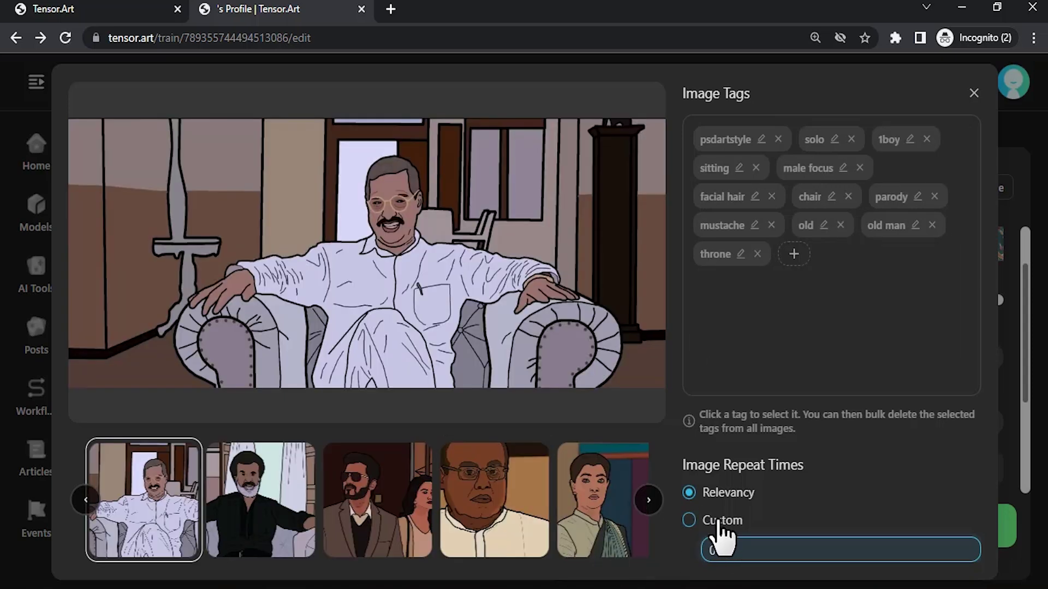
left_click(719, 521)
type("15")
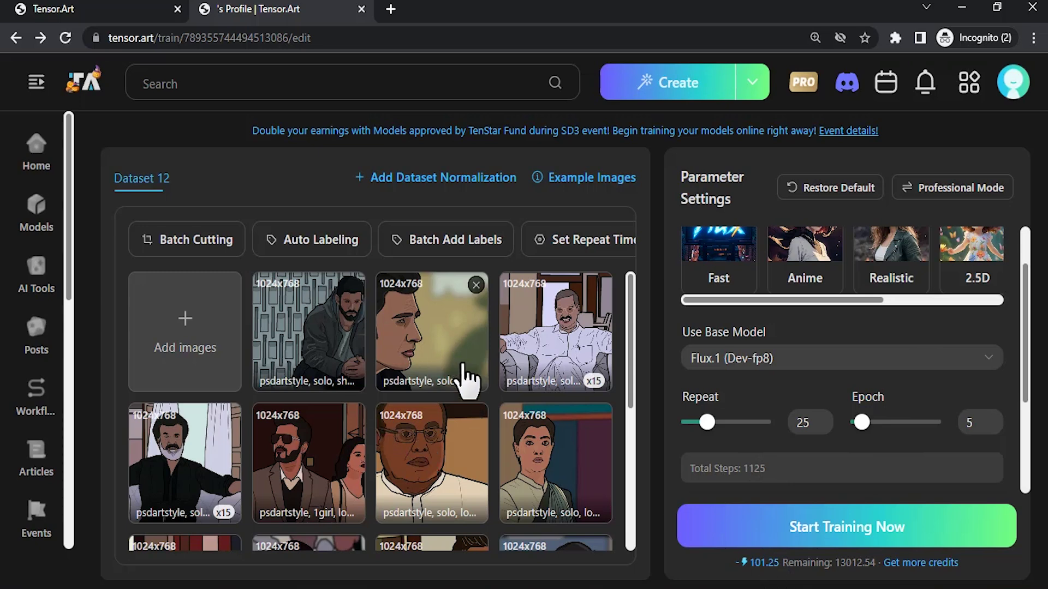
Give the woman-in-the-sari image a custom repeat count of 20
scroll(463, 392, "down", 2)
left_click(556, 390)
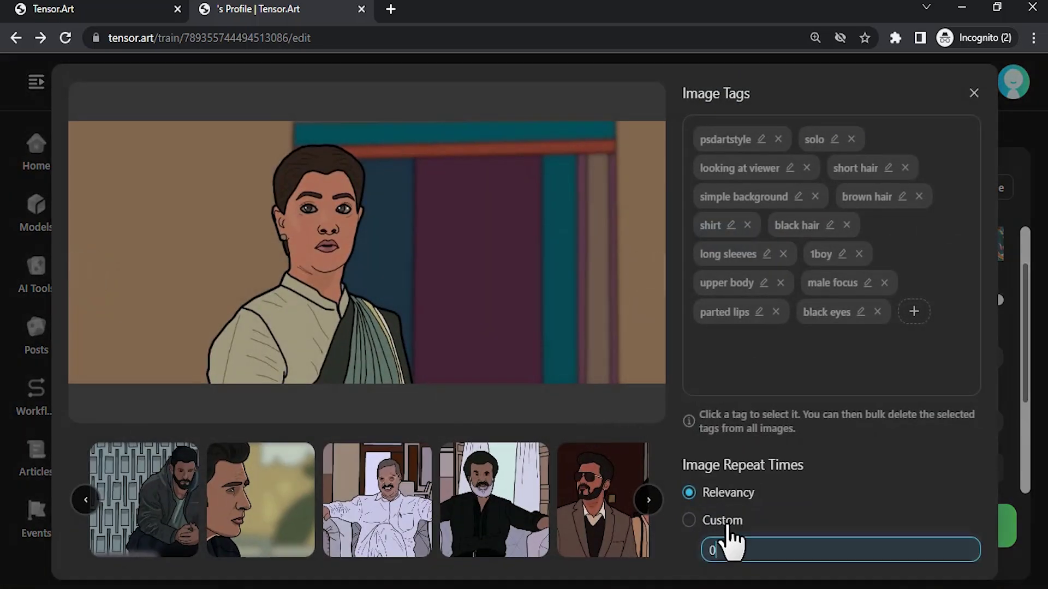
left_click(727, 550)
type("20")
left_click(767, 582)
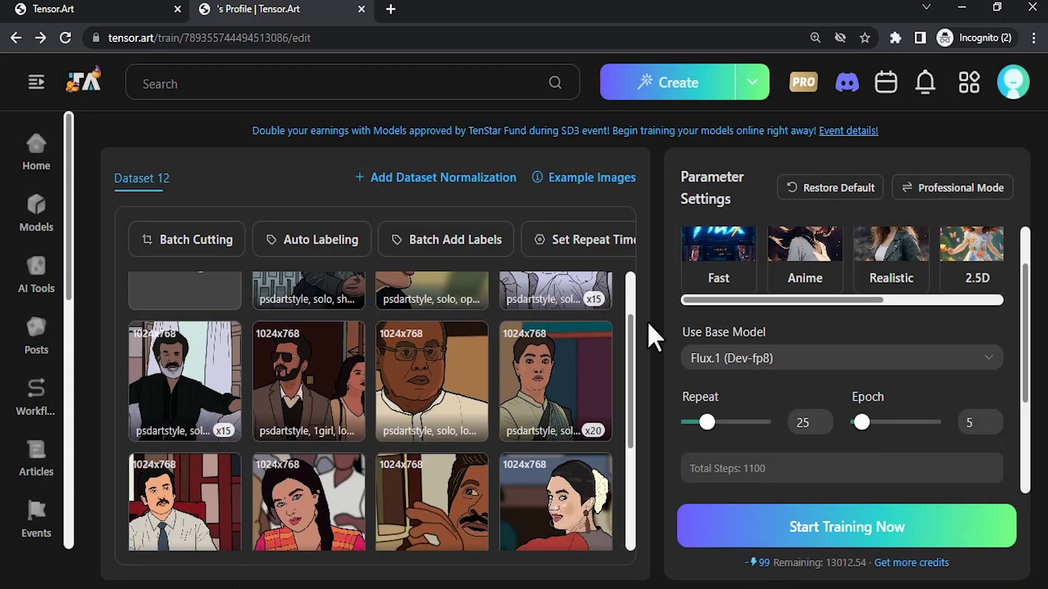
left_click(978, 423)
key("BackSpace")
type("4")
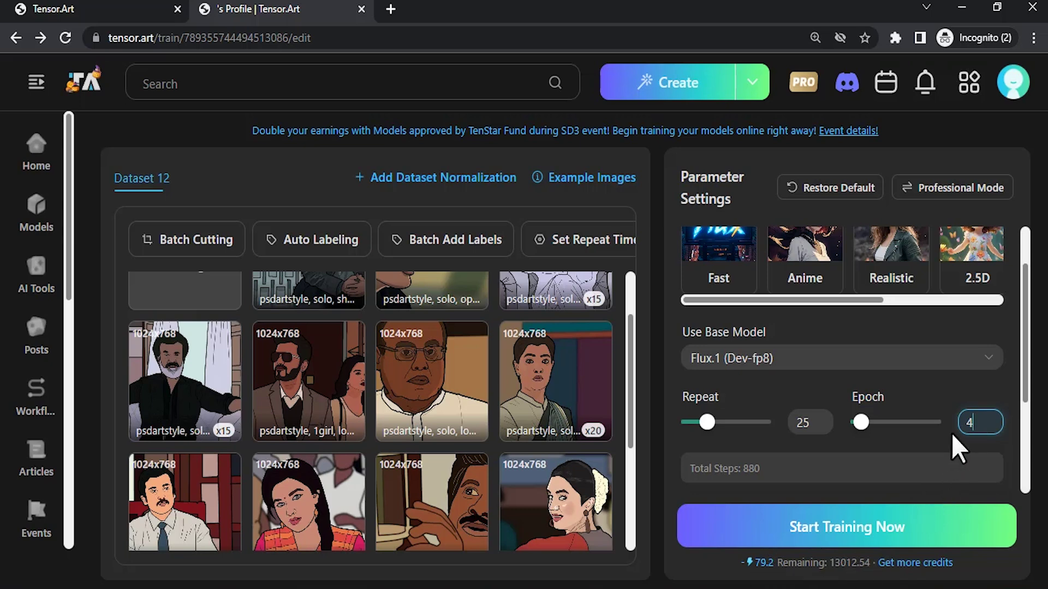
key("BackSpace")
type("5")
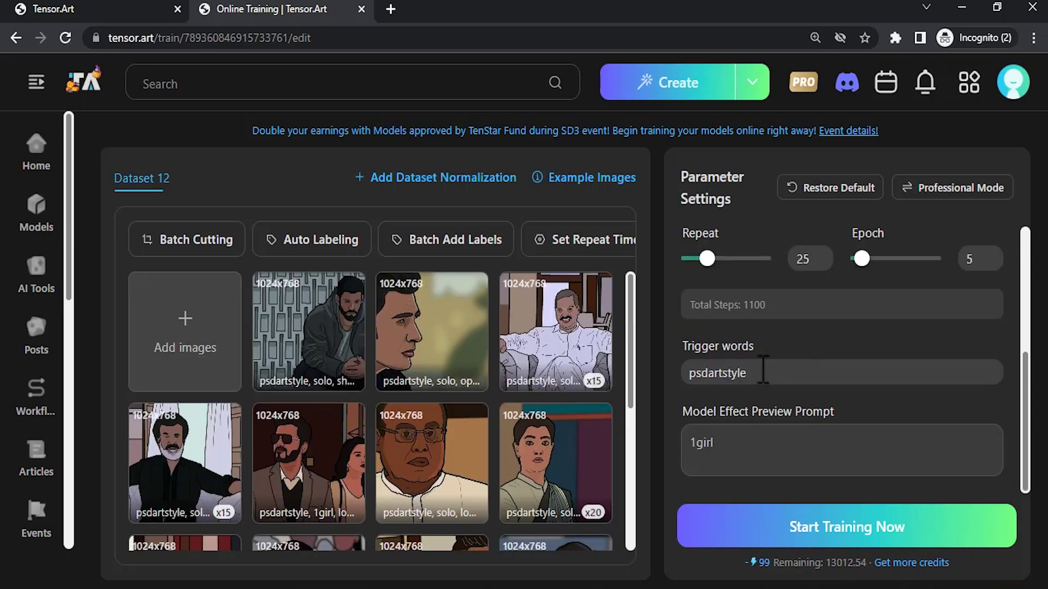
left_click(741, 443)
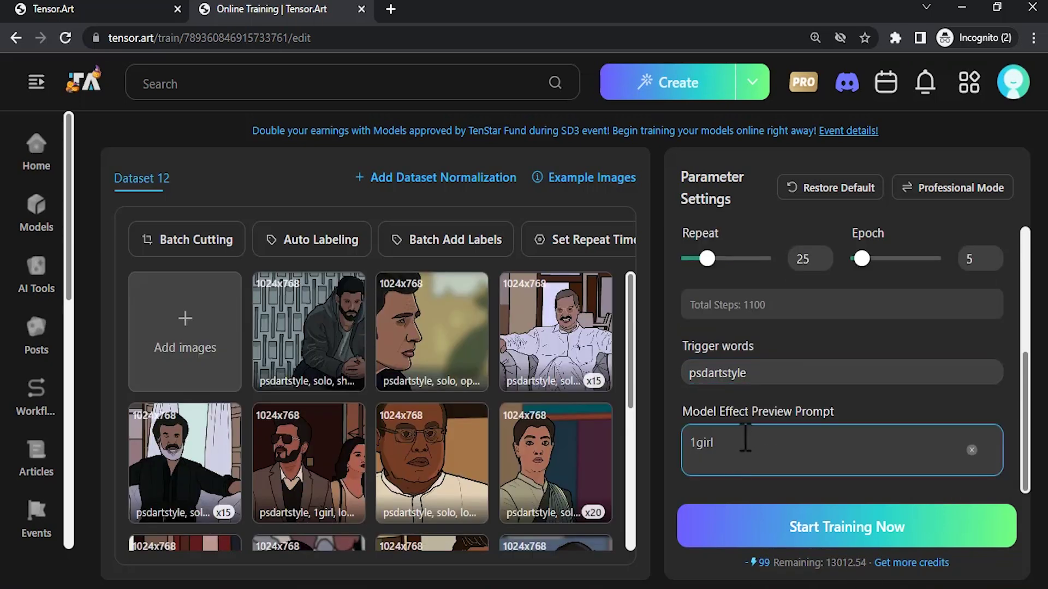
Replace 1girl with the psdartstyle spaceman-in-a-cornfield preview prompt and start training
left_click_drag(748, 439, 681, 442)
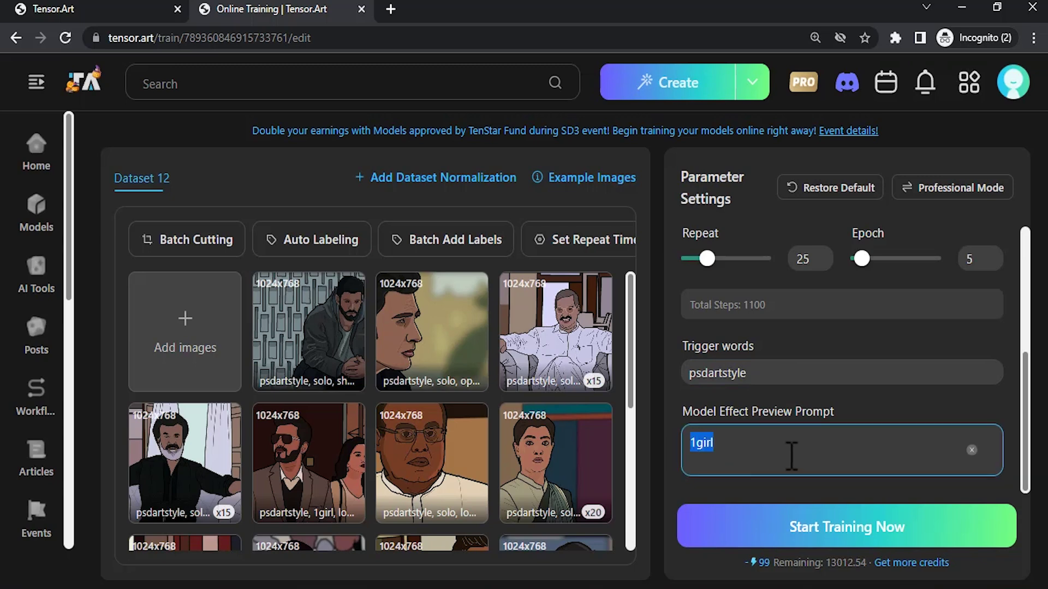
left_click_drag(758, 373, 689, 374)
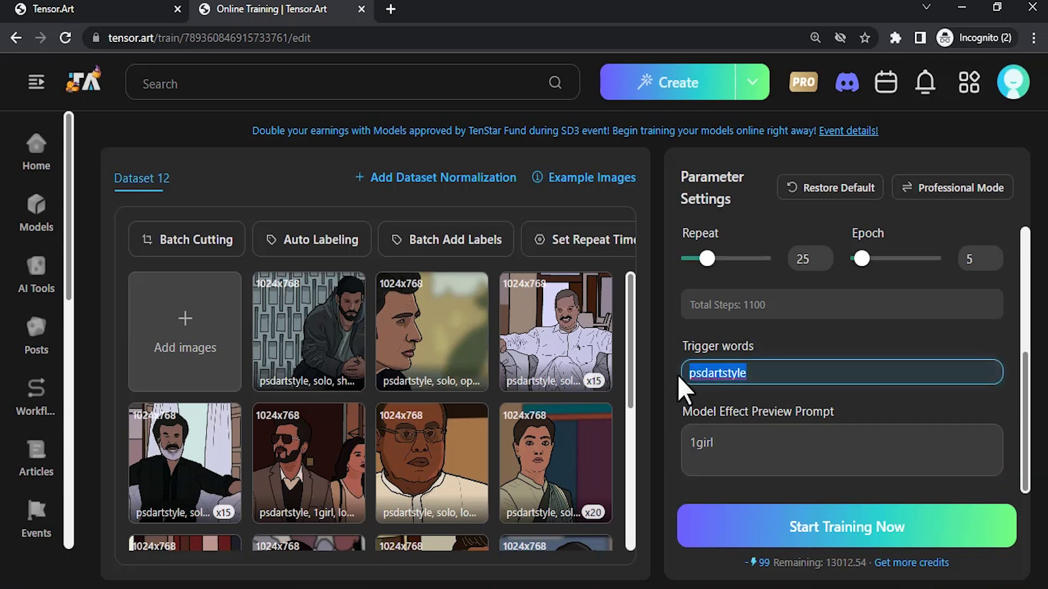
double_click(748, 440)
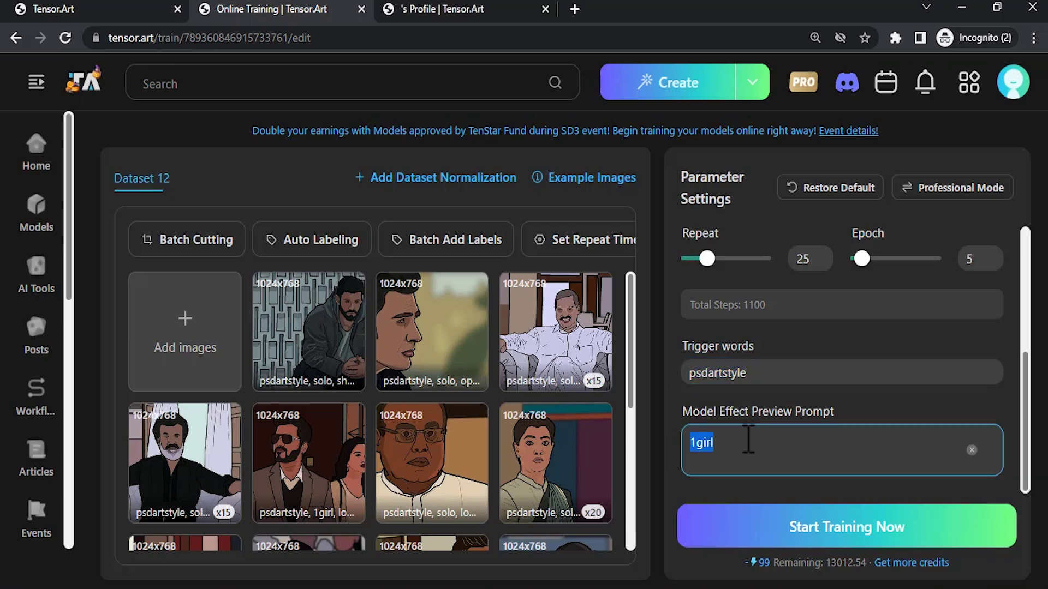
key("ctrl+v")
scroll(731, 420, "up", 2)
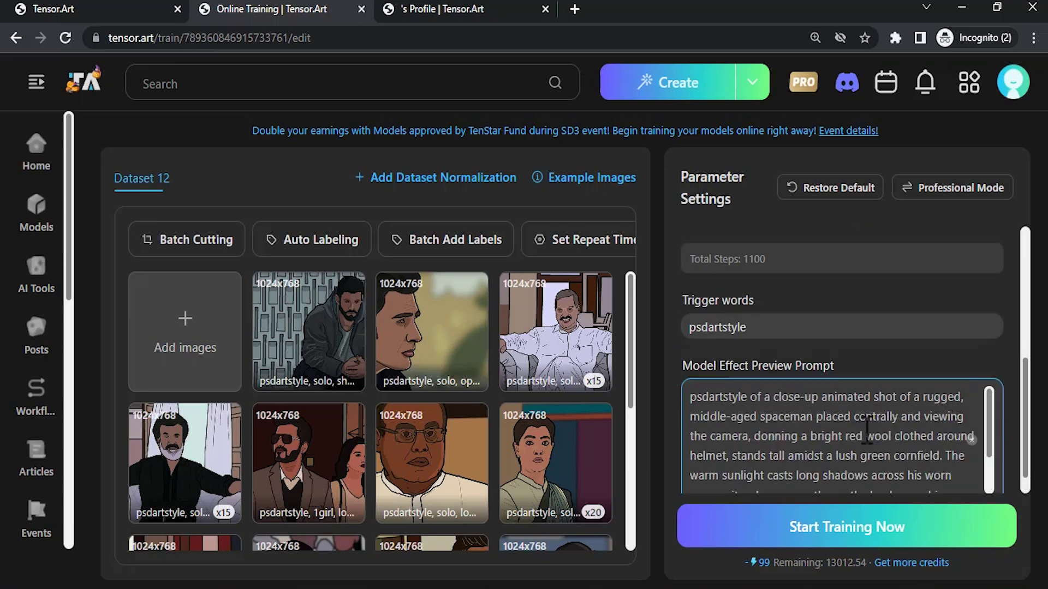
scroll(788, 423, "down", 3)
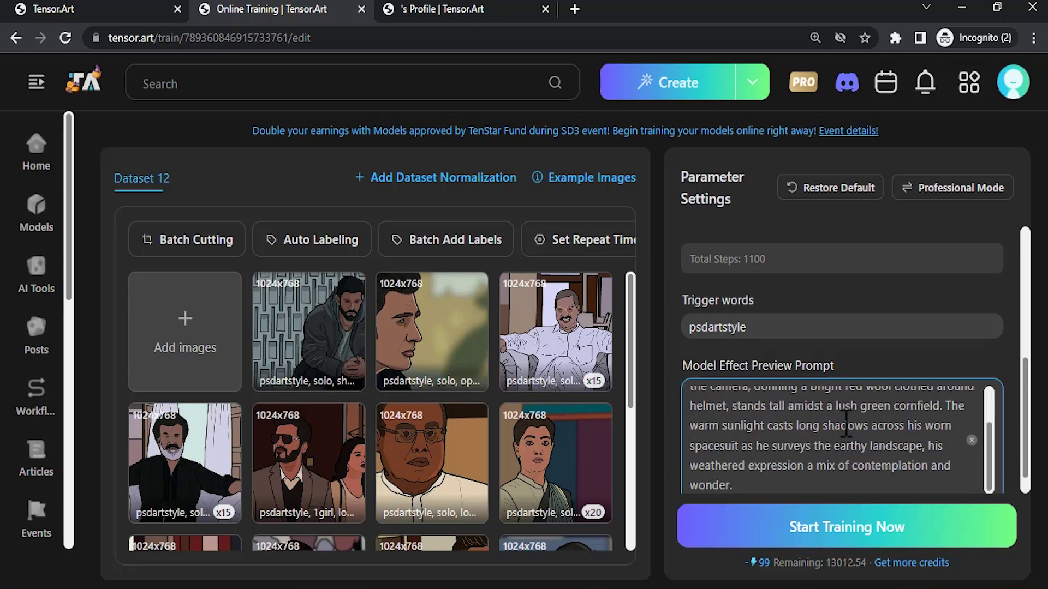
left_click(839, 526)
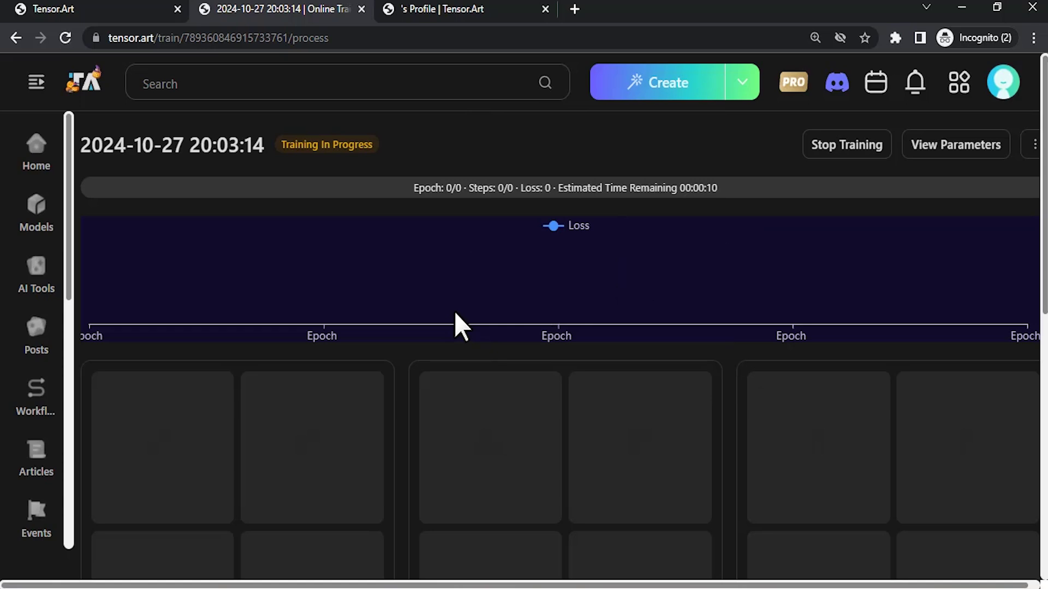
Preview the Epoch 1 and Epoch 2 spaceman sample images enlarged
mouse_move(1006, 89)
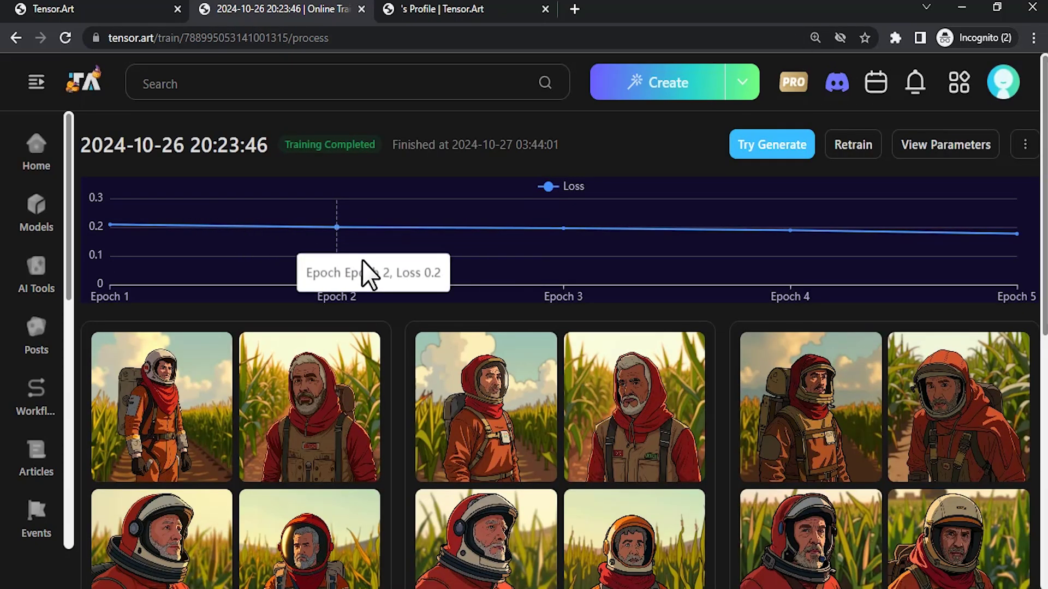
scroll(362, 273, "down", 2)
scroll(379, 304, "up", 2)
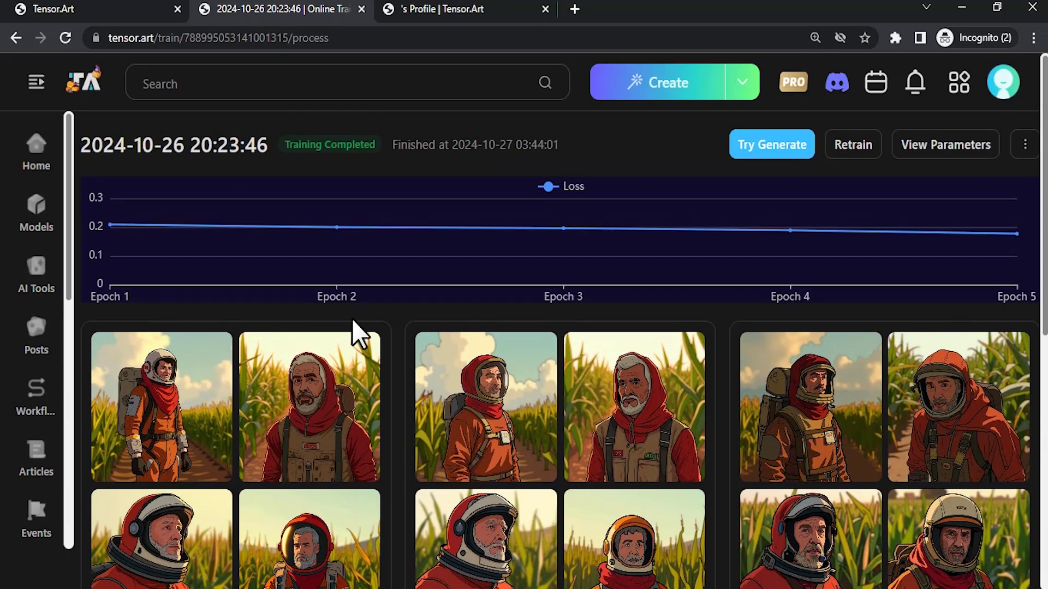
scroll(502, 376, "down", 3)
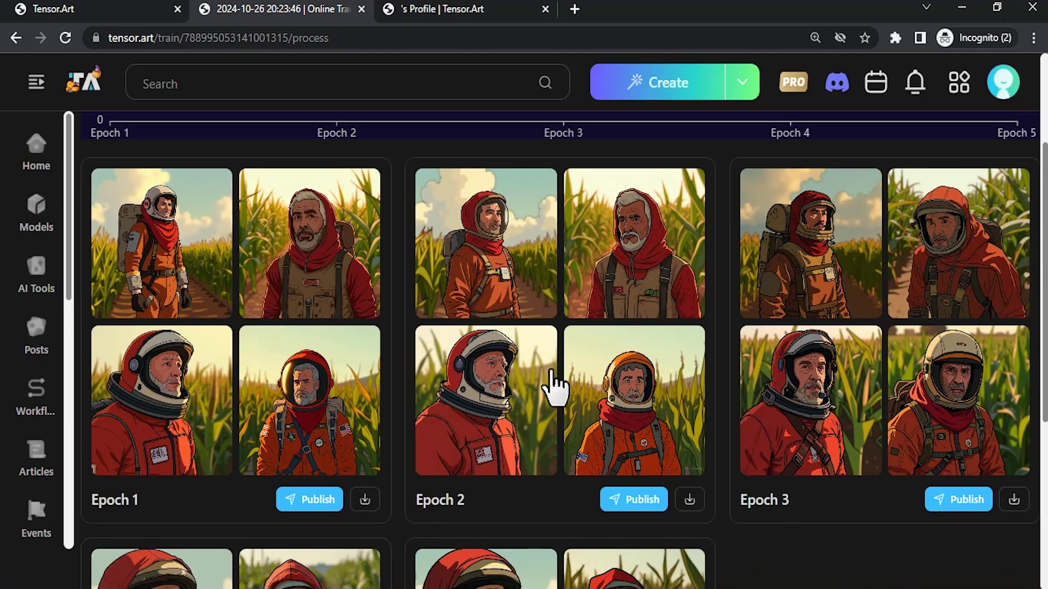
scroll(386, 277, "down", 1)
scroll(203, 323, "up", 2)
left_click(203, 322)
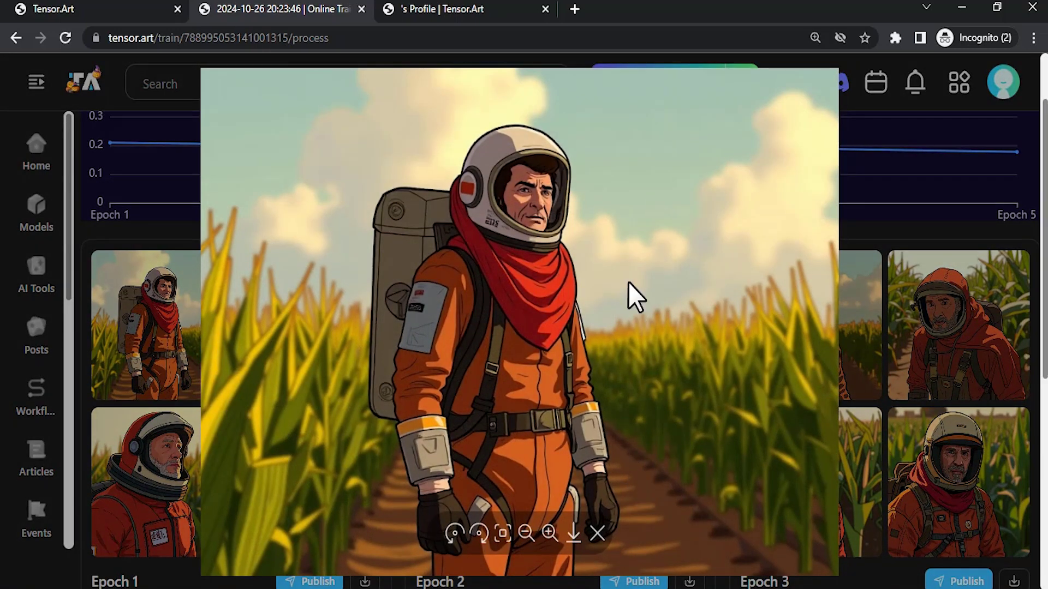
left_click(944, 195)
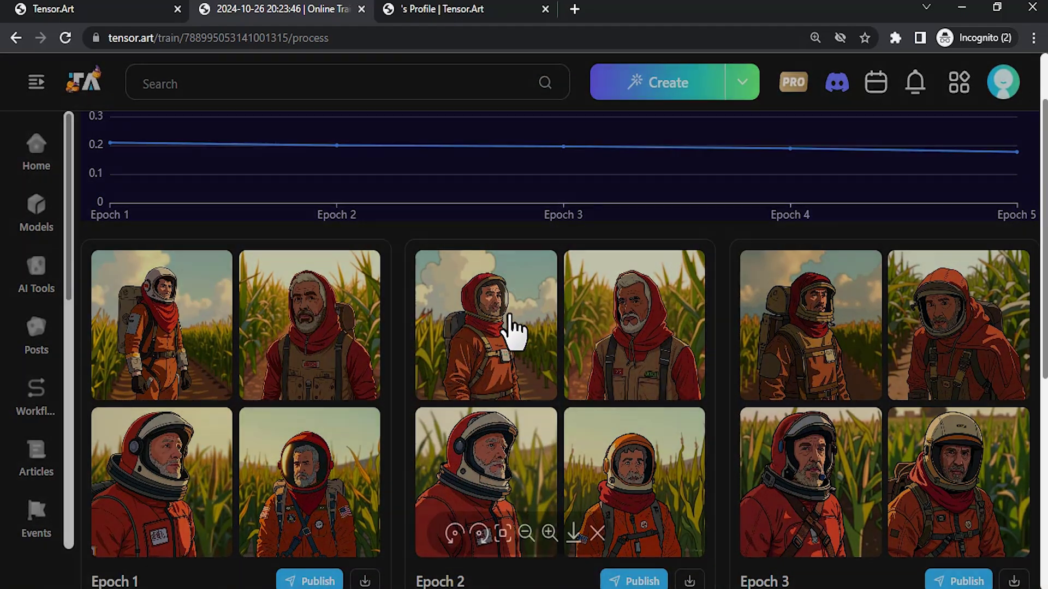
left_click(513, 327)
key("Escape")
Inspect three Epoch 4 samples, including the bearded and orange-suit astronauts
scroll(596, 390, "down", 5)
scroll(683, 316, "up", 4)
scroll(796, 339, "down", 1)
scroll(510, 412, "down", 5)
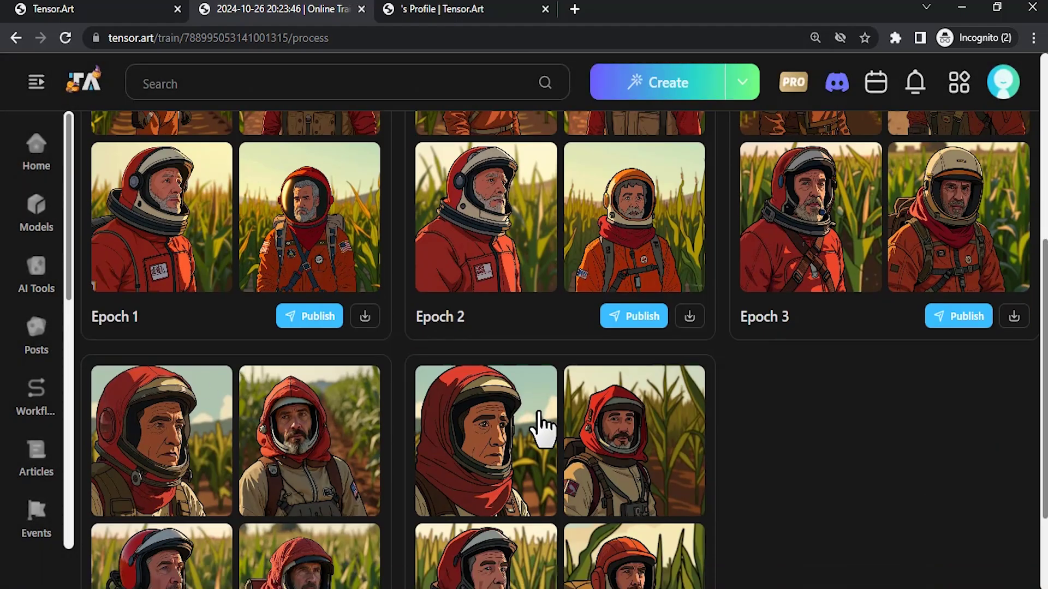
scroll(678, 334, "up", 4)
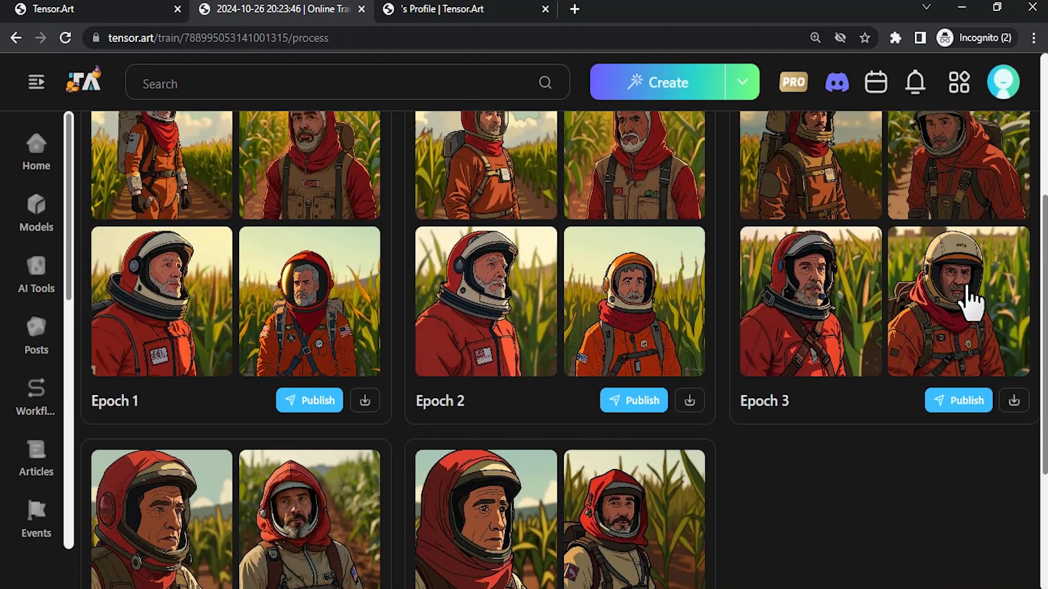
scroll(326, 325, "down", 4)
left_click(343, 299)
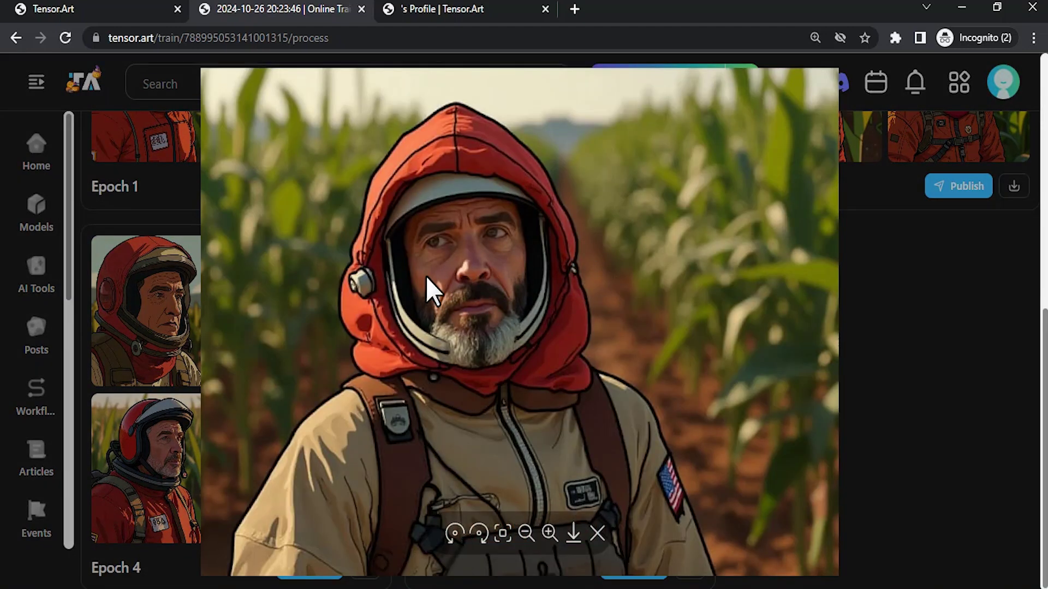
left_click(951, 287)
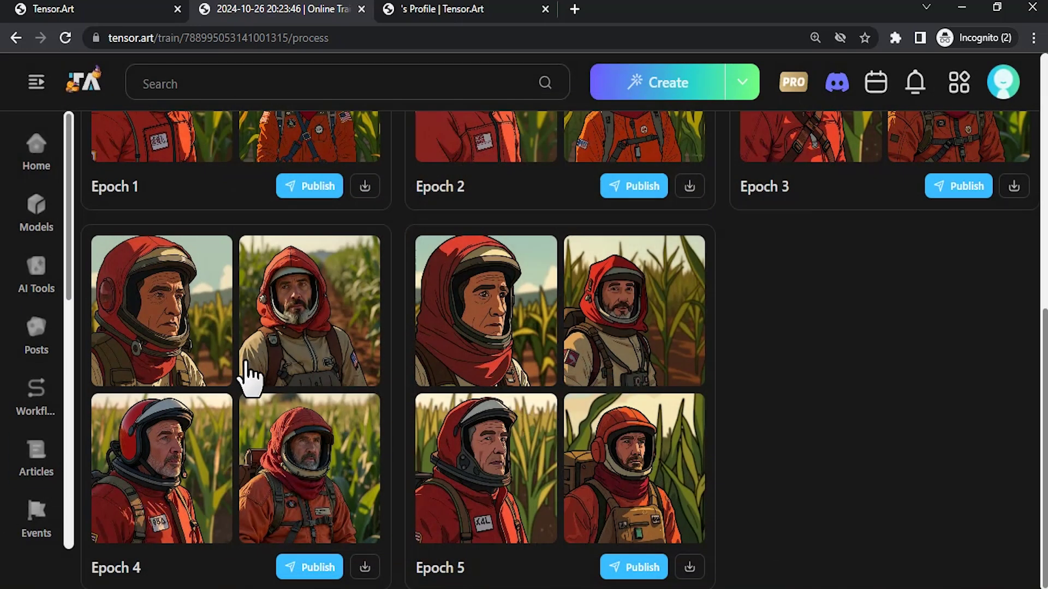
left_click(312, 315)
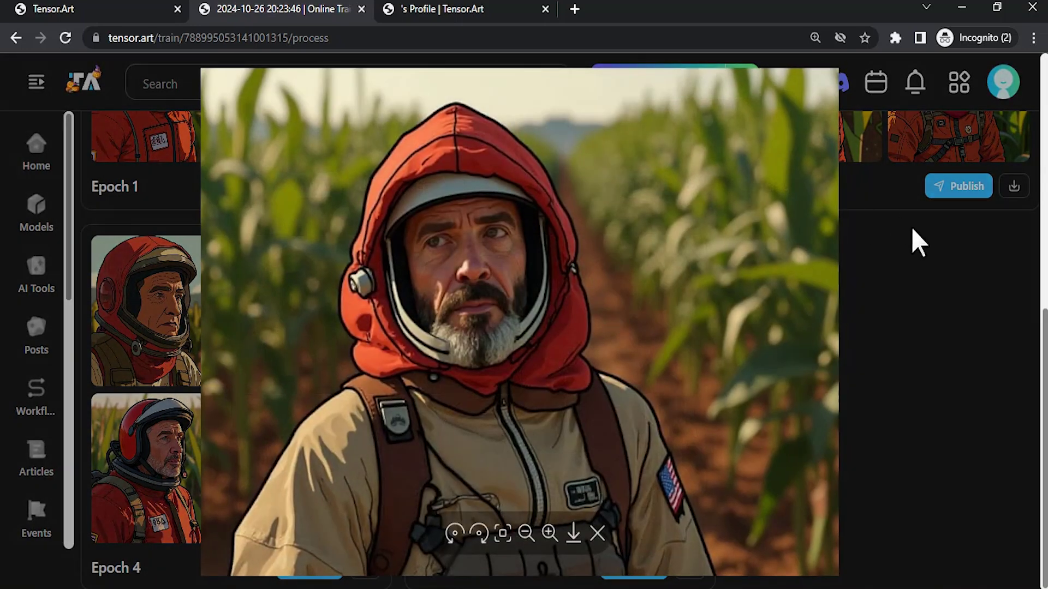
left_click(936, 275)
left_click(292, 480)
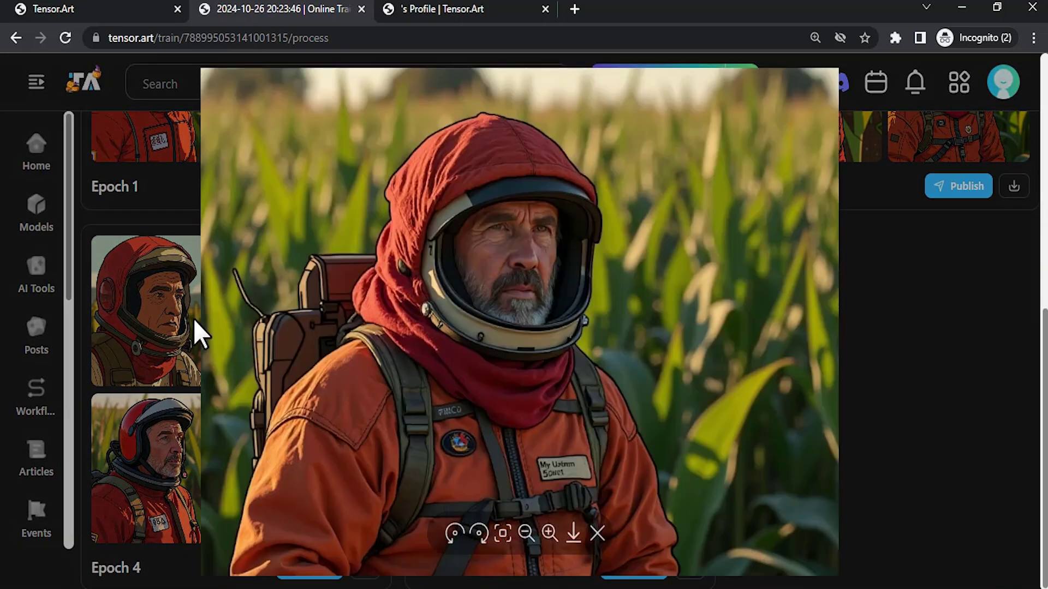
left_click(942, 352)
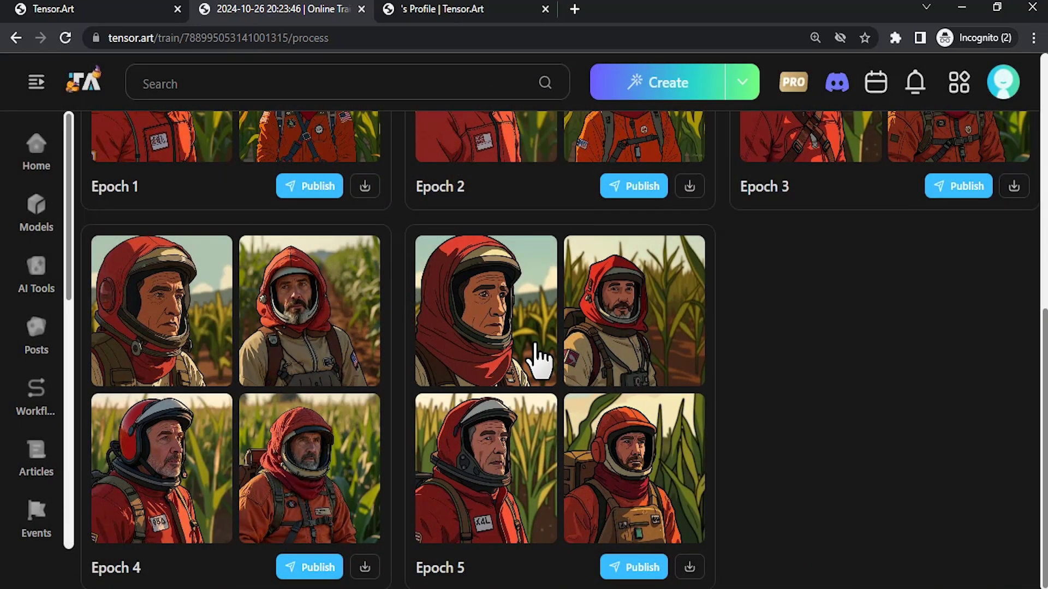
Step through the enlarged Epoch 5 sample images
left_click(636, 328)
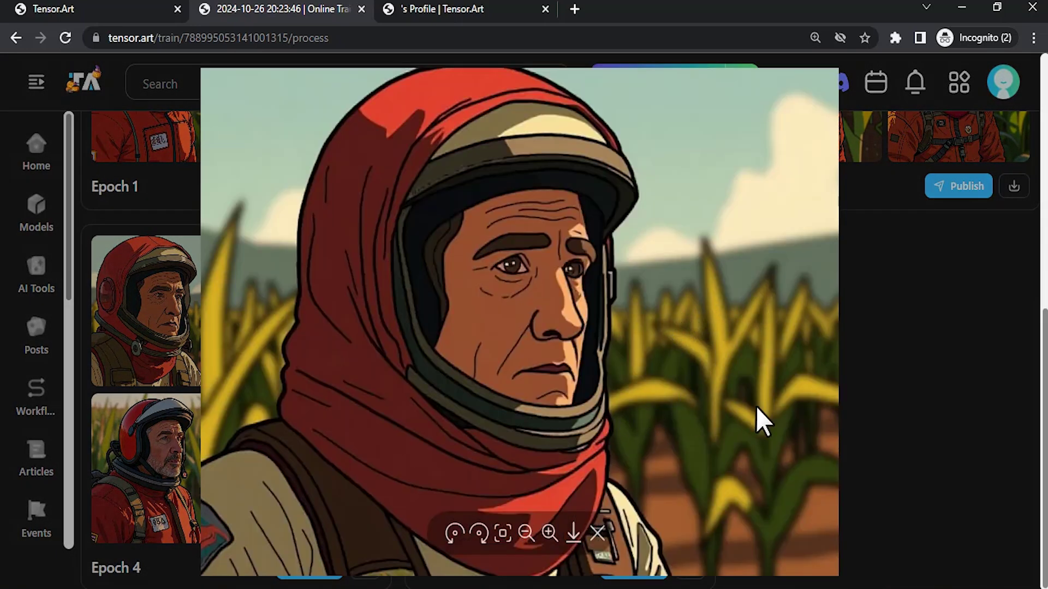
key("Right")
key("Right")
key("Right")
key("Escape")
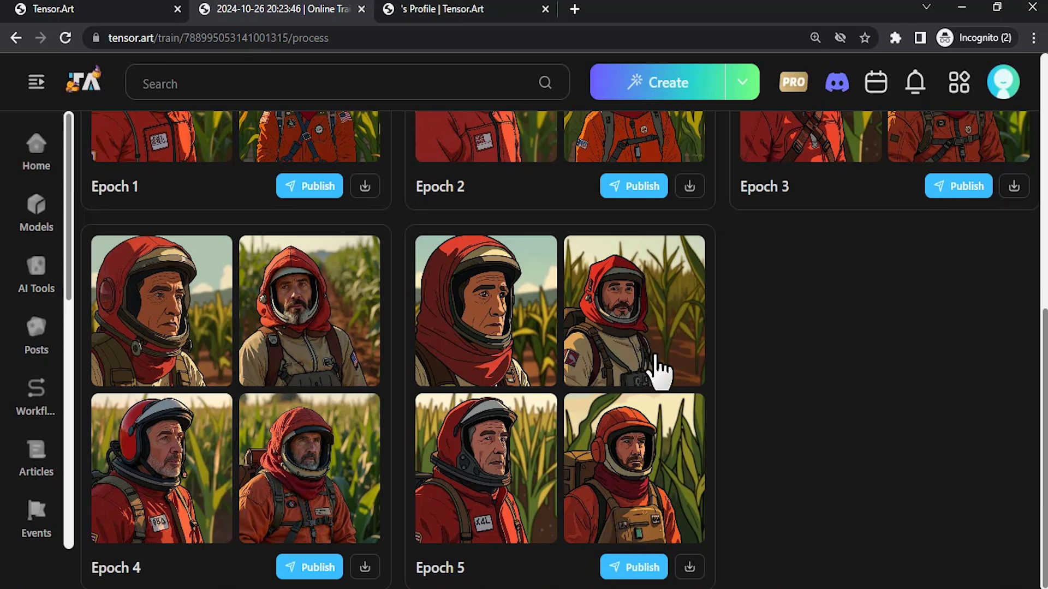
Publish Epoch 5 into the existing Rotoscope Animation project after abandoning a new-project form
left_click(644, 568)
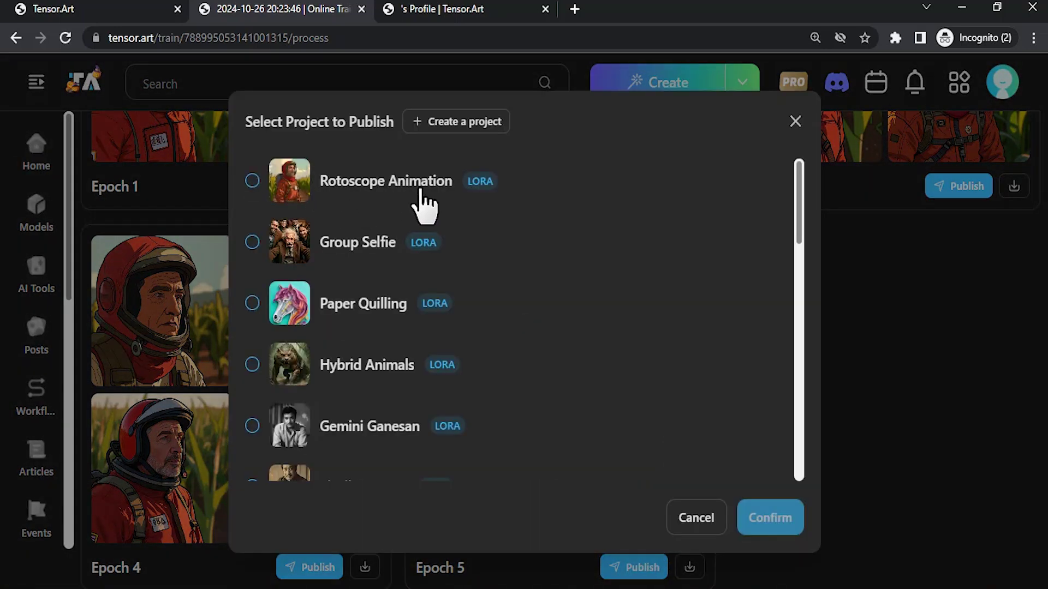
left_click(455, 123)
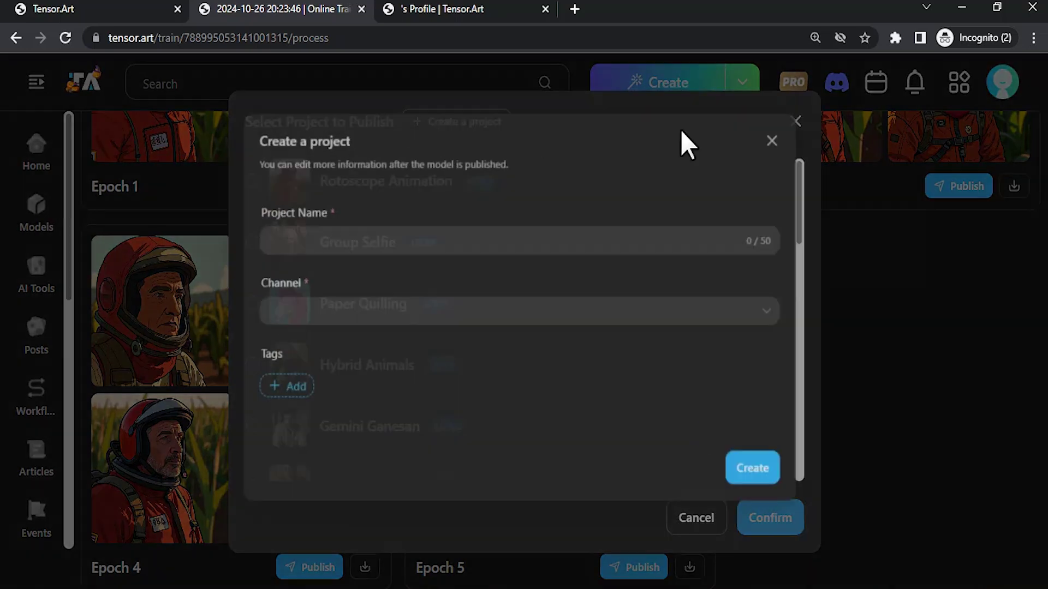
left_click(394, 251)
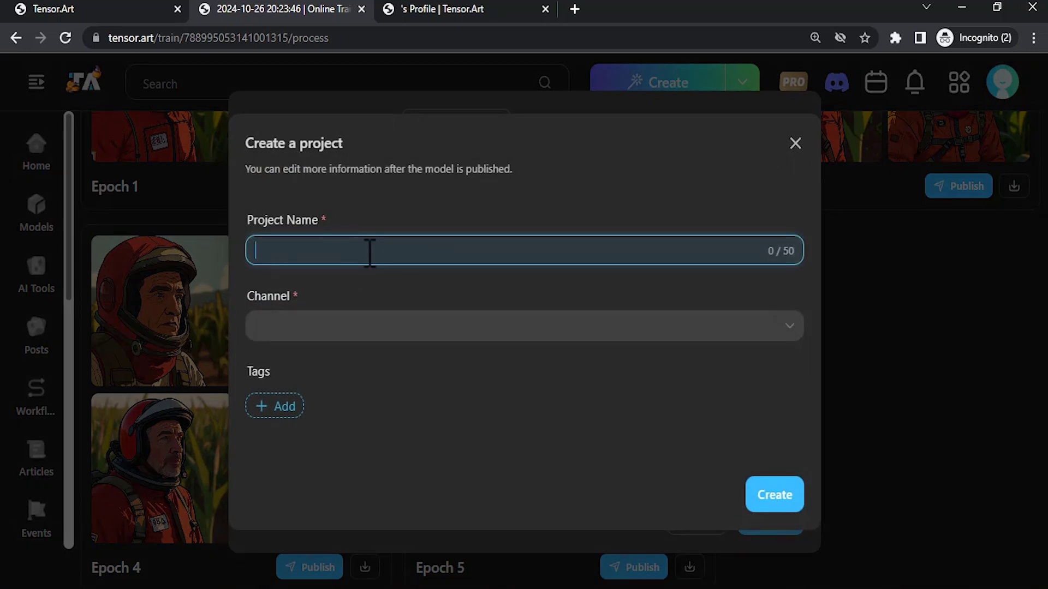
left_click(358, 326)
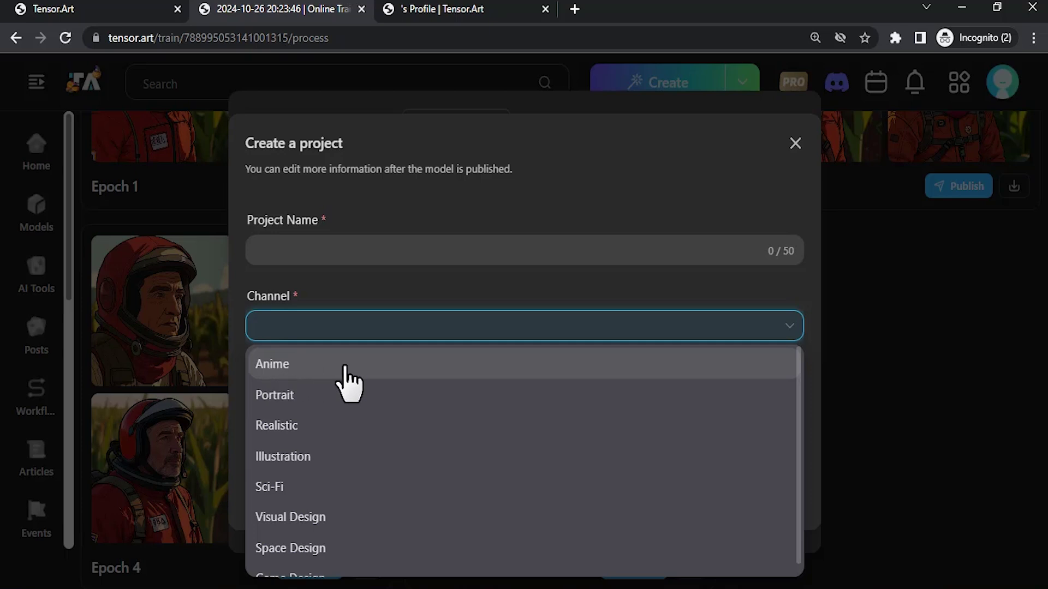
left_click(322, 413)
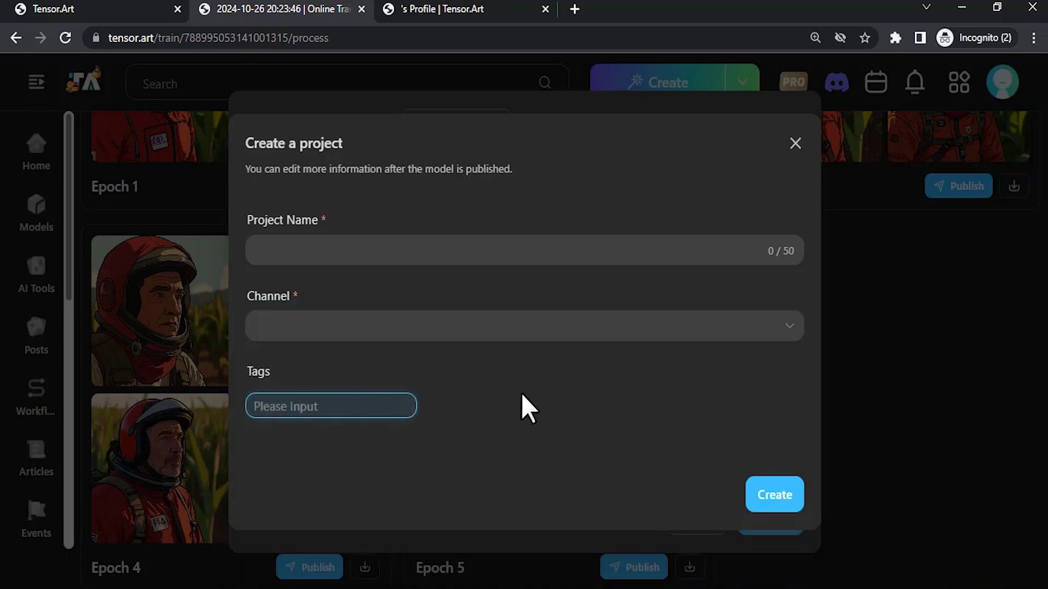
key("Escape")
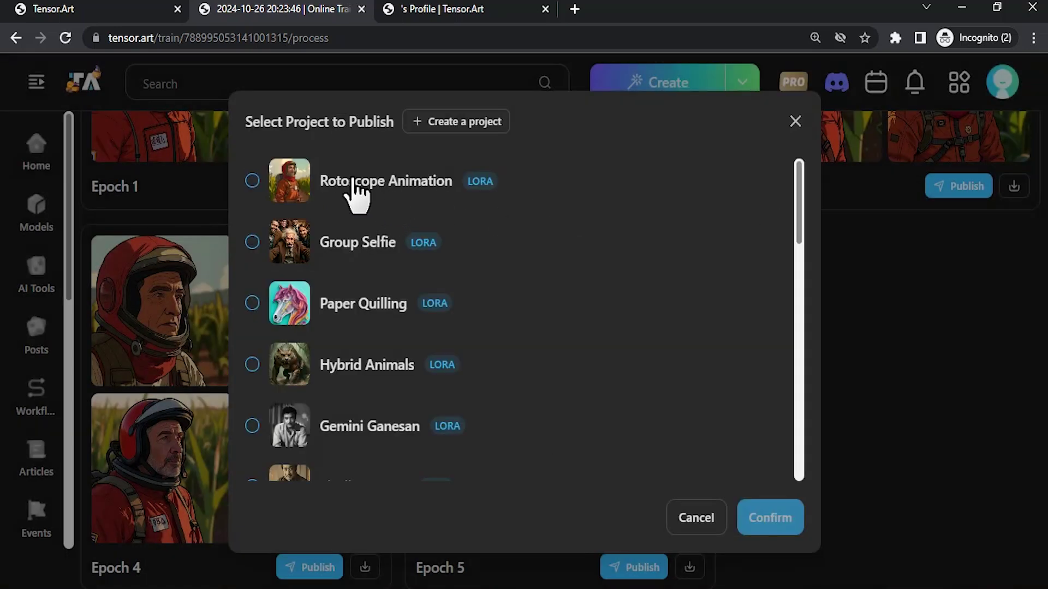
left_click(253, 181)
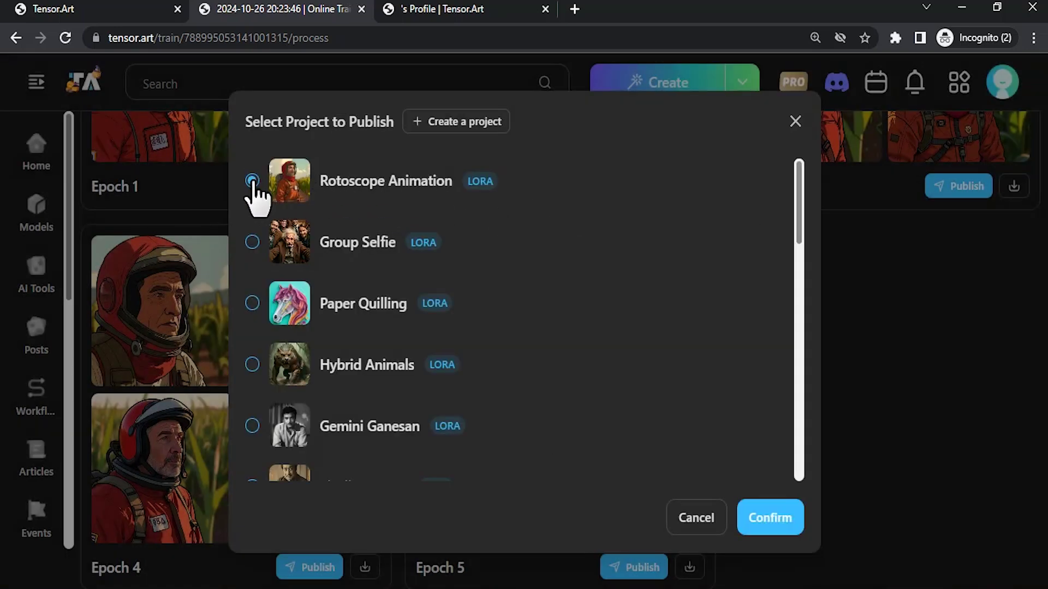
left_click(773, 519)
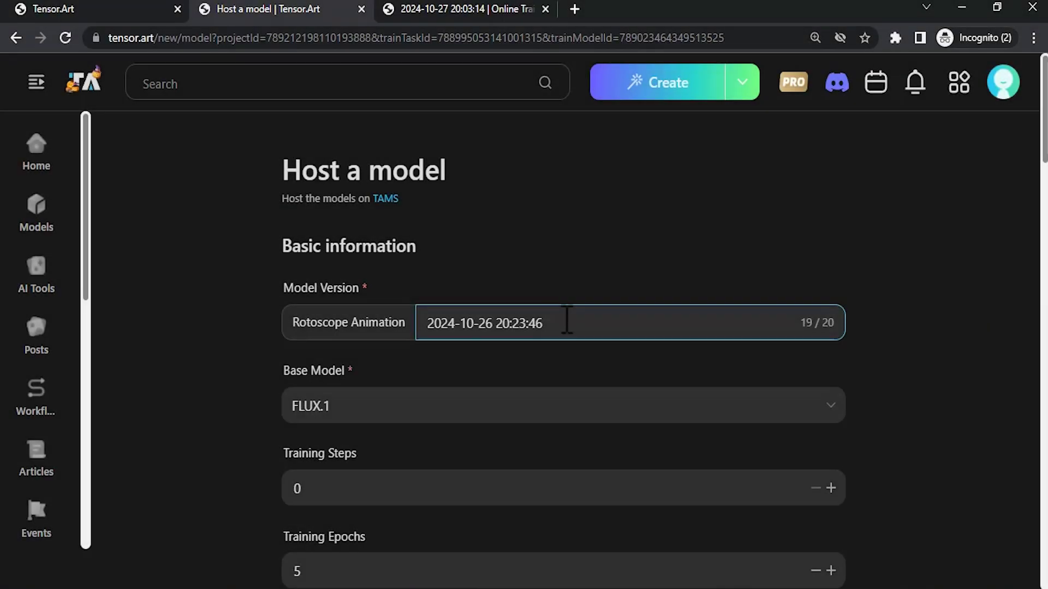
Rename the model version to E5 and enter 1100 as the training steps
left_click_drag(567, 319, 421, 322)
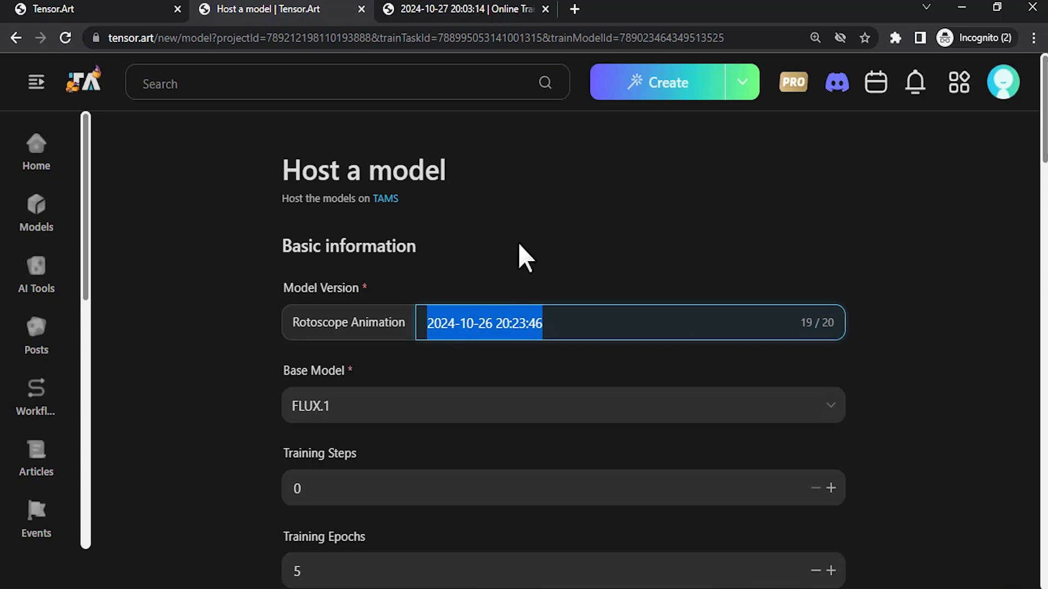
type("E5")
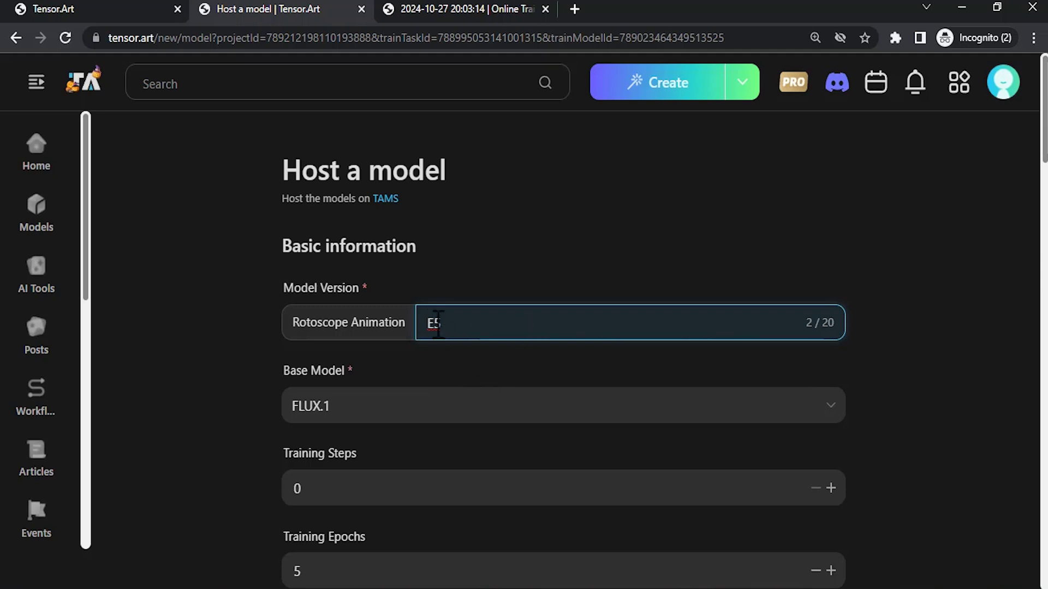
scroll(828, 428, "down", 1)
left_click(655, 405)
type("11")
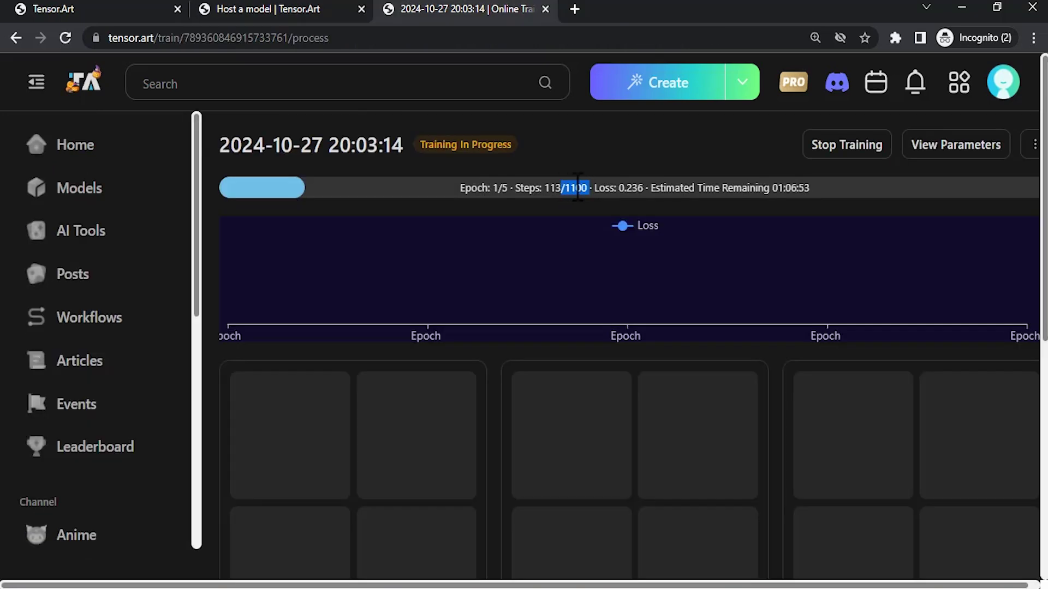
Add 'cartoon' as a second trigger word beside psdartstyle
left_click(304, 9)
scroll(358, 464, "down", 1)
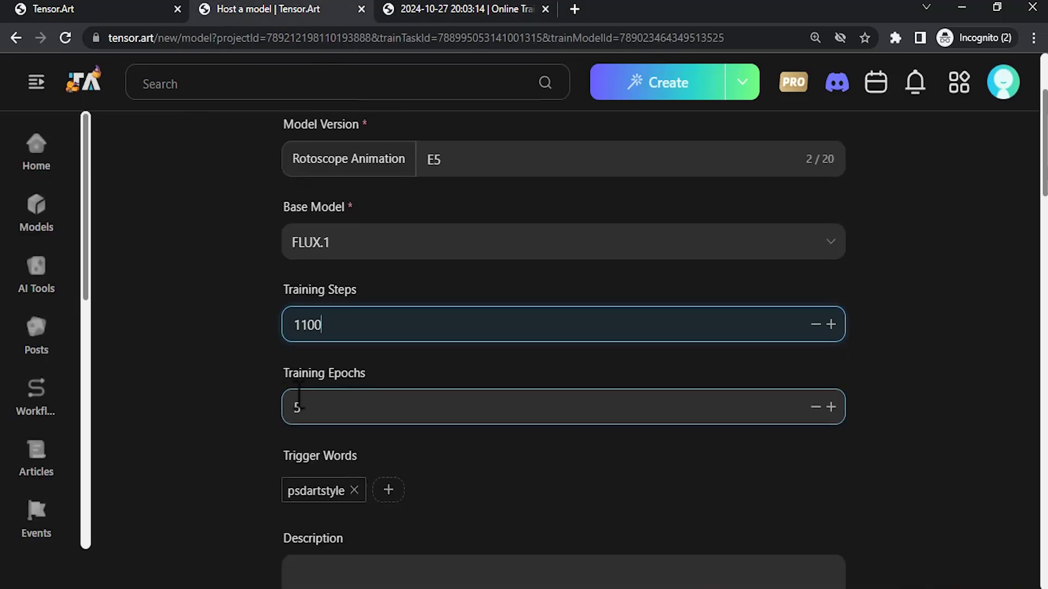
scroll(472, 273, "up", 3)
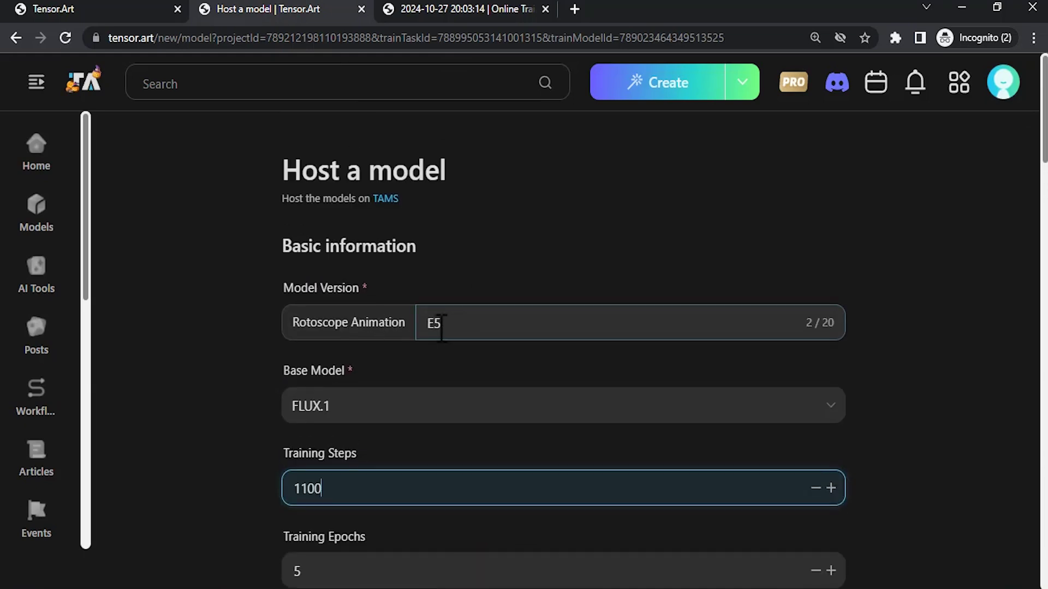
scroll(624, 358, "down", 3)
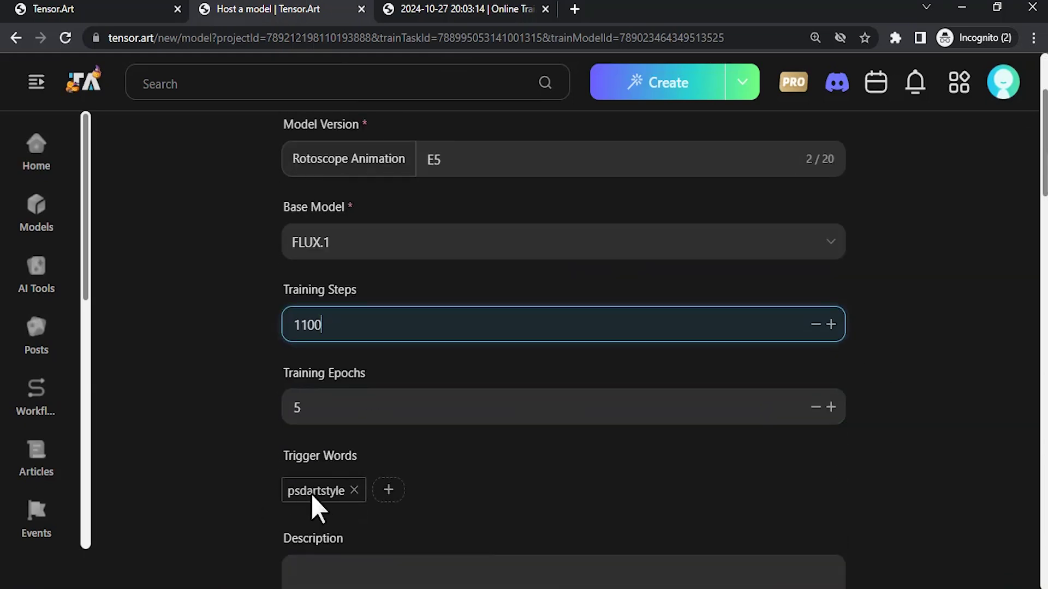
scroll(314, 488, "down", 2)
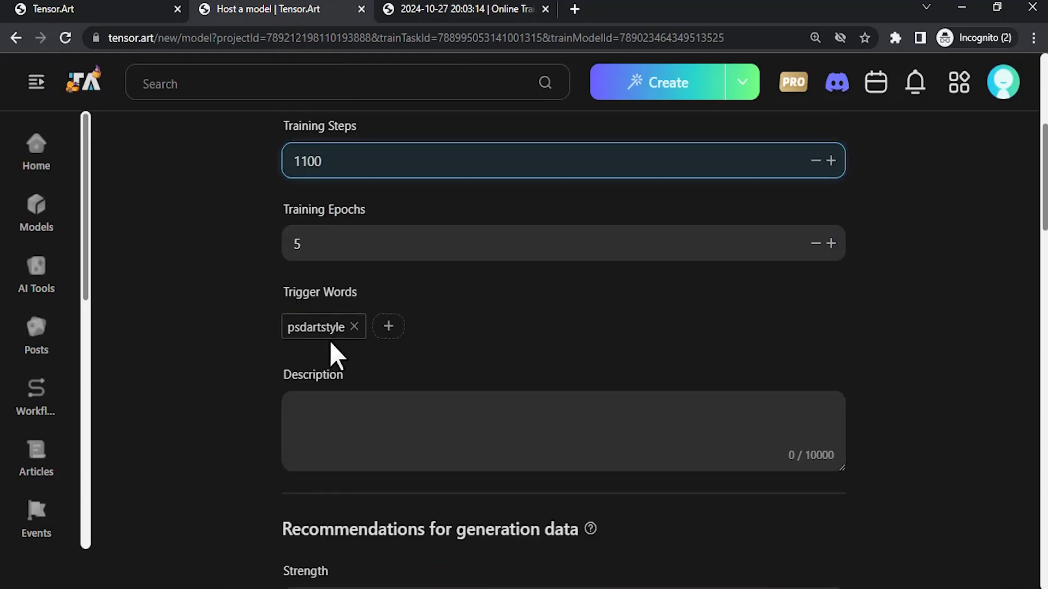
left_click(388, 327)
type("cartoon")
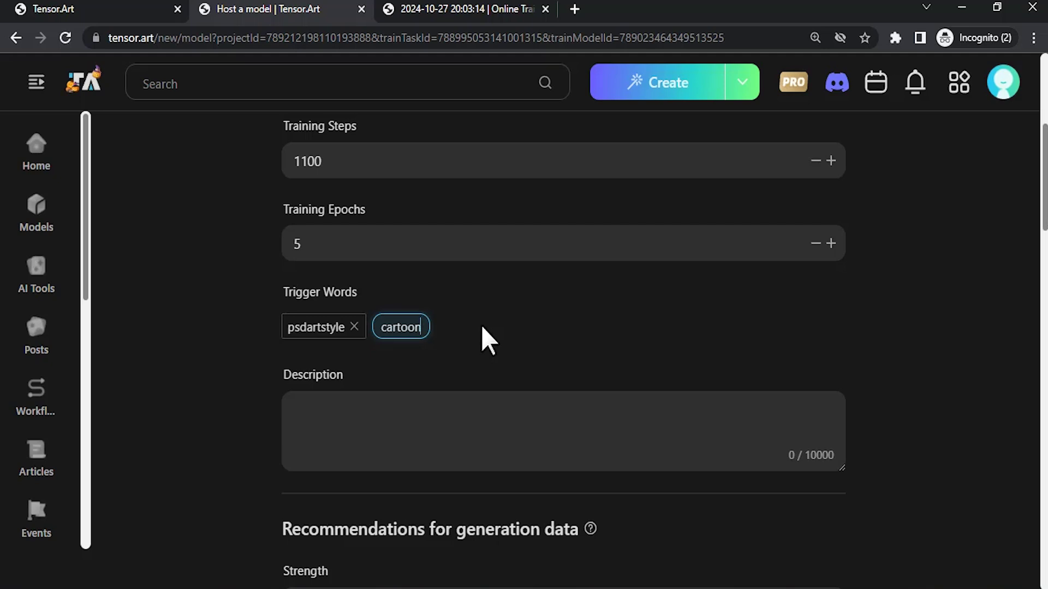
Confirm the cartoon trigger word and raise the recommended strength to 0.8
scroll(482, 328, "down", 3)
left_click(424, 271)
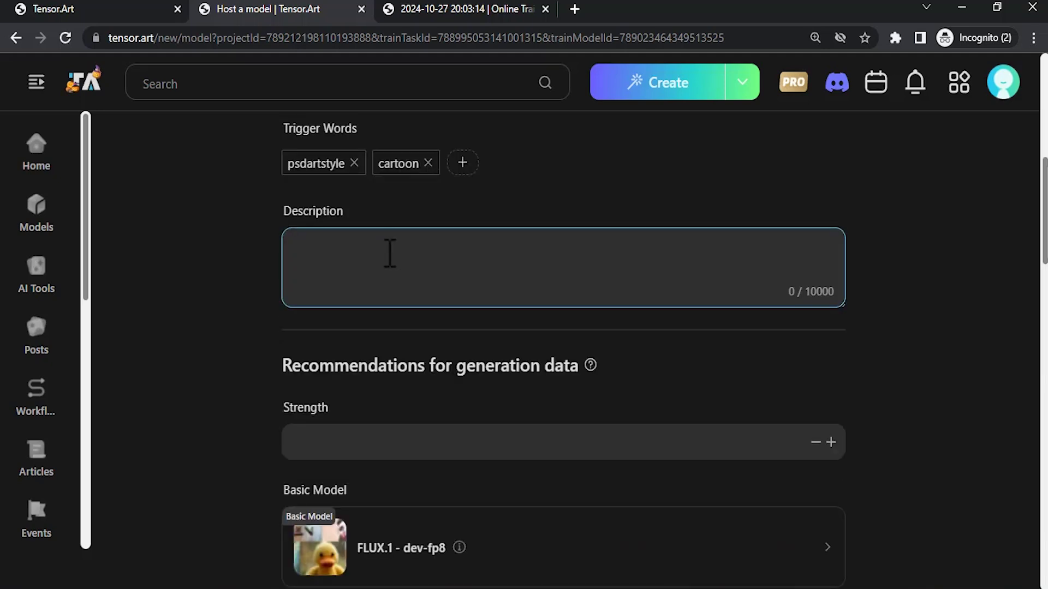
scroll(526, 355, "down", 2)
left_click(830, 361)
left_click(830, 361)
left_click(830, 361)
left_click(830, 361)
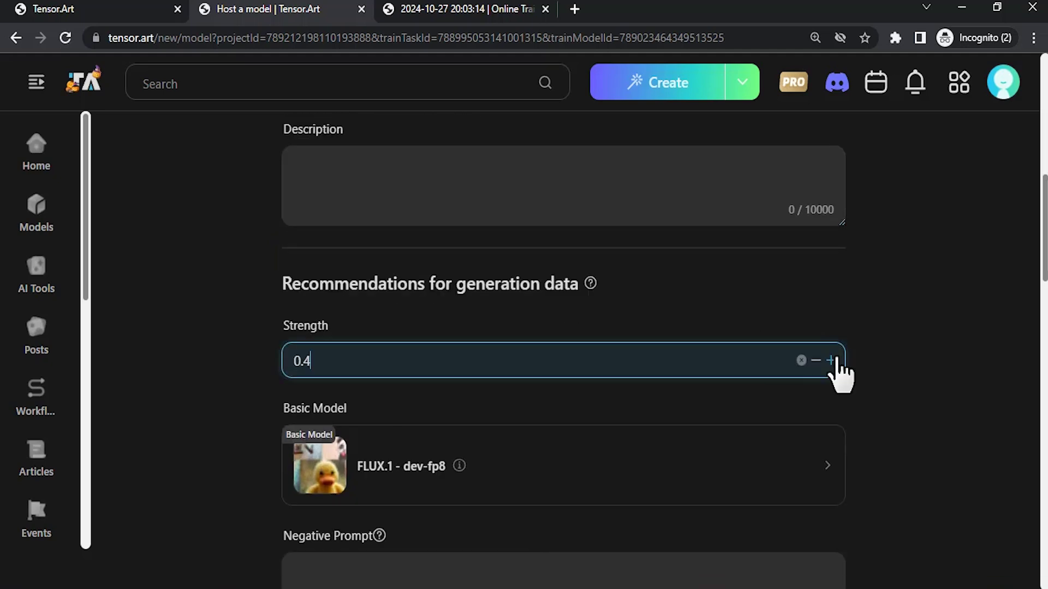
left_click(830, 361)
scroll(533, 320, "down", 3)
scroll(599, 330, "down", 3)
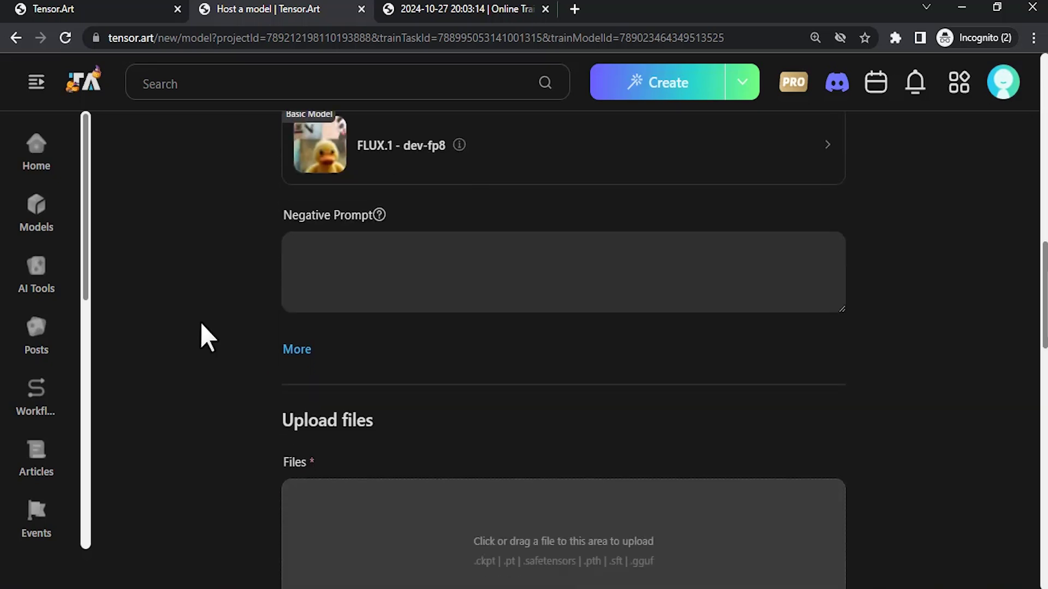
scroll(492, 311, "down", 2)
scroll(490, 300, "up", 3)
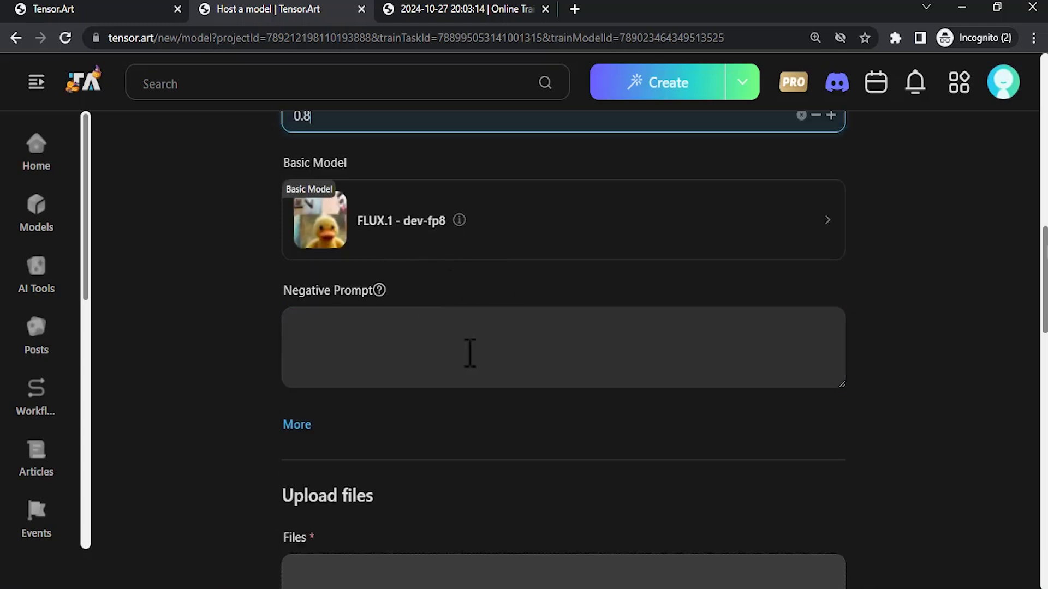
left_click(498, 374)
Review the attached fp16 safetensors file and the four spaceman showcase images
scroll(498, 374, "down", 6)
scroll(645, 329, "down", 2)
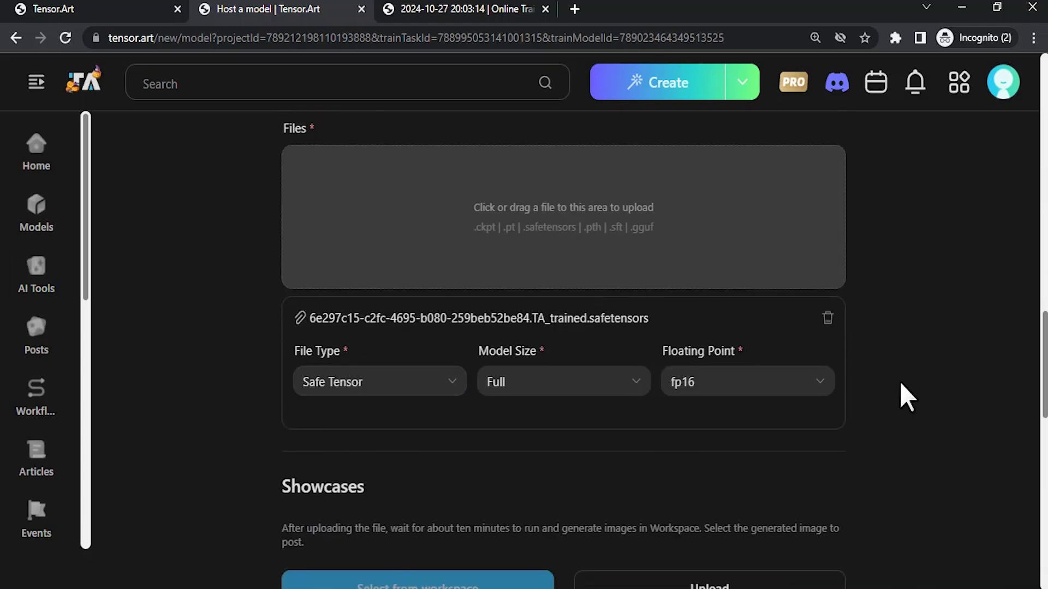
scroll(259, 248, "down", 6)
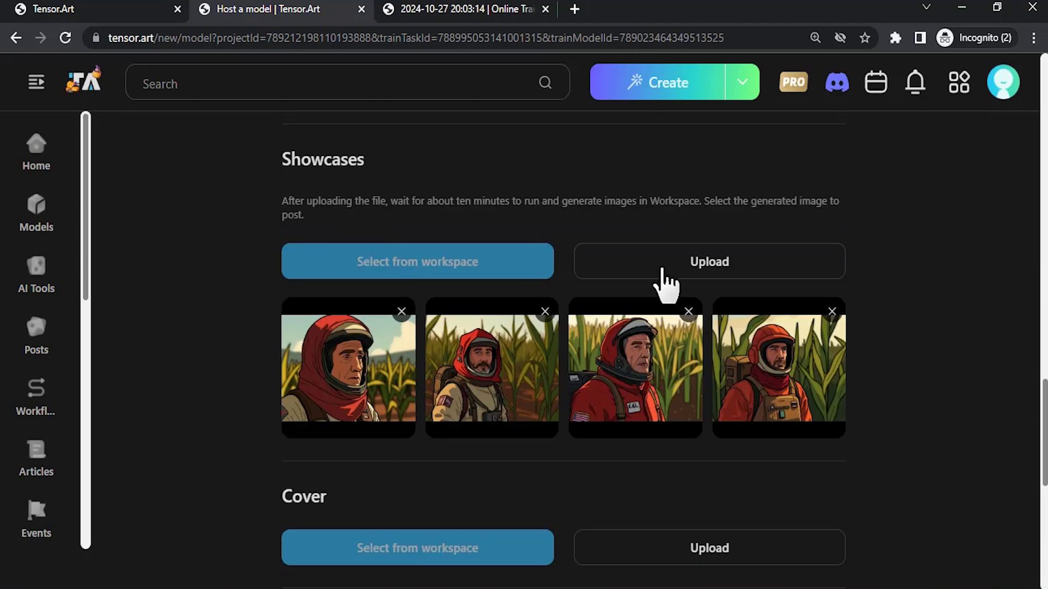
scroll(382, 316, "down", 2)
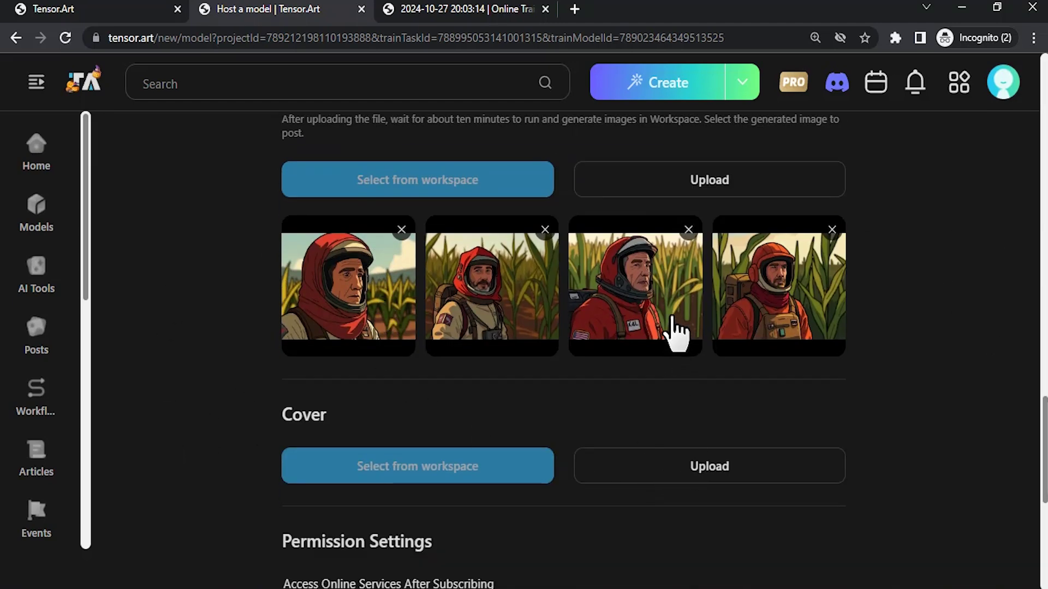
Save the full-size third showcase image, the red-suit astronaut, to disk
left_click(652, 308)
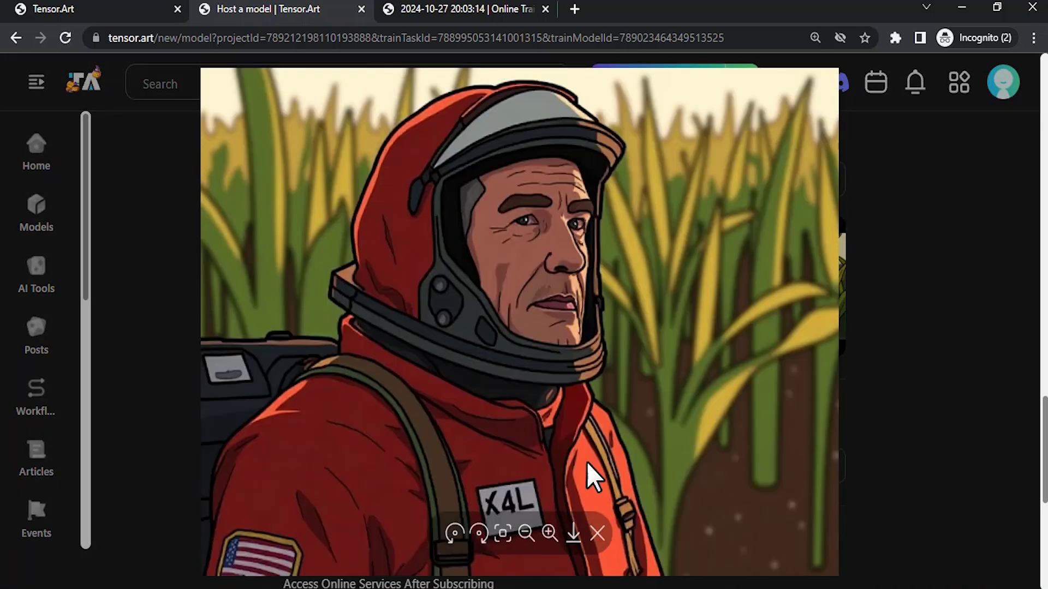
right_click(576, 305)
left_click(645, 318)
left_click(491, 9)
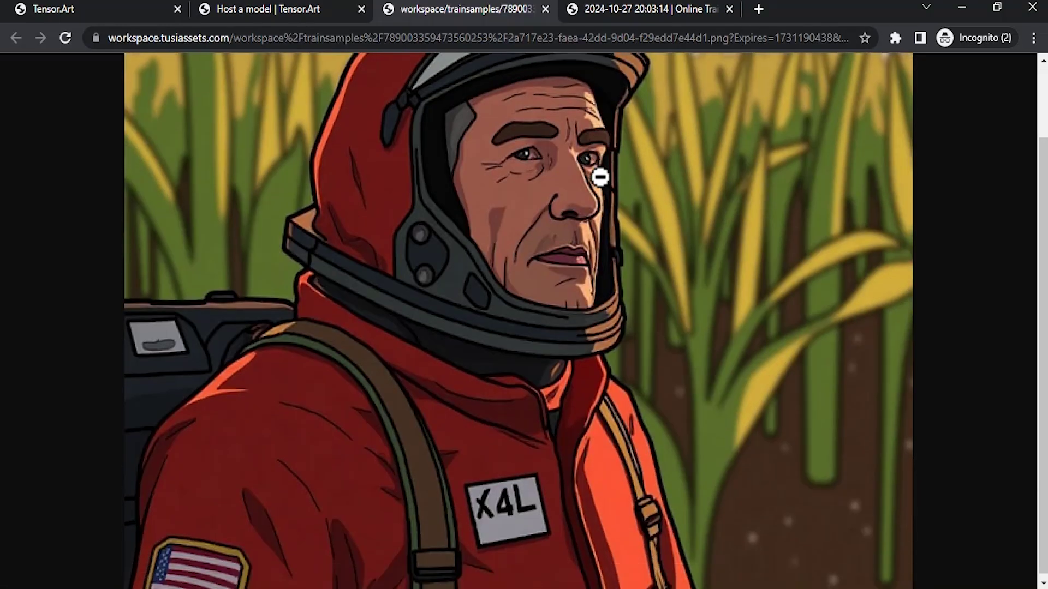
right_click(601, 181)
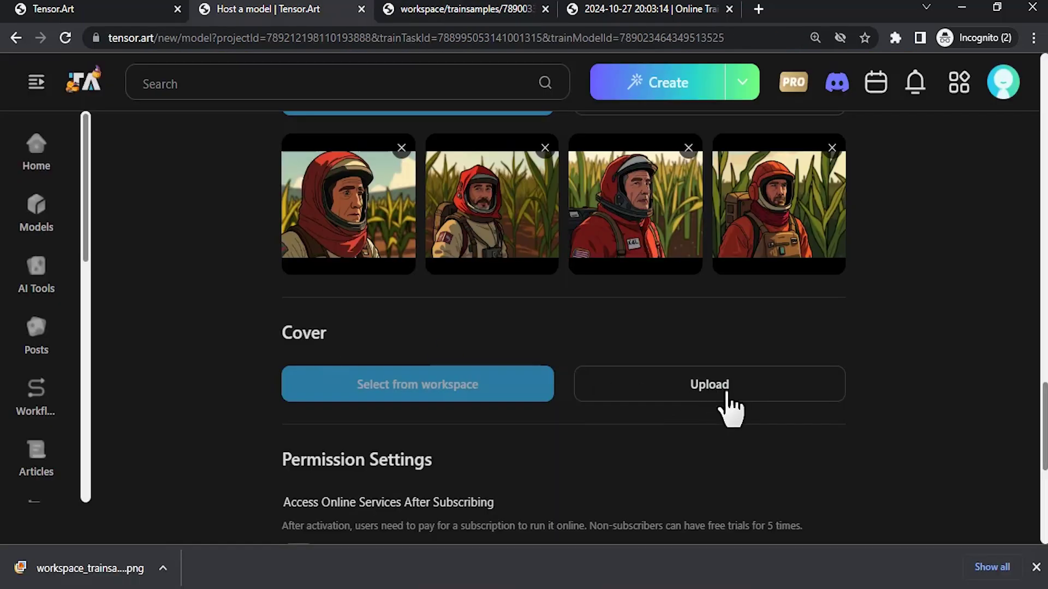
Upload the saved astronaut image as cover with a widened crop
left_click(727, 399)
double_click(277, 234)
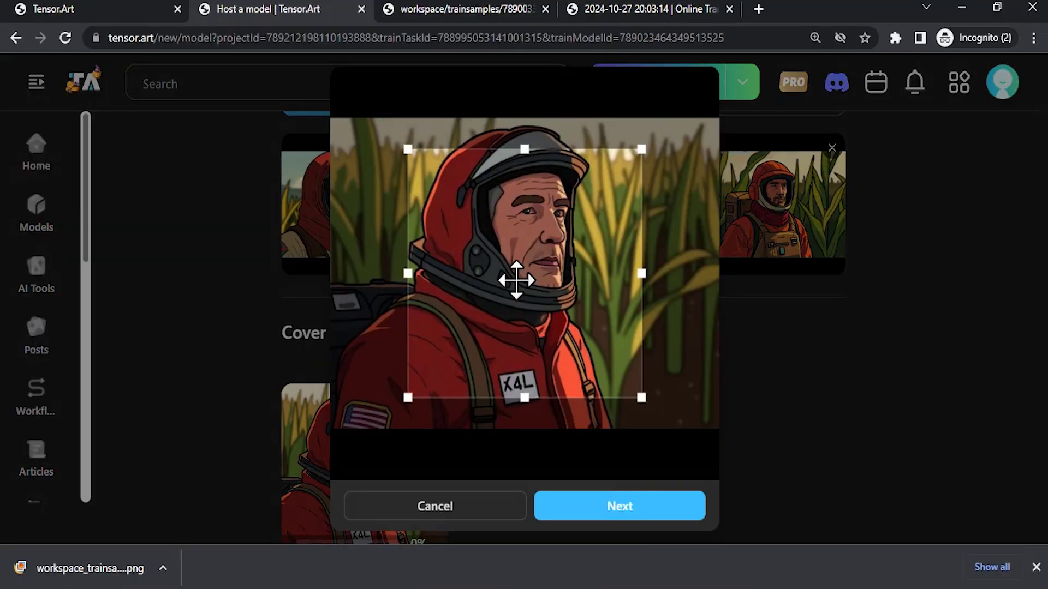
left_click_drag(597, 367, 675, 517)
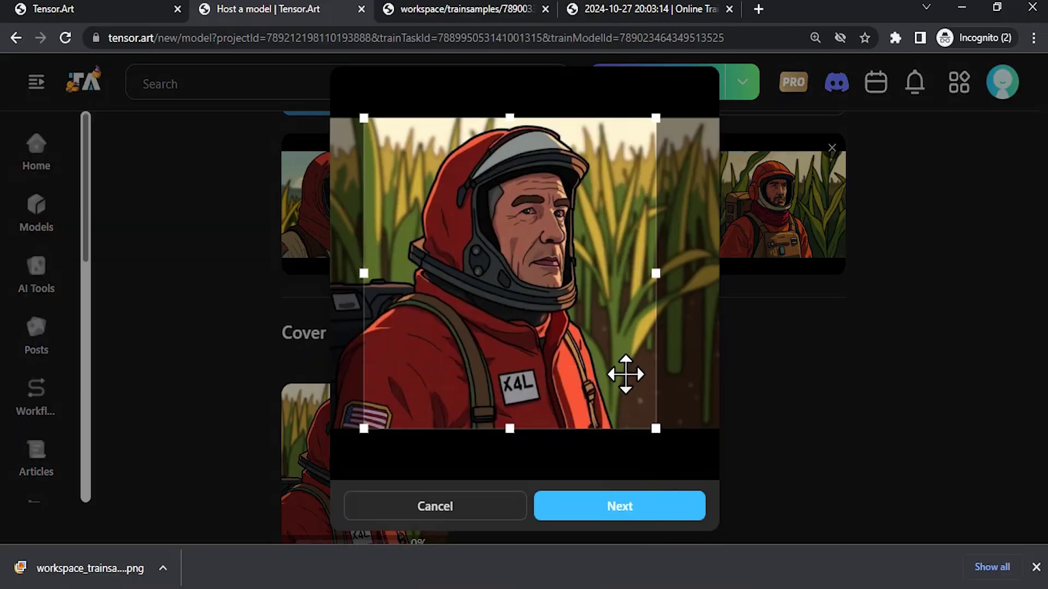
left_click(628, 510)
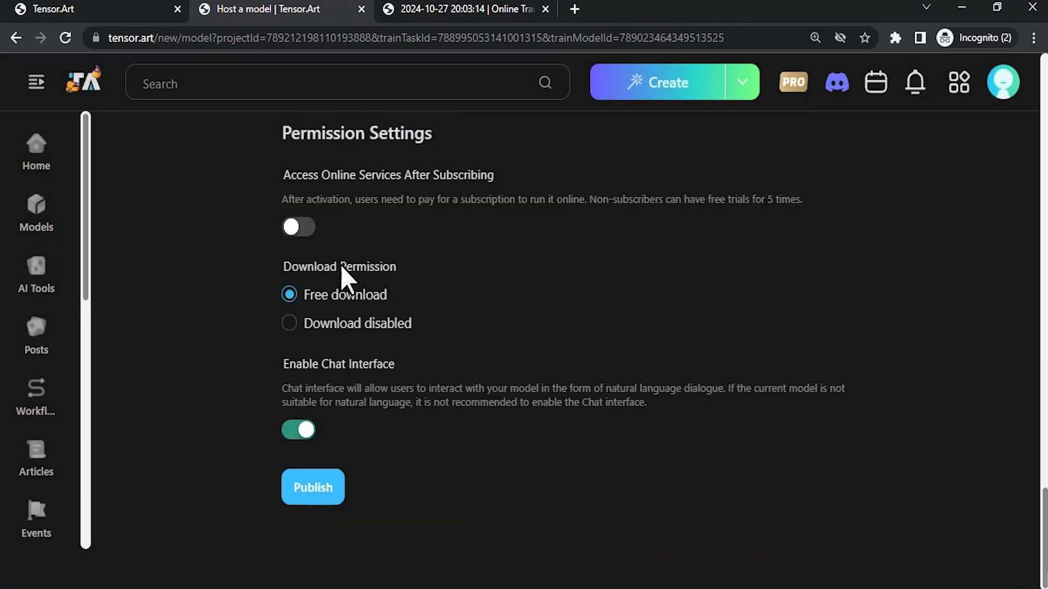
Set Download Permission to Download disabled and publish the E5 version
left_click(351, 326)
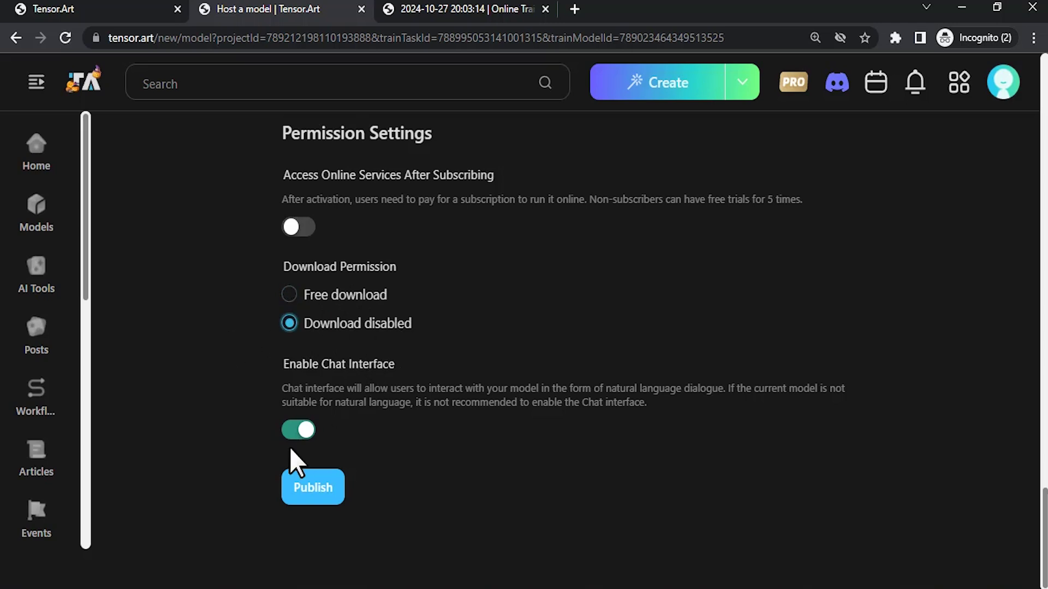
left_click(331, 494)
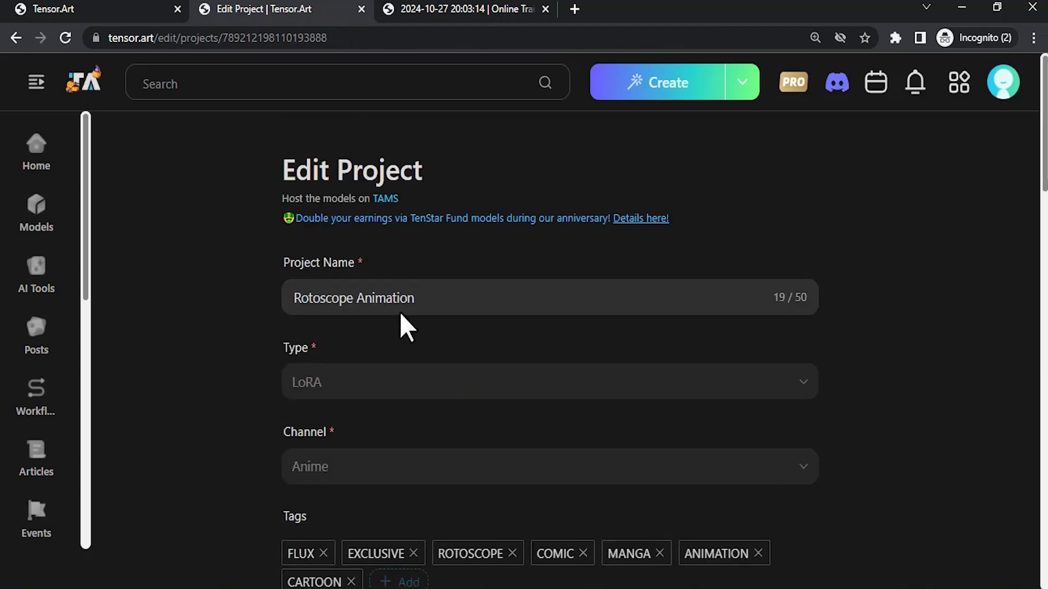
Update the Rotoscope Animation project with its settings left unchanged
scroll(578, 204, "down", 10)
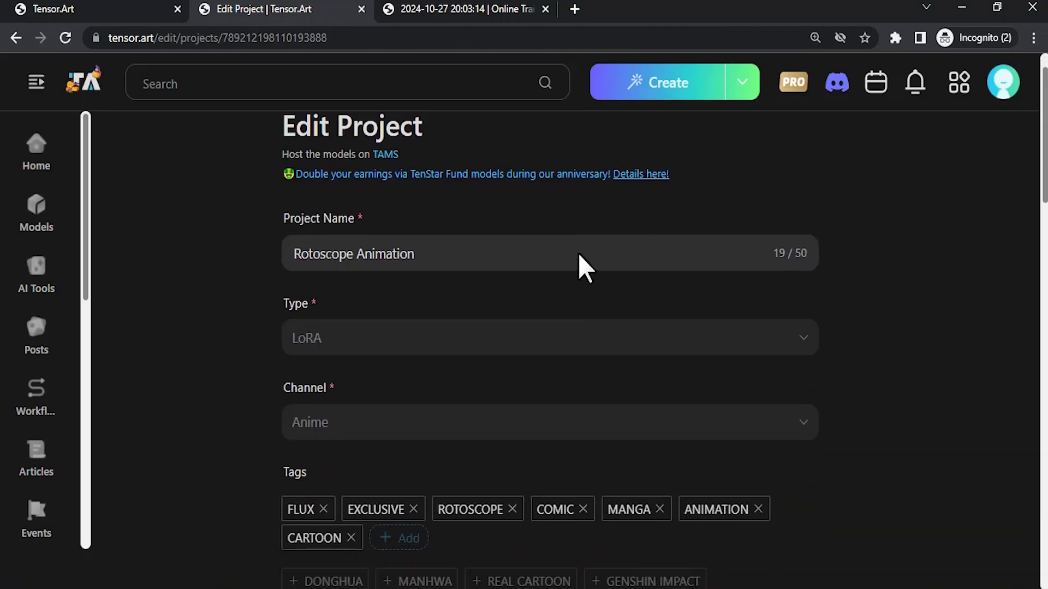
scroll(578, 259, "down", 1)
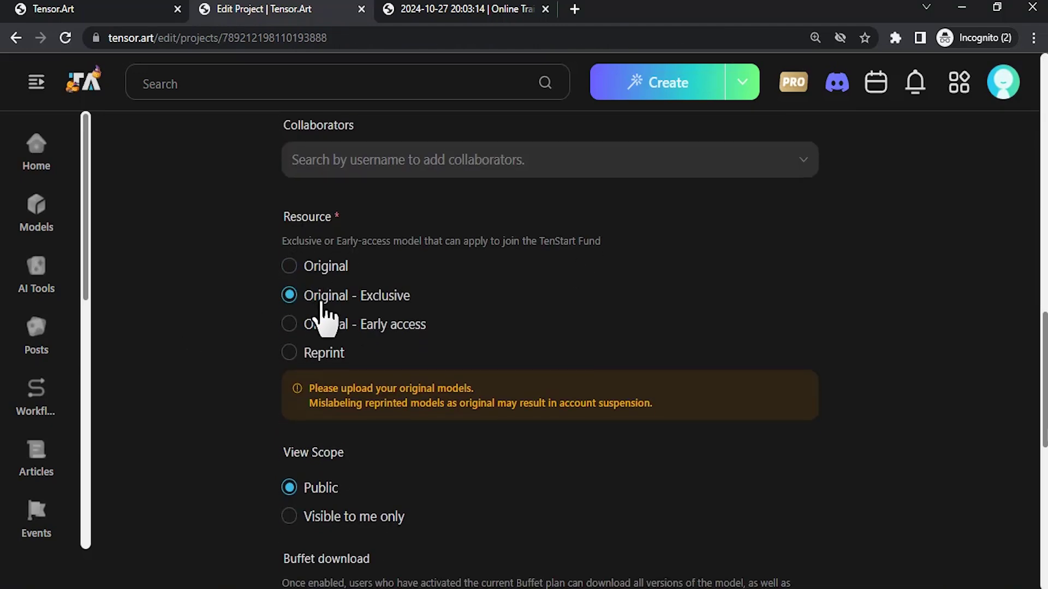
scroll(298, 323, "up", 2)
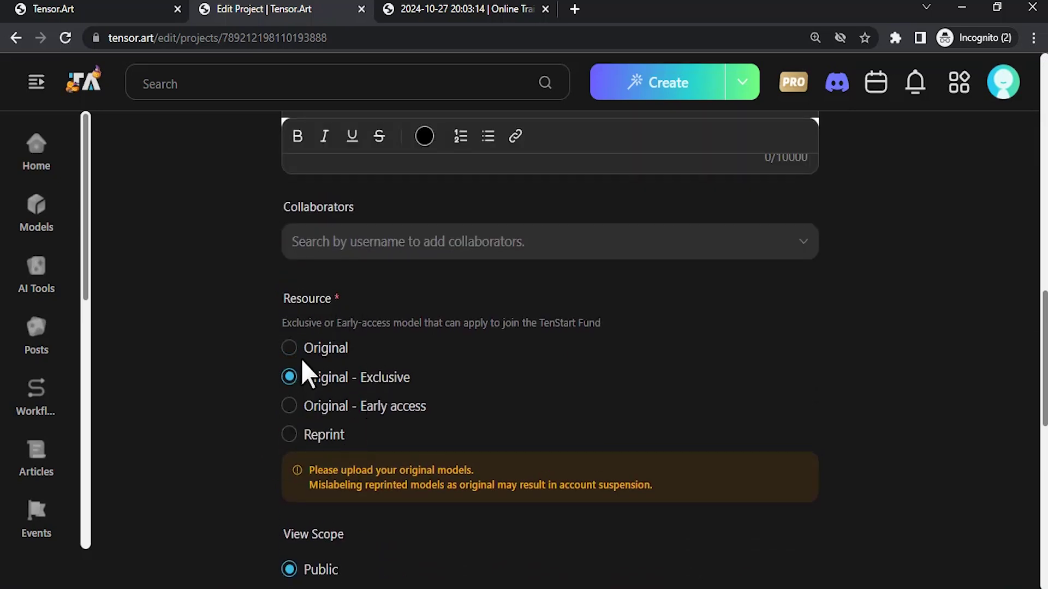
scroll(410, 367, "down", 4)
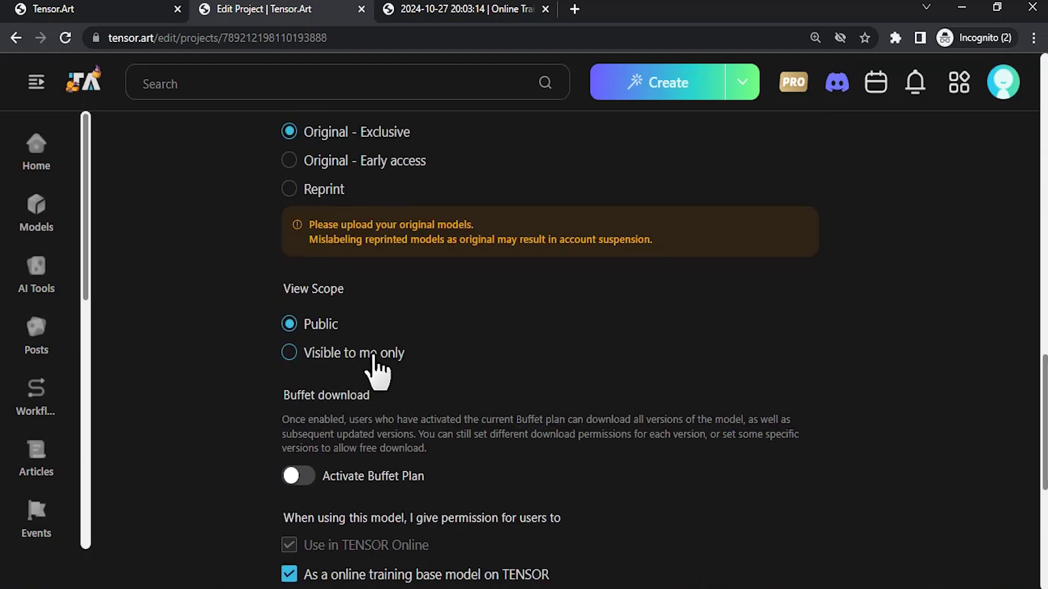
scroll(382, 363, "down", 3)
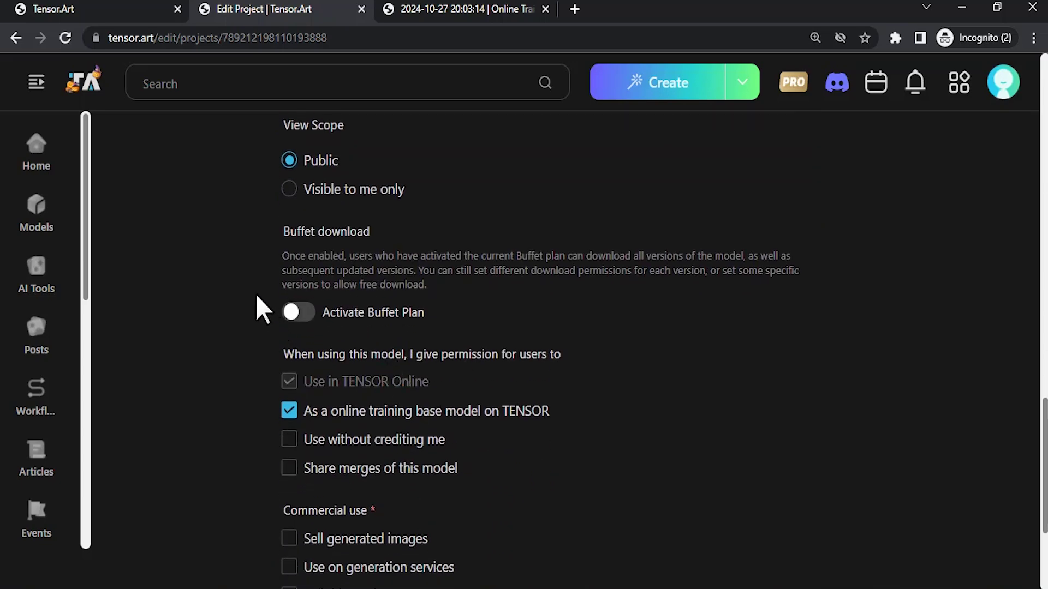
scroll(519, 315, "down", 3)
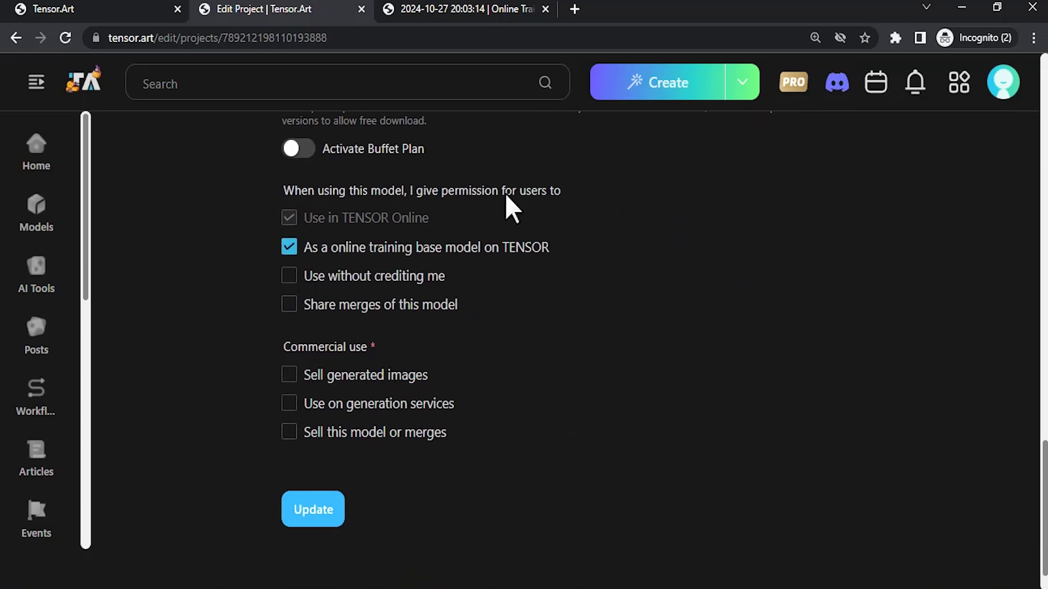
scroll(323, 471, "down", 1)
left_click(325, 471)
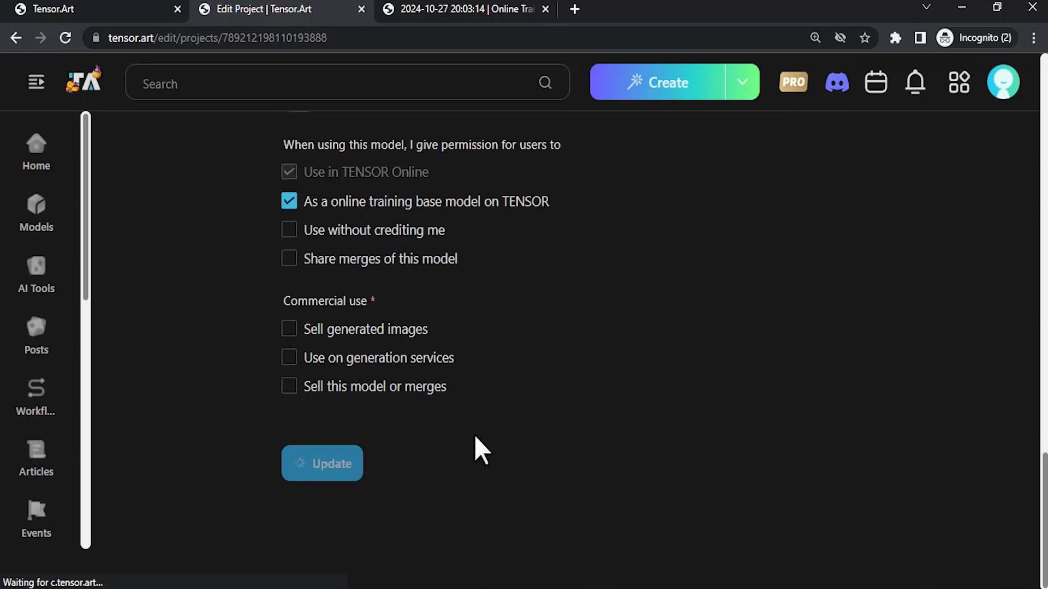
scroll(488, 431, "down", 2)
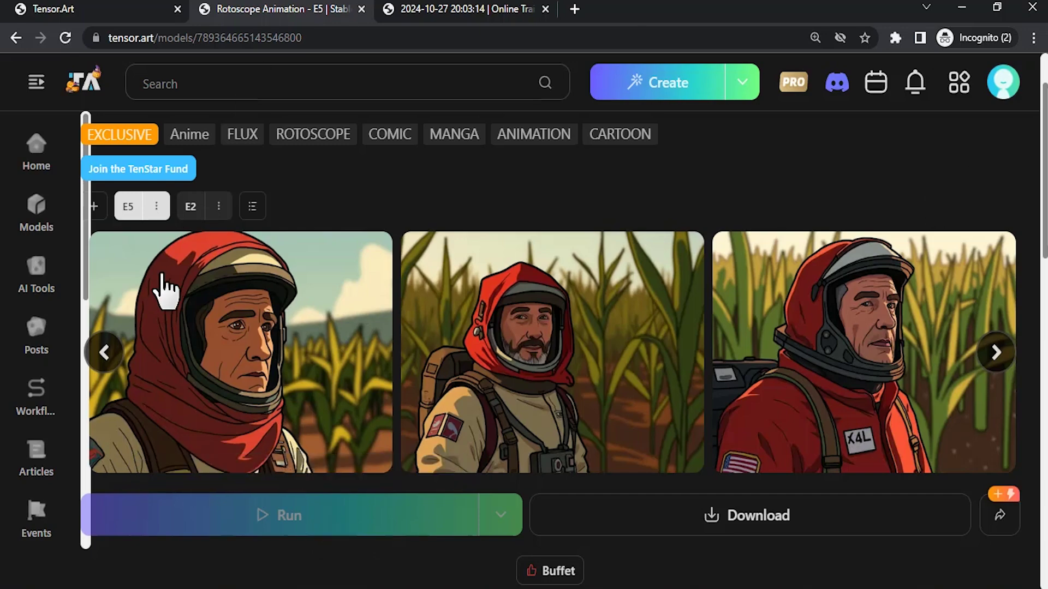
Switch to the E2 version tab and run it in the Text2Img studio
scroll(158, 306, "up", 2)
mouse_move(132, 292)
mouse_move(192, 290)
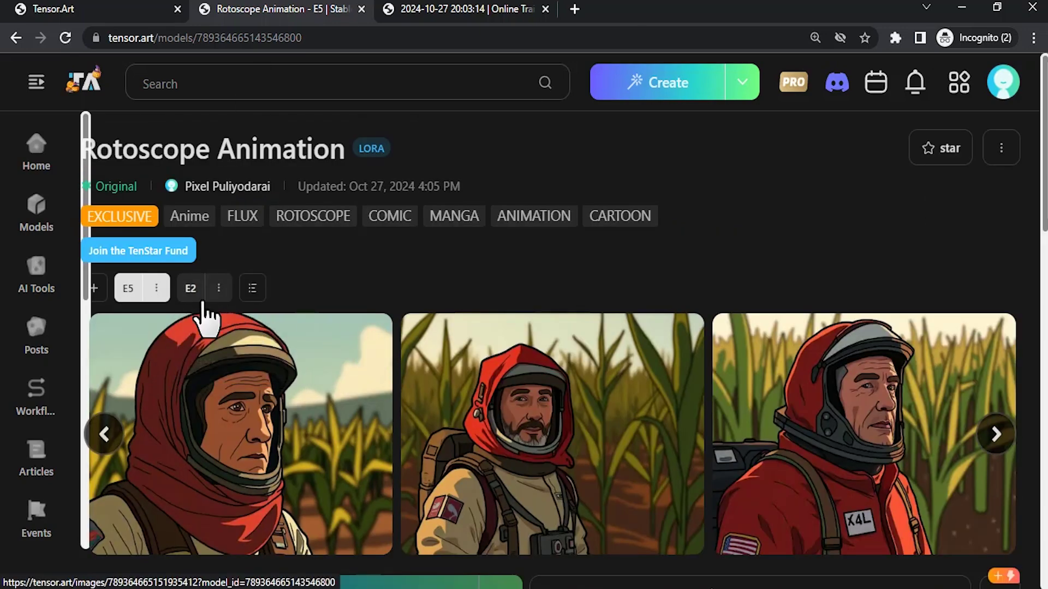
left_click(190, 296)
scroll(381, 257, "down", 3)
mouse_move(398, 362)
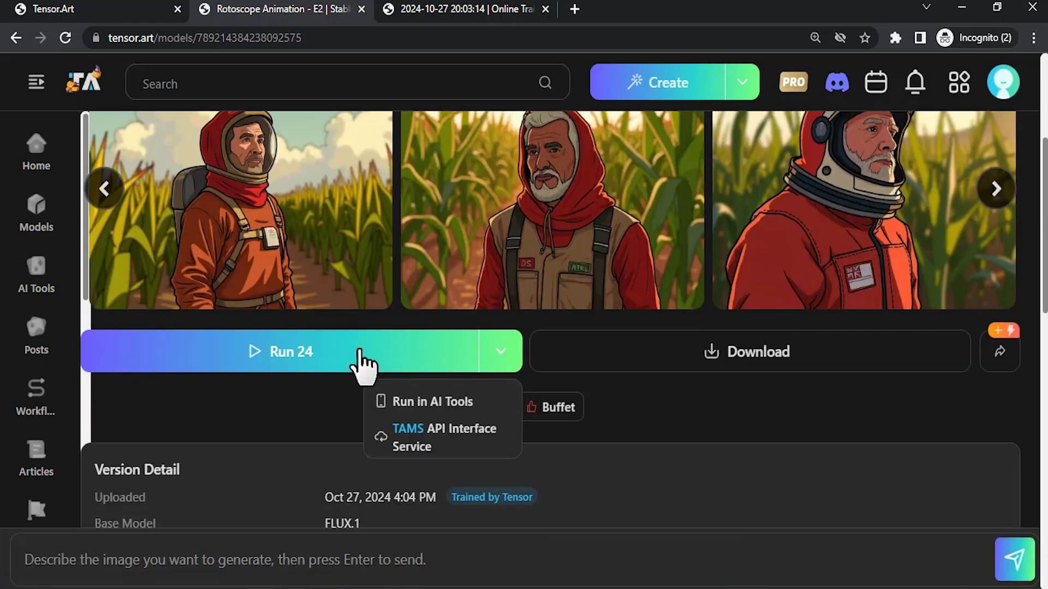
scroll(327, 218, "up", 4)
scroll(311, 252, "down", 4)
left_click(319, 364)
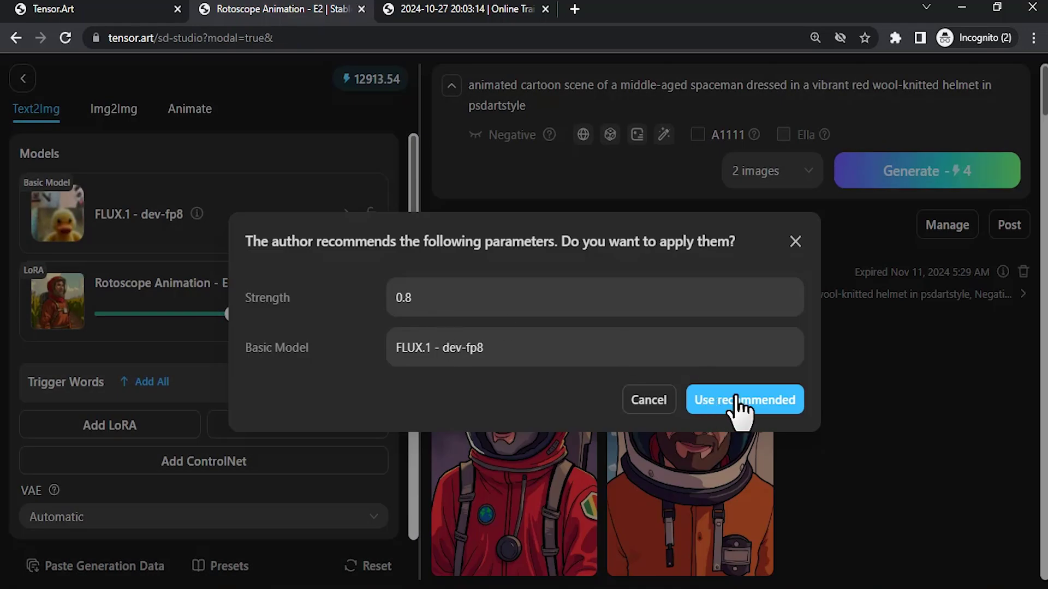
Generate E2 images of 'a man in blue suit drinking coffee in coffee shop in psdartstyle' with recommended settings
left_click(731, 406)
triple_click(506, 96)
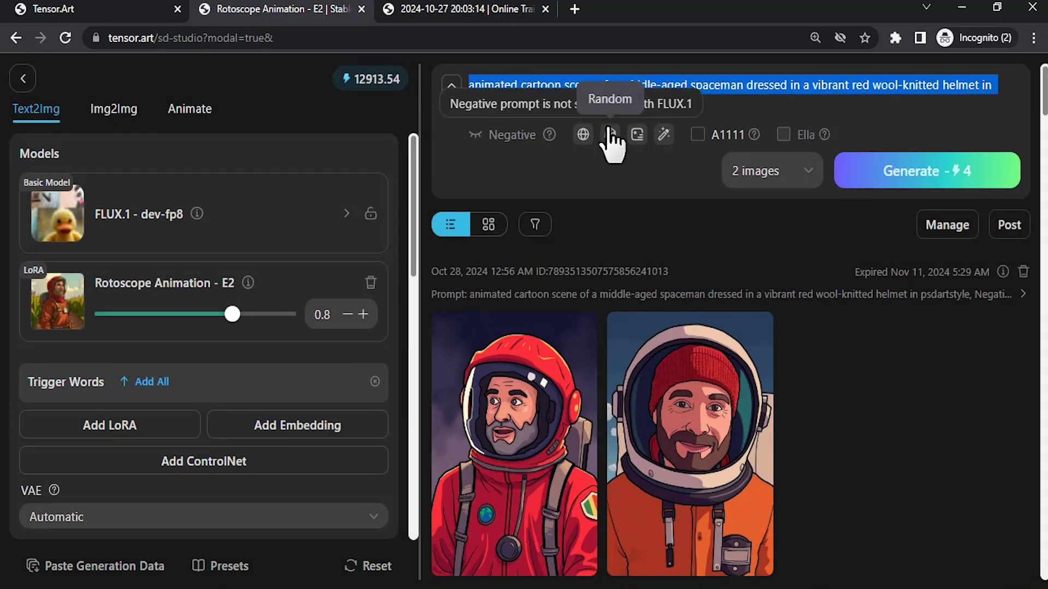
type("a")
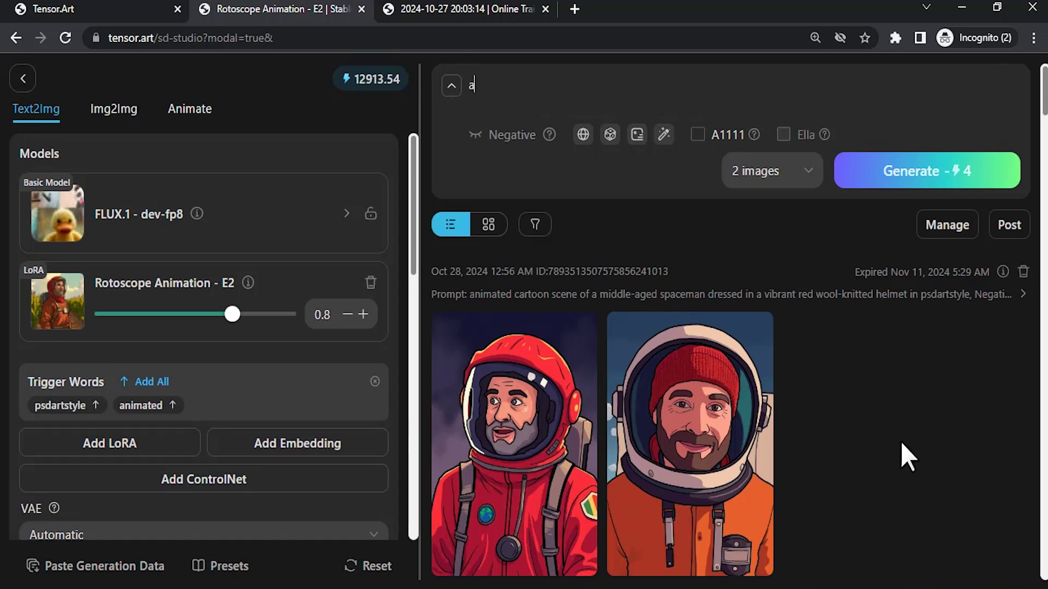
type(" man in blue suit drinking coffee")
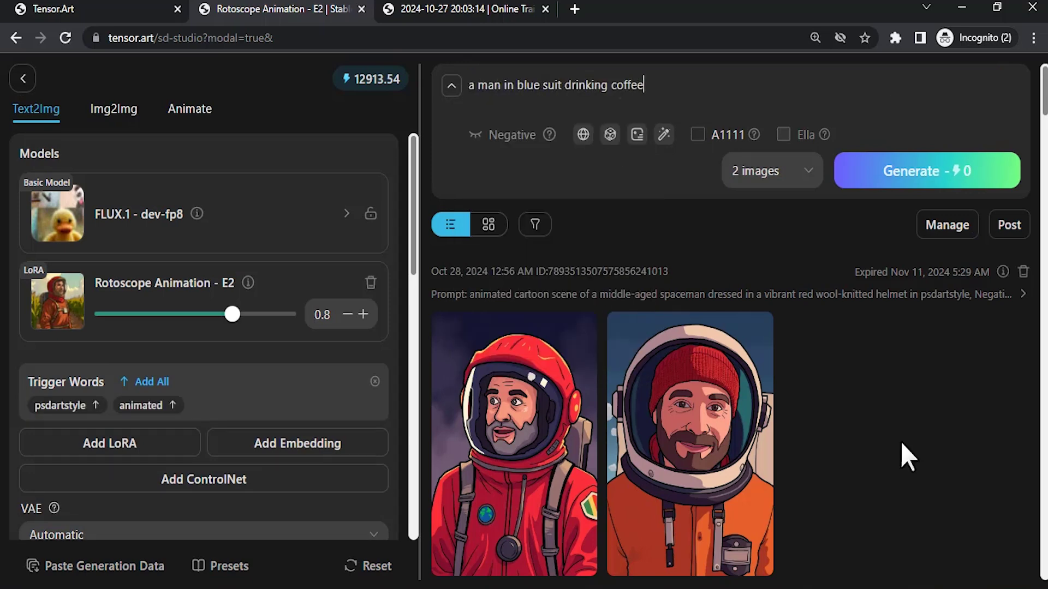
type(" in coffee shop in psd")
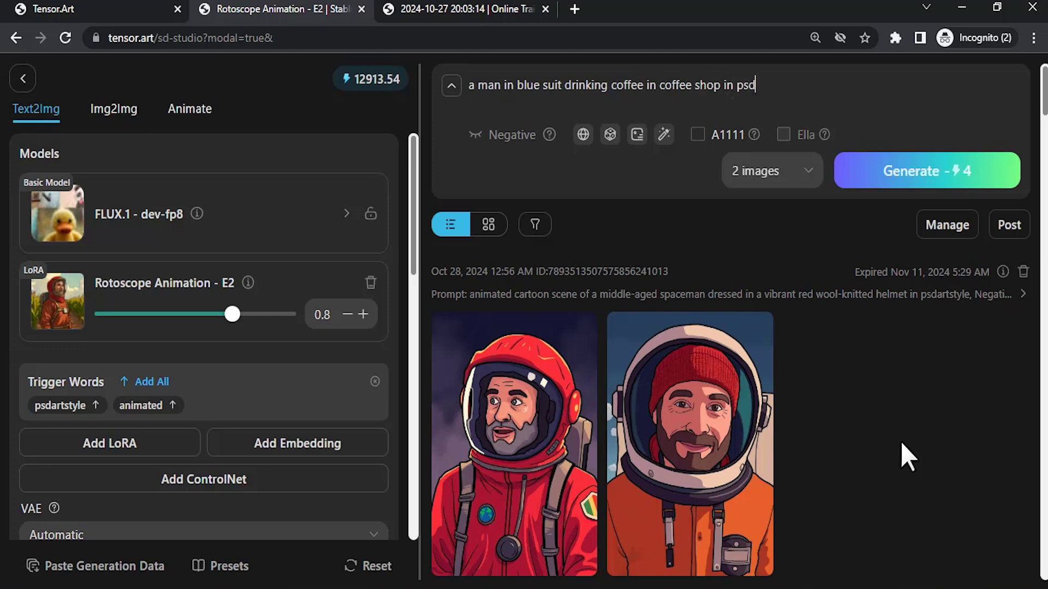
type("artstyle")
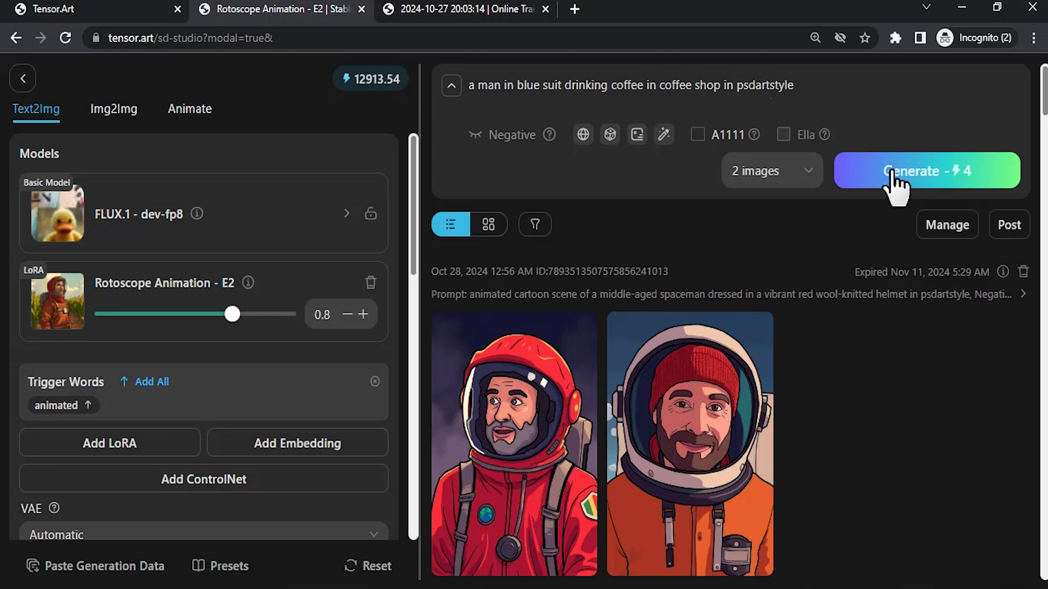
left_click(895, 184)
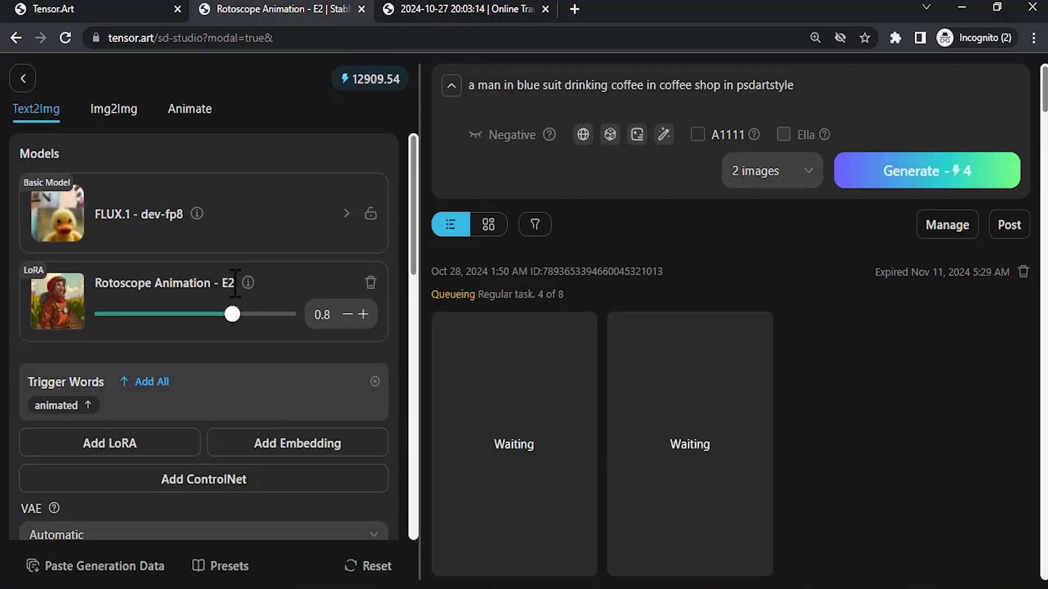
left_click_drag(235, 282, 97, 283)
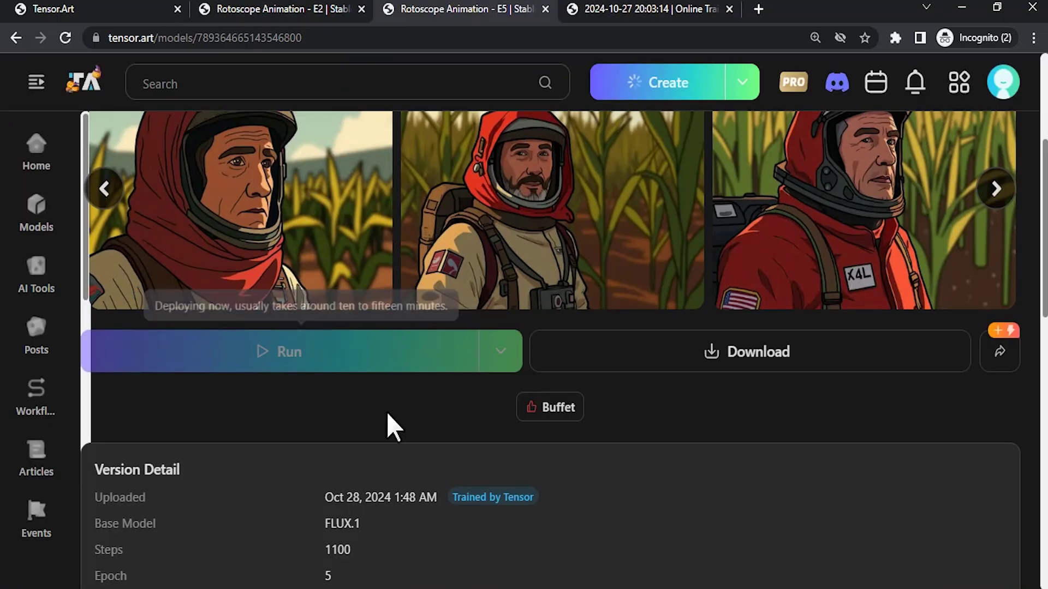
scroll(391, 413, "up", 3)
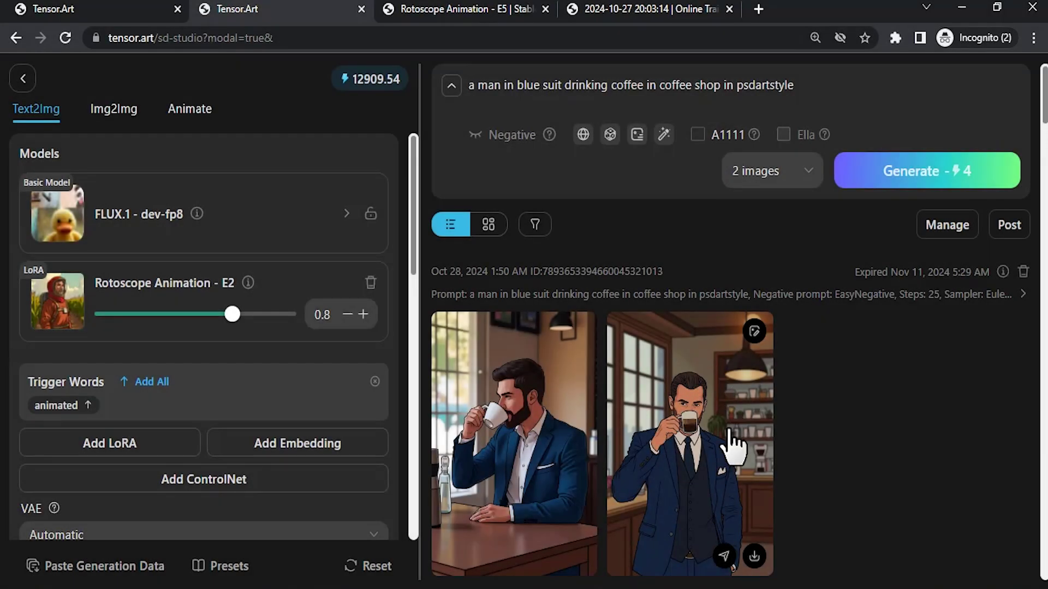
left_click(730, 441)
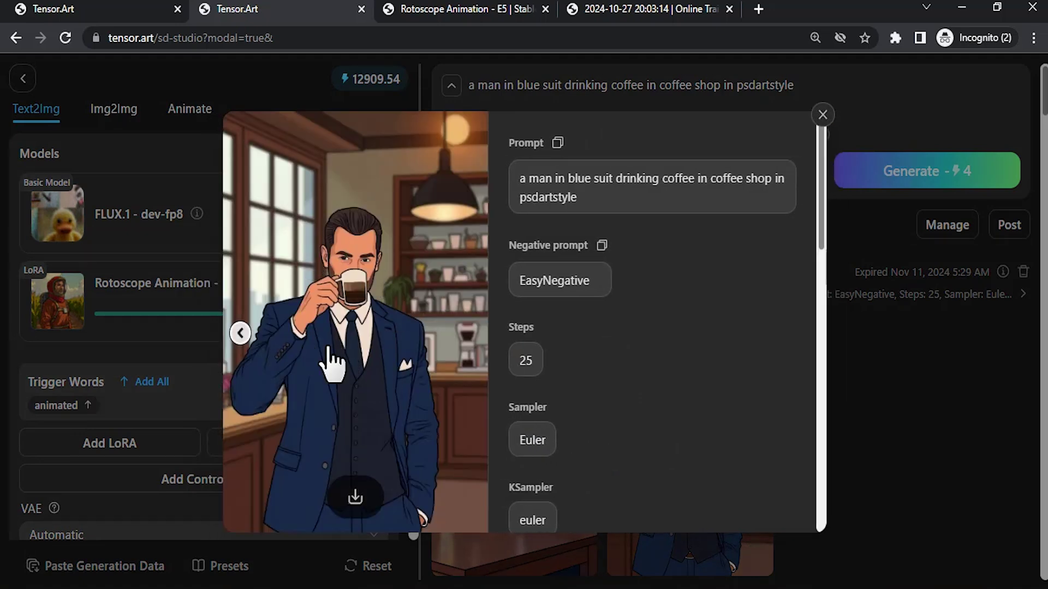
left_click(240, 333)
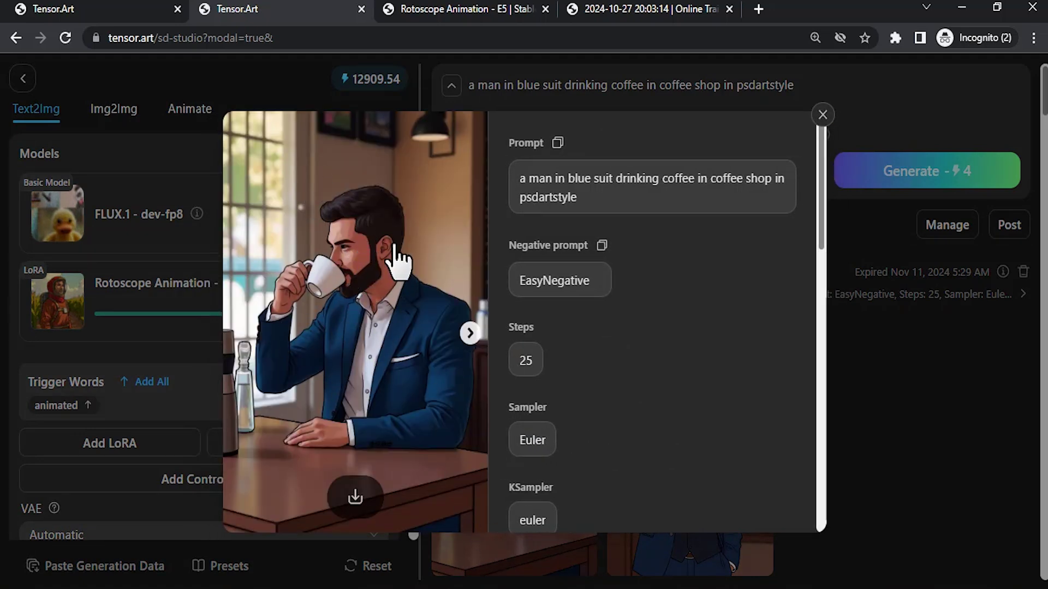
left_click(469, 343)
left_click(340, 317)
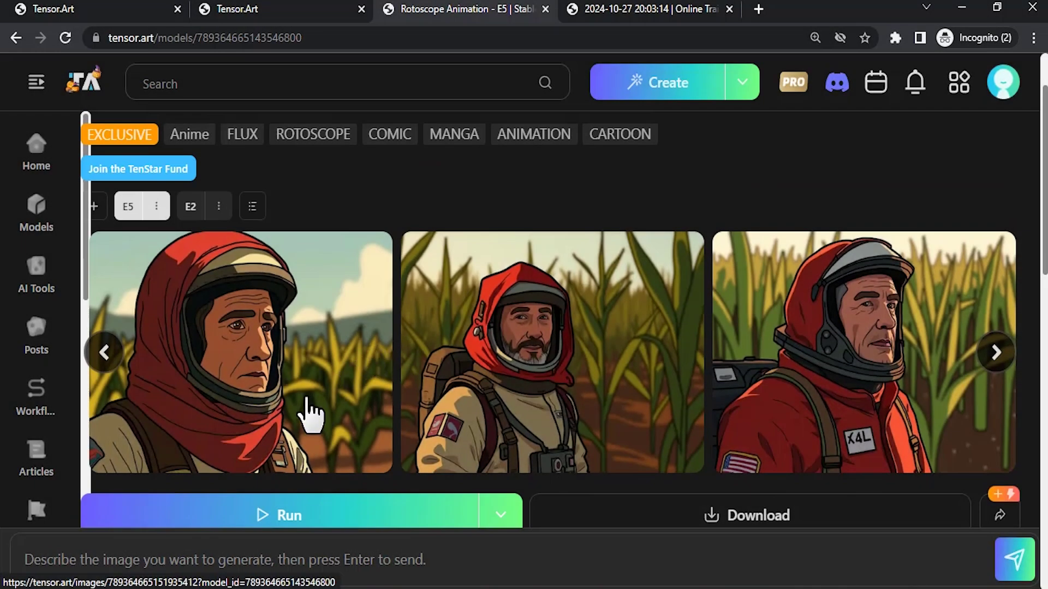
Load E5 with the recommended parameters and remove the E2 LoRA card
scroll(328, 393, "down", 3)
scroll(257, 437, "up", 1)
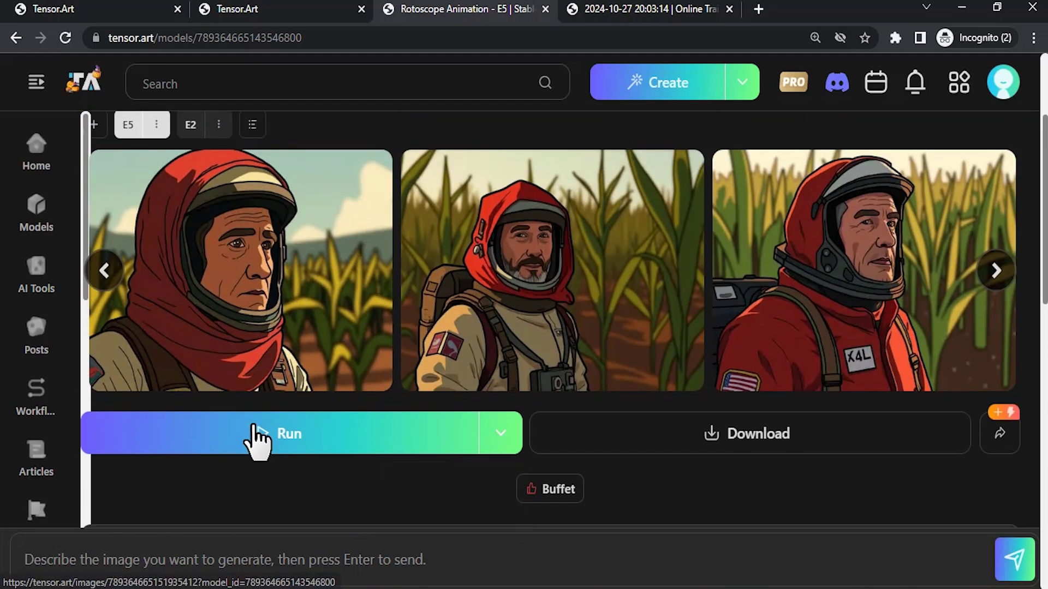
left_click(291, 435)
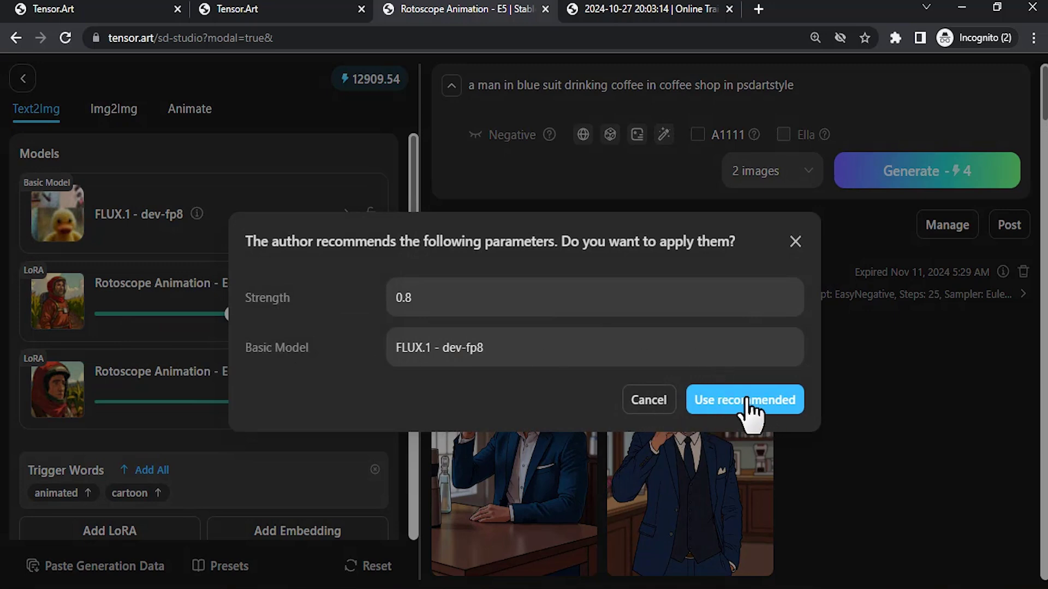
left_click(756, 404)
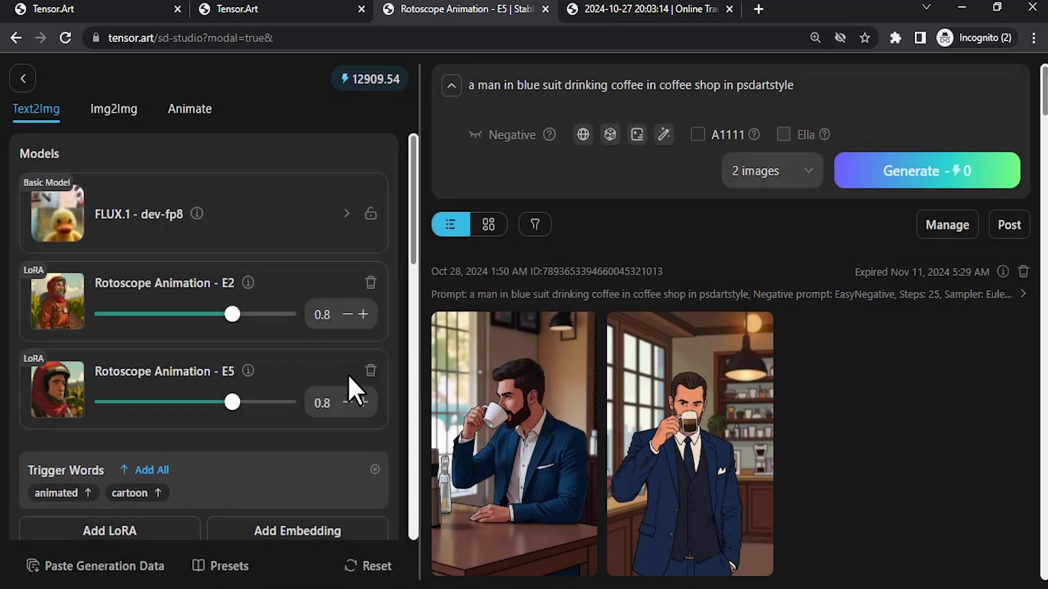
left_click(371, 283)
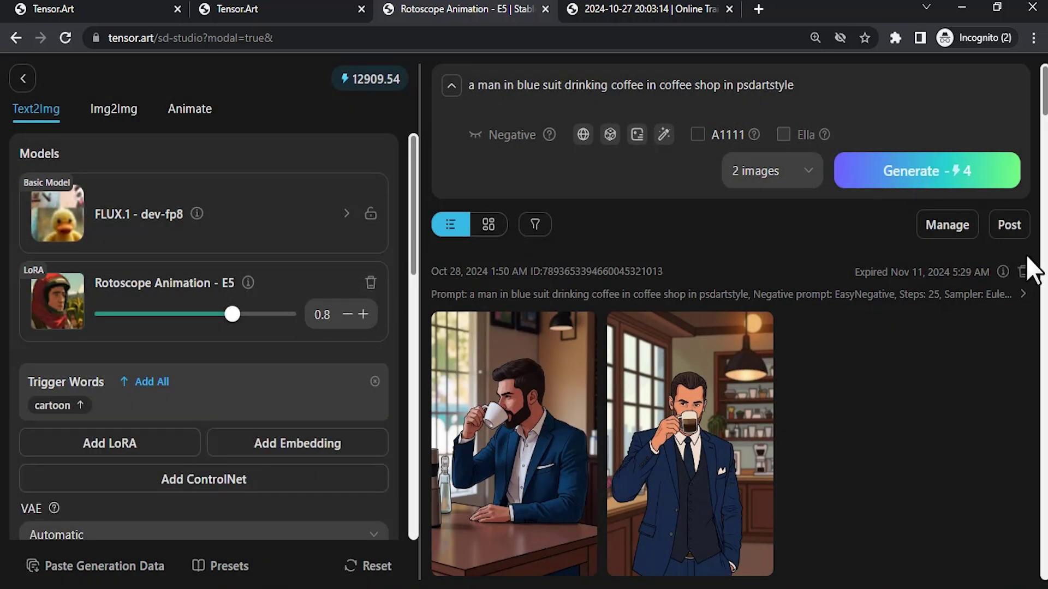
Copy seed 168501575 from the earlier generation into the Seed field
left_click(1019, 296)
scroll(452, 342, "down", 5)
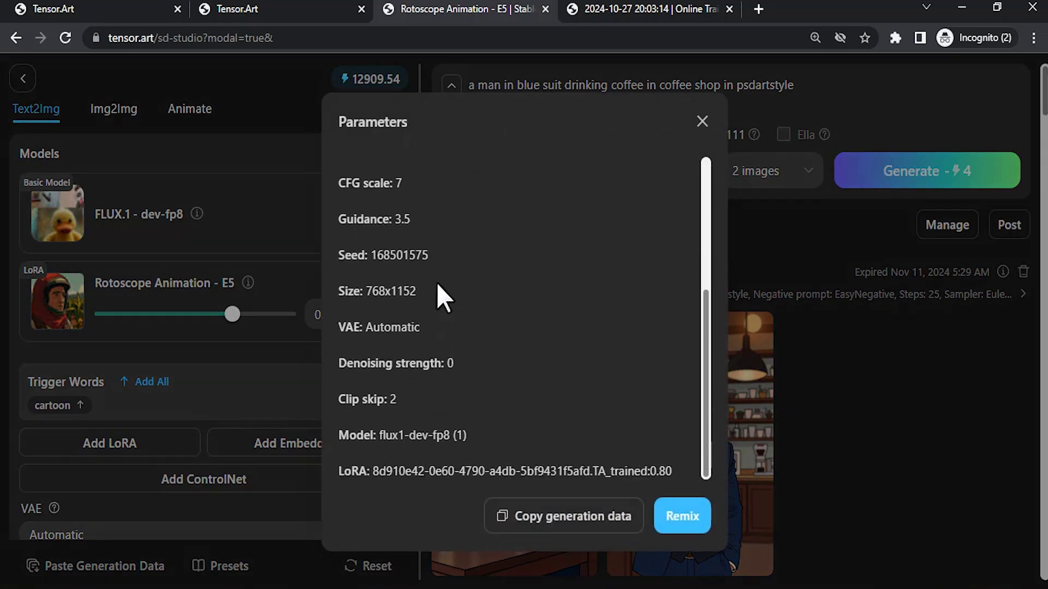
left_click_drag(429, 254, 370, 255)
right_click(394, 249)
left_click(422, 262)
left_click(702, 121)
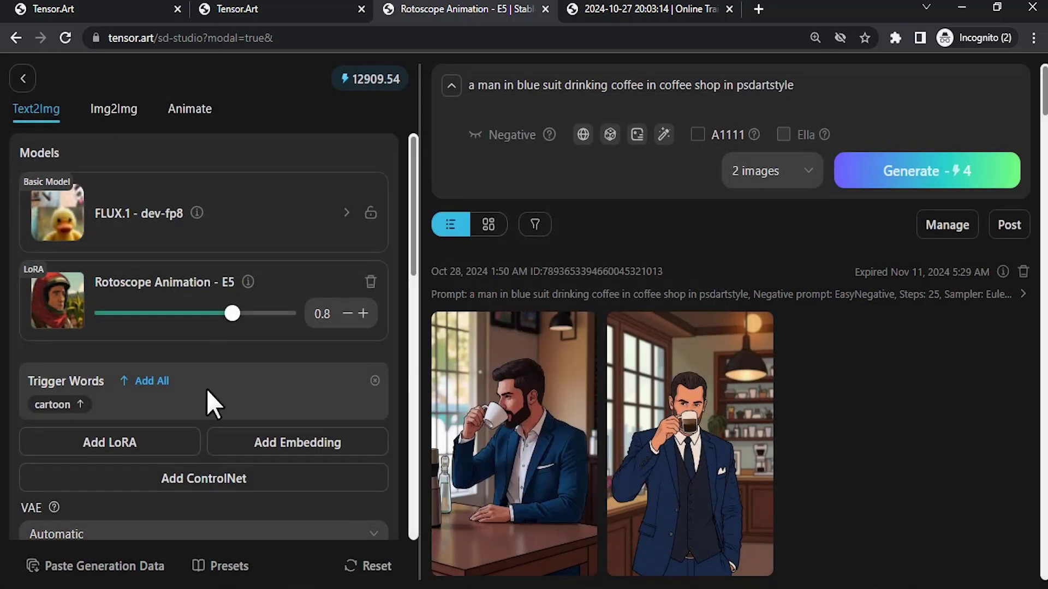
scroll(161, 399, "down", 7)
left_click(106, 382)
right_click(136, 376)
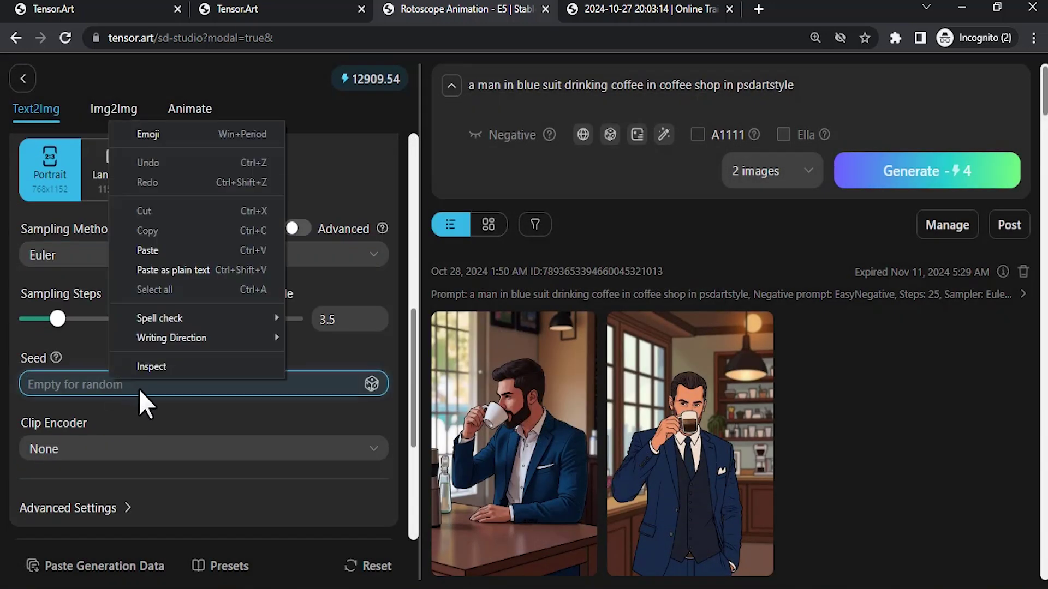
left_click(164, 249)
scroll(198, 351, "up", 5)
scroll(398, 340, "up", 2)
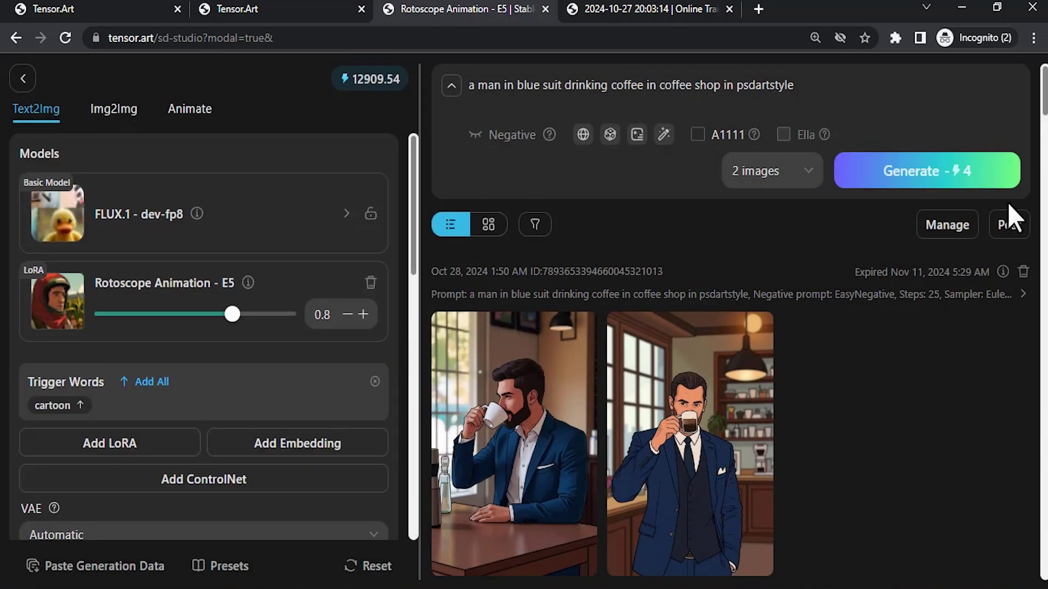
Generate two E5 cartoon images of the blue-suited man drinking coffee, then check an earlier result's details
left_click(949, 184)
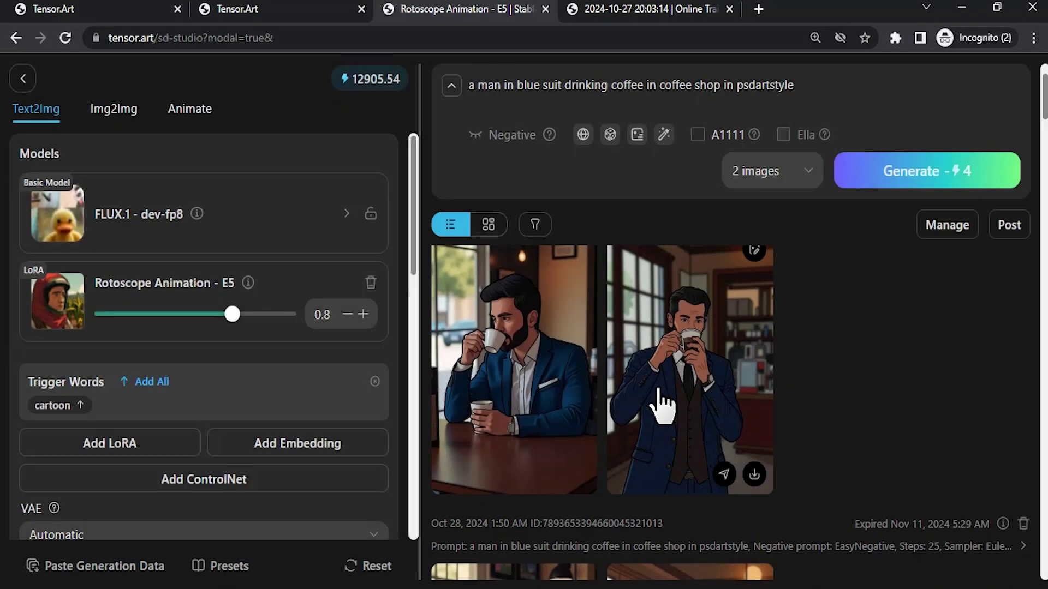
scroll(672, 416, "down", 4)
scroll(662, 403, "up", 4)
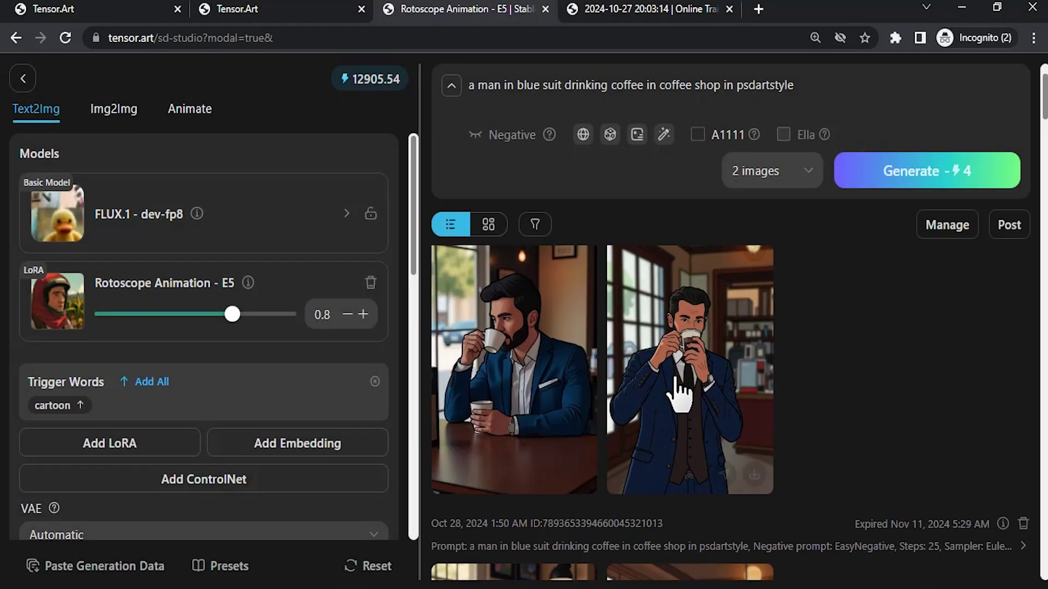
left_click(681, 391)
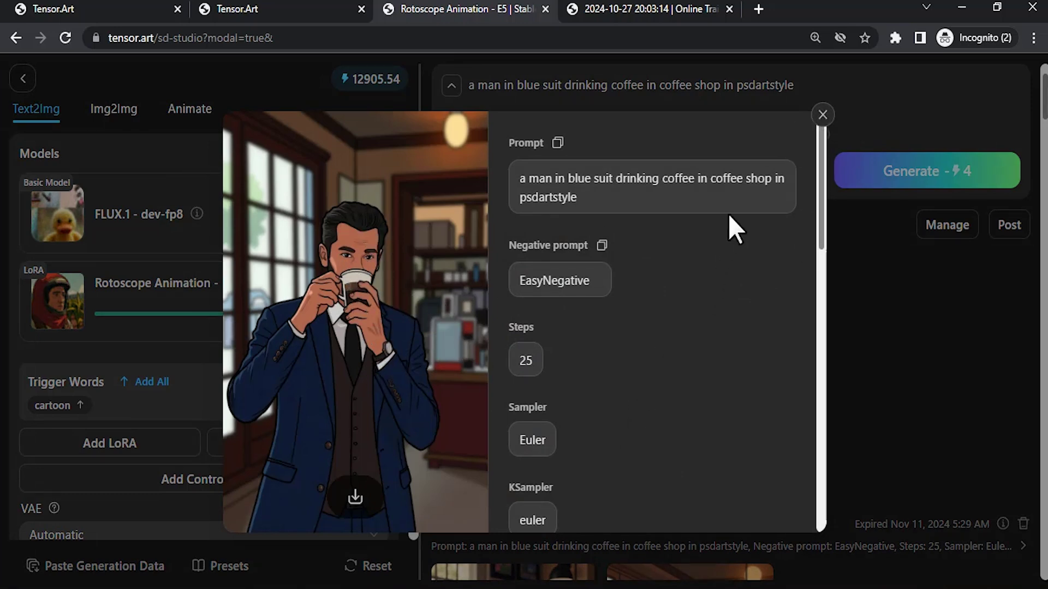
key("Escape")
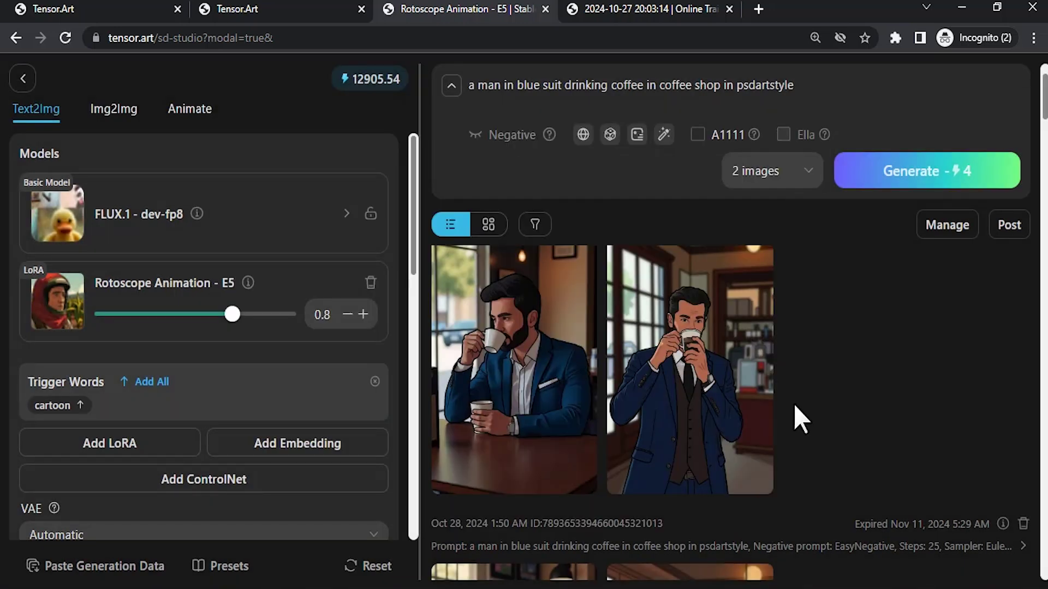